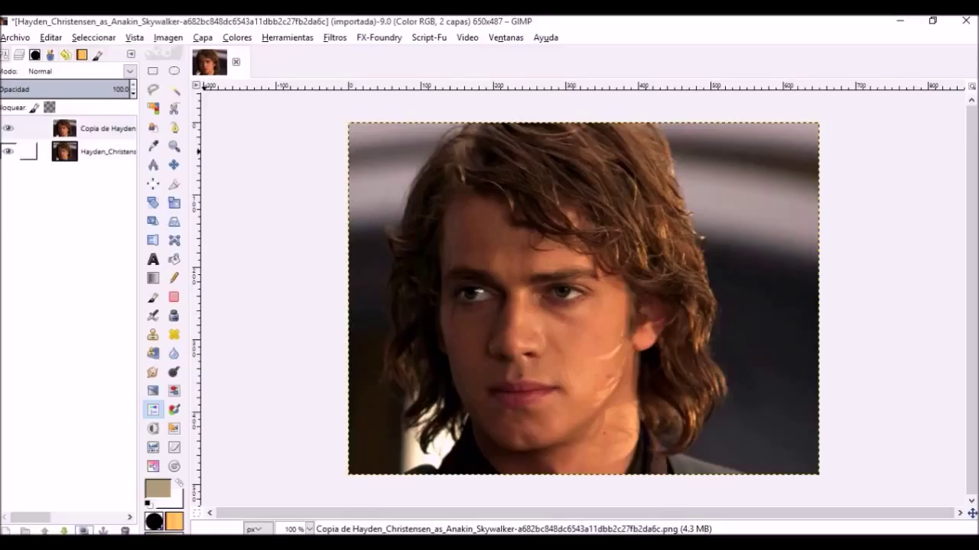
- Apply Color Balance to the copied portrait layer's midtones with red 13, green 9 and blue 55
{"action": "left_click", "coordinate": [99, 128]}
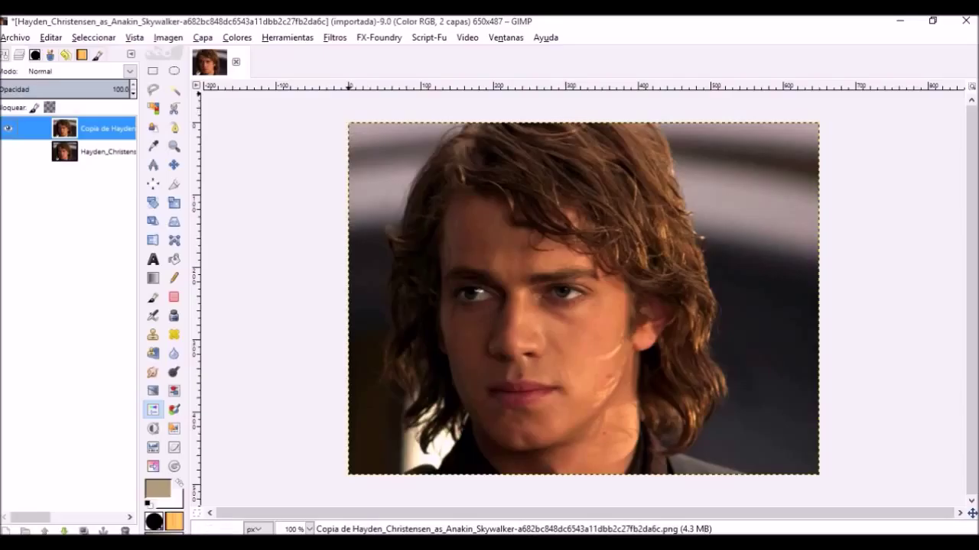
{"action": "key", "text": "alt+c"}
{"action": "key", "text": "Down"}
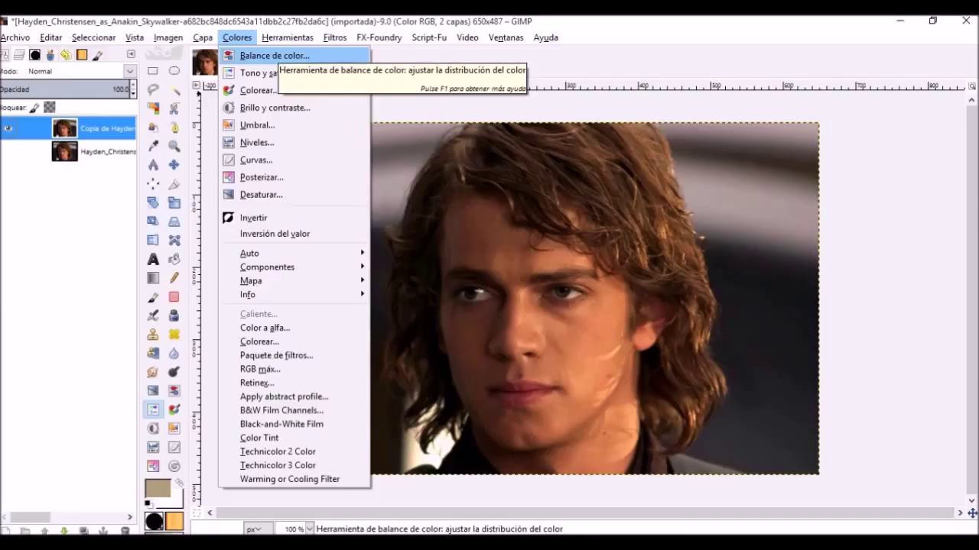
{"action": "key", "text": "Return"}
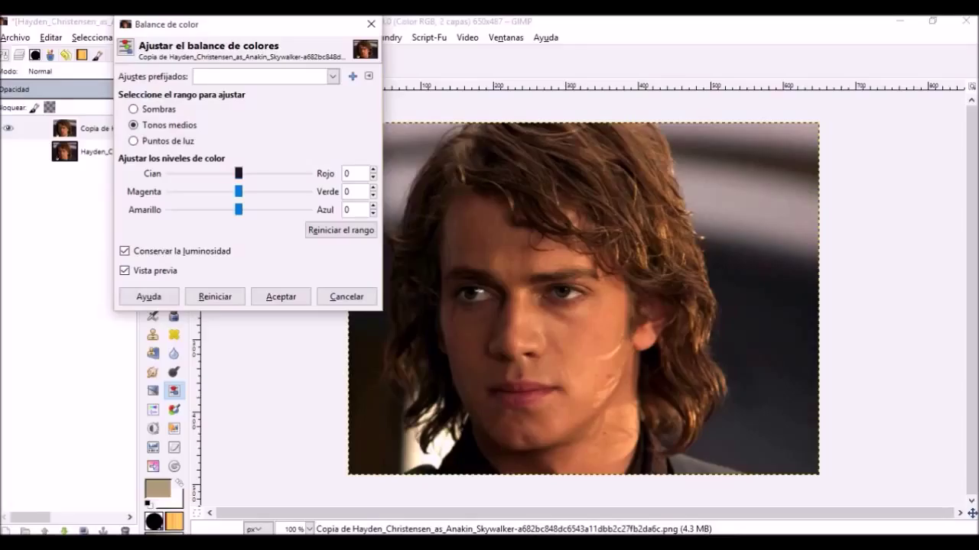
{"action": "left_click_drag", "start_coordinate": [238, 174], "coordinate": [247, 174]}
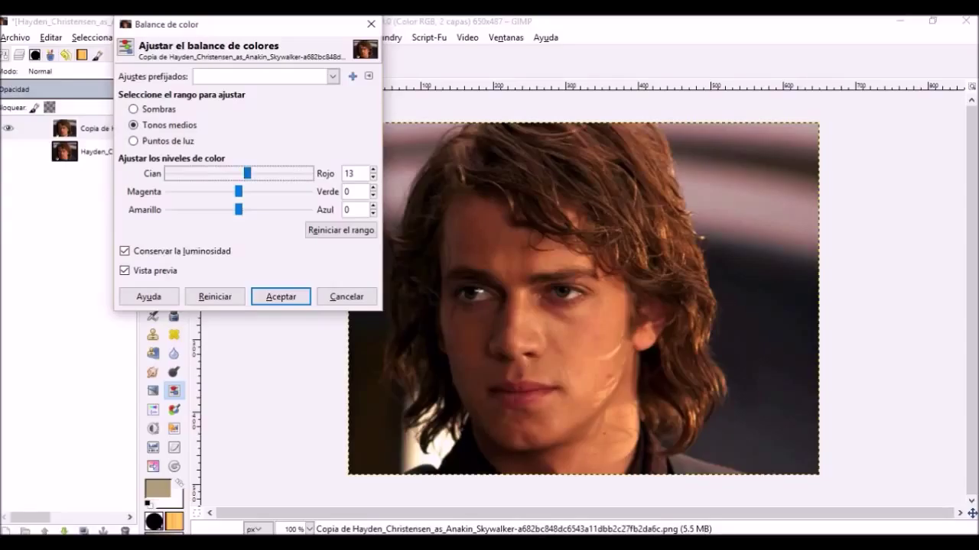
{"action": "left_click_drag", "start_coordinate": [238, 191], "coordinate": [244, 191]}
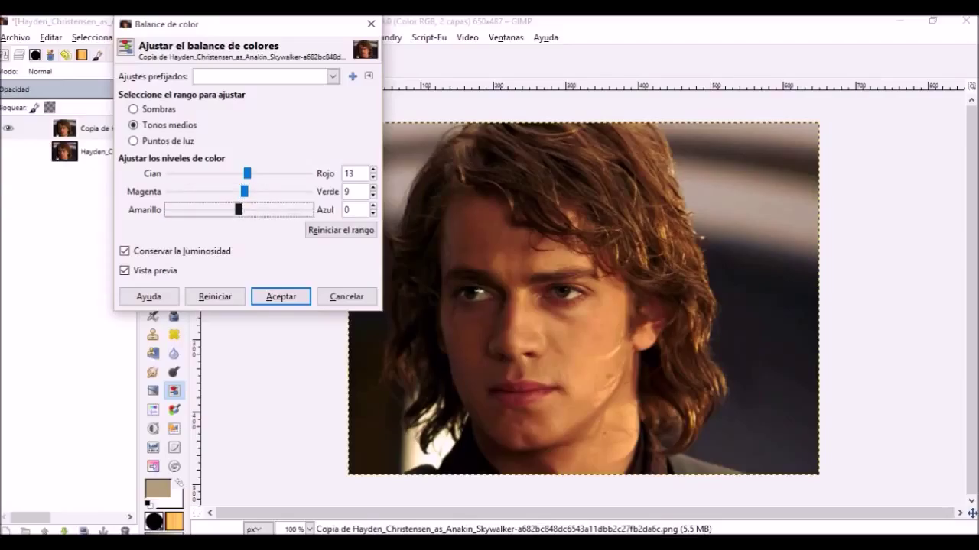
{"action": "left_click_drag", "start_coordinate": [238, 209], "coordinate": [277, 209]}
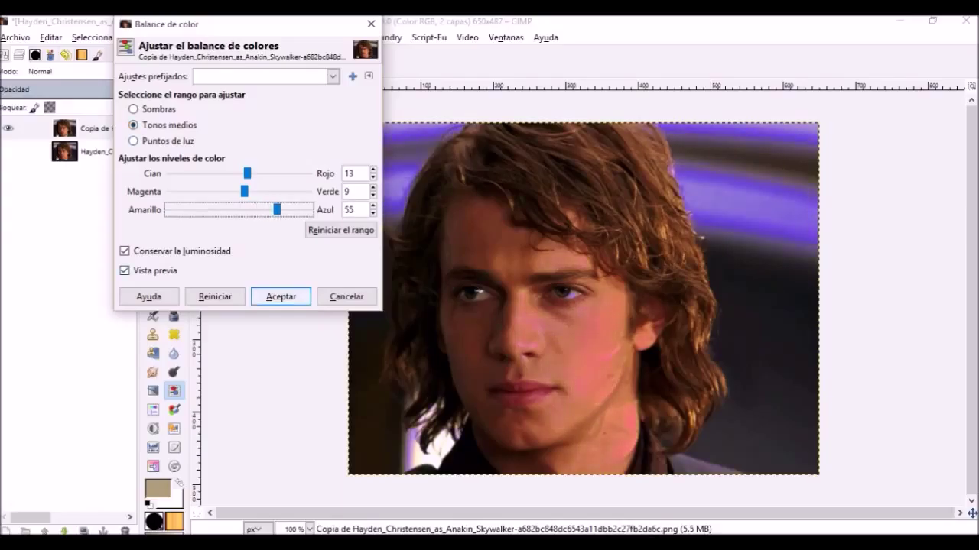
{"action": "left_click", "coordinate": [276, 298]}
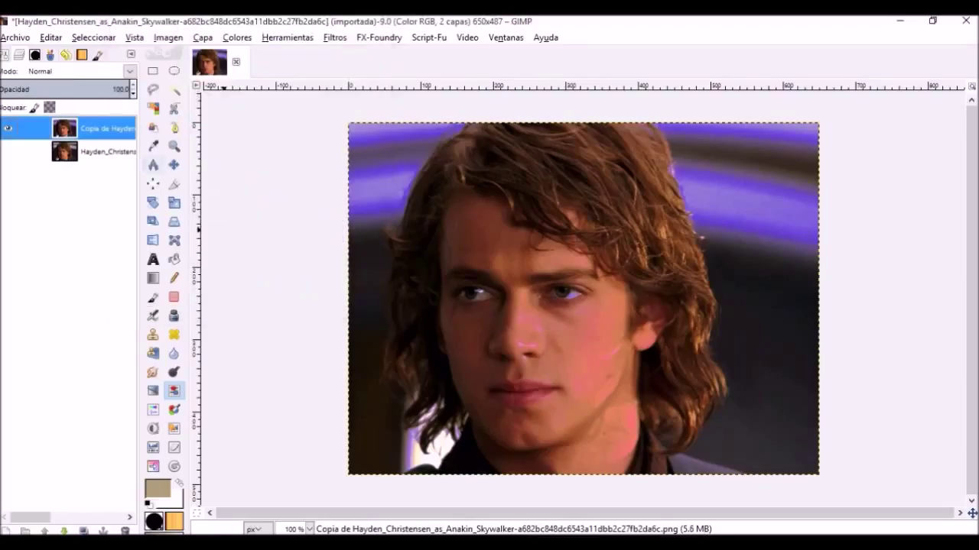
- Show the original portrait layer and toggle the edited copy's visibility to compare the two versions
{"action": "left_click", "coordinate": [8, 152]}
{"action": "left_click", "coordinate": [8, 128]}
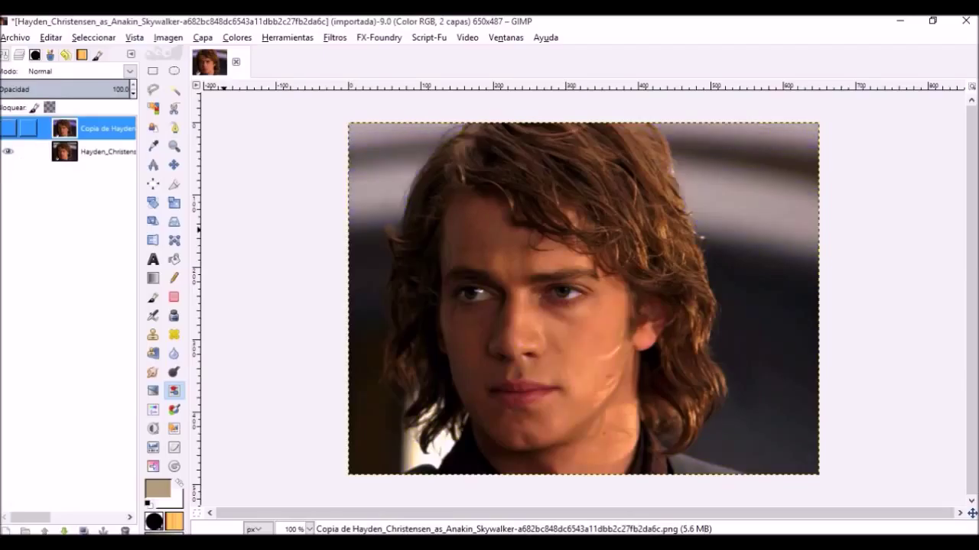
{"action": "left_click", "coordinate": [7, 128]}
{"action": "left_click", "coordinate": [8, 128]}
{"action": "left_click", "coordinate": [8, 128]}
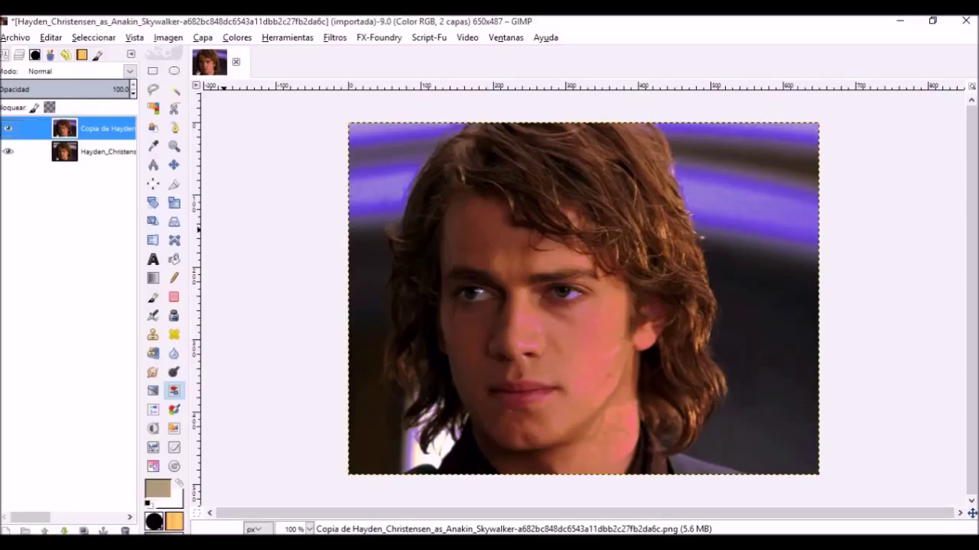
- Apply a second midtone Color Balance adjustment to the copied portrait layer, making the skin less pink
{"action": "left_click", "coordinate": [237, 37]}
{"action": "left_click", "coordinate": [275, 55]}
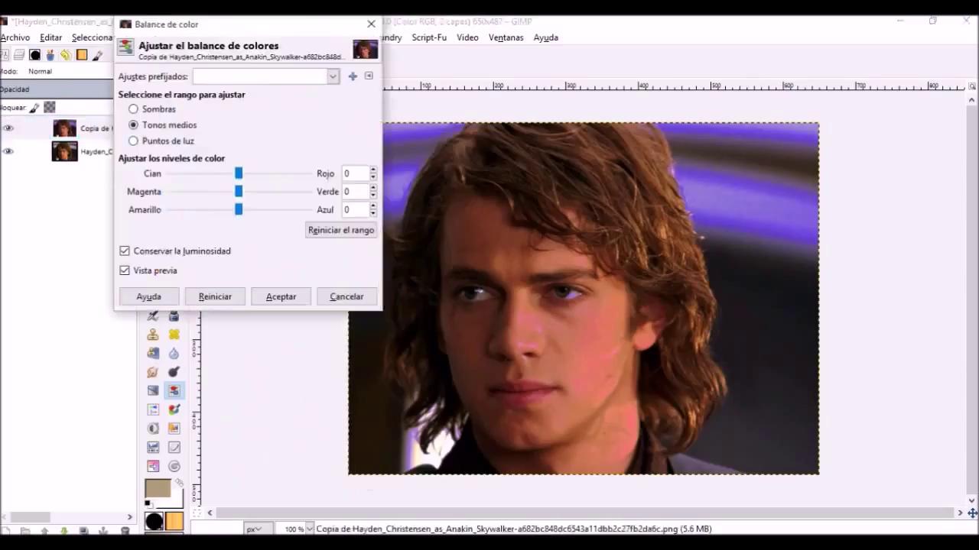
{"action": "left_click_drag", "start_coordinate": [238, 209], "coordinate": [235, 174]}
{"action": "left_click", "coordinate": [280, 297]}
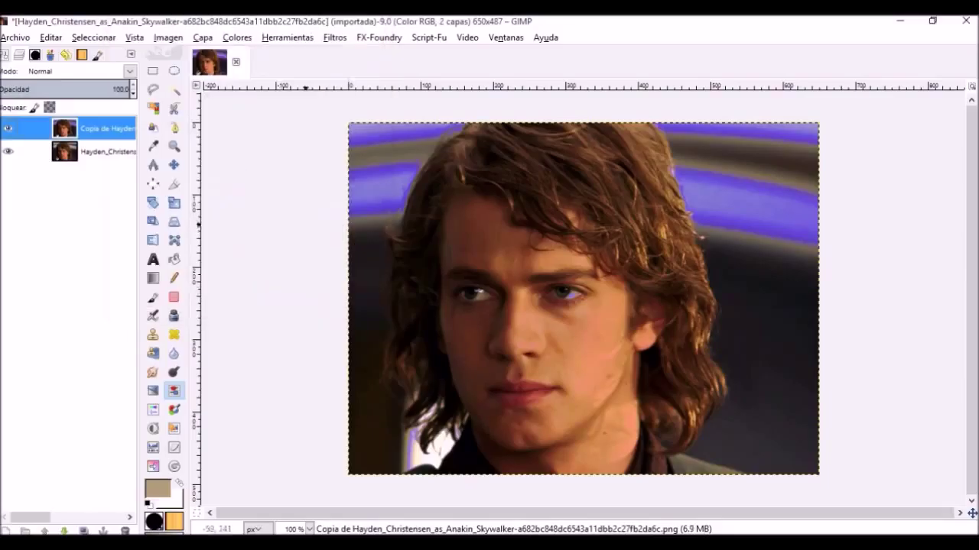
- Apply Hue-Saturation to all colors of the portrait copy with hue 12, lightness 6 and saturation -10, and compare it with the original
{"action": "left_click", "coordinate": [237, 37]}
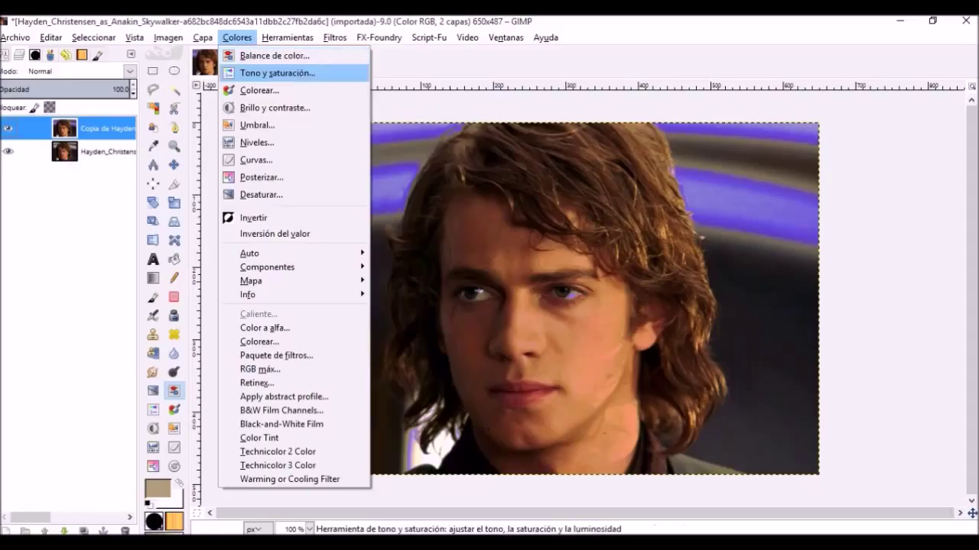
{"action": "left_click", "coordinate": [264, 72]}
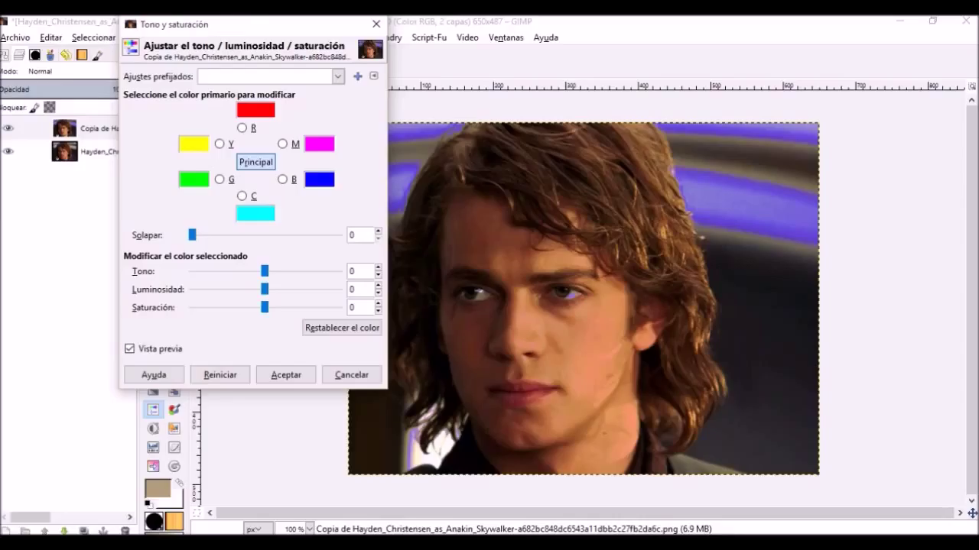
{"action": "left_click_drag", "start_coordinate": [264, 271], "coordinate": [257, 307]}
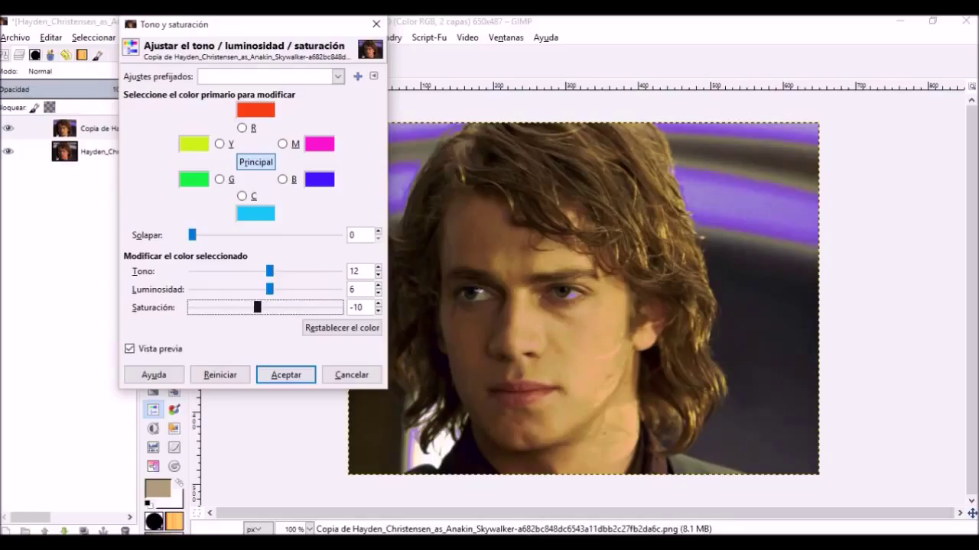
{"action": "left_click", "coordinate": [285, 375]}
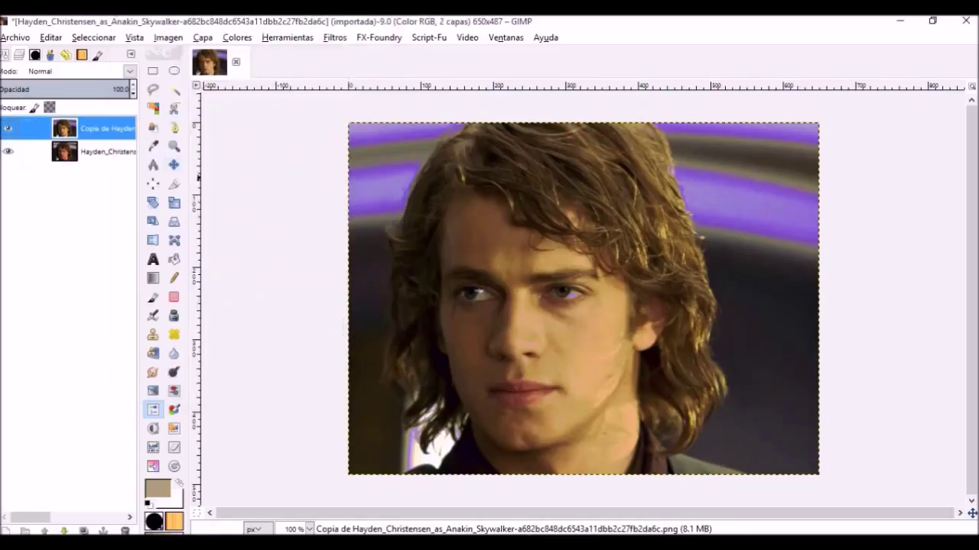
{"action": "left_click", "coordinate": [8, 127]}
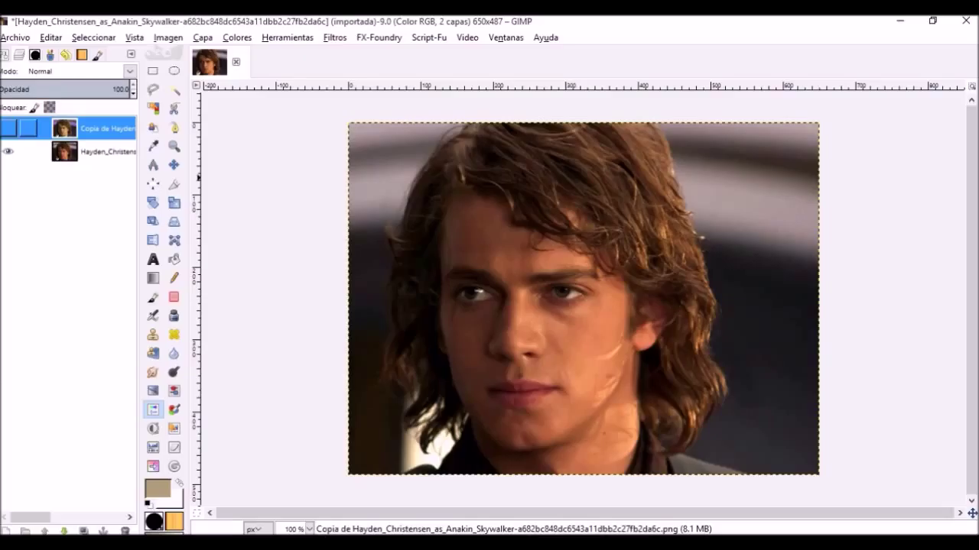
{"action": "left_click", "coordinate": [8, 128]}
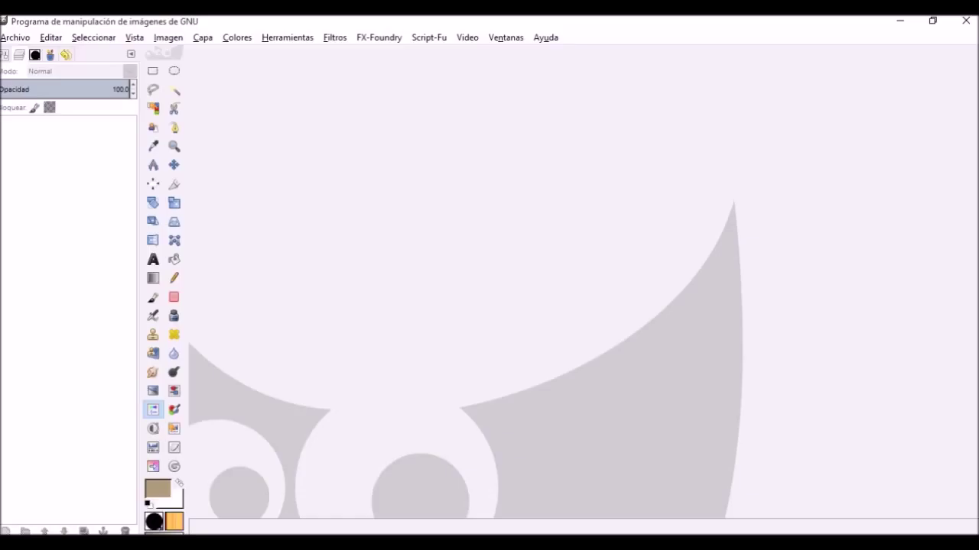
- Open the image mustafar-duel6_1280.jpg from the Desktop folder
{"action": "key", "text": "alt+a"}
{"action": "key", "text": "Down"}
{"action": "key", "text": "Down"}
{"action": "key", "text": "Down"}
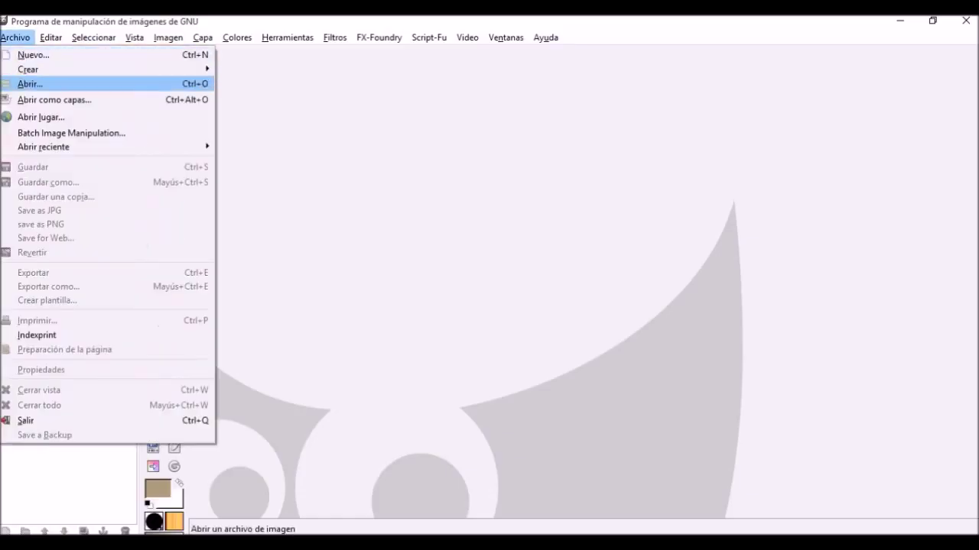
{"action": "key", "text": "Return"}
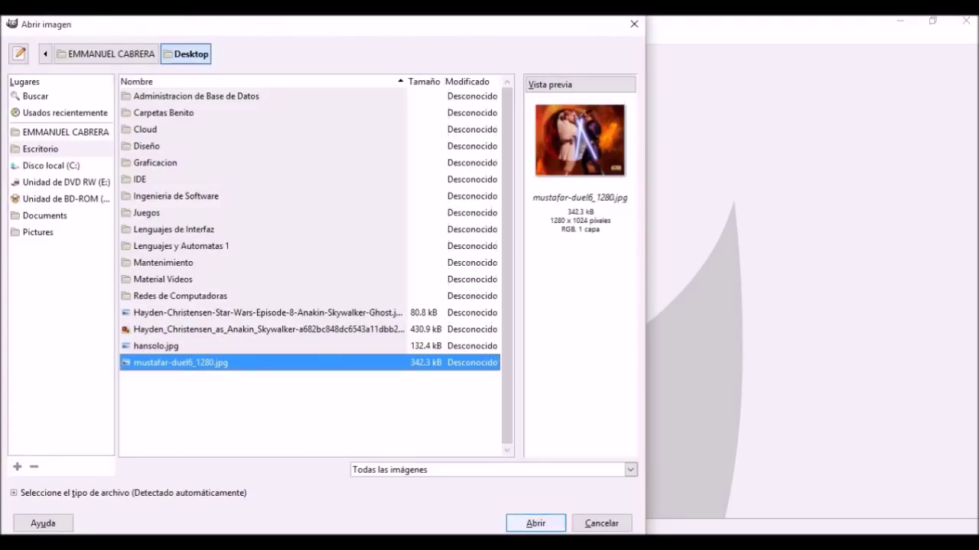
{"action": "key", "text": "Return"}
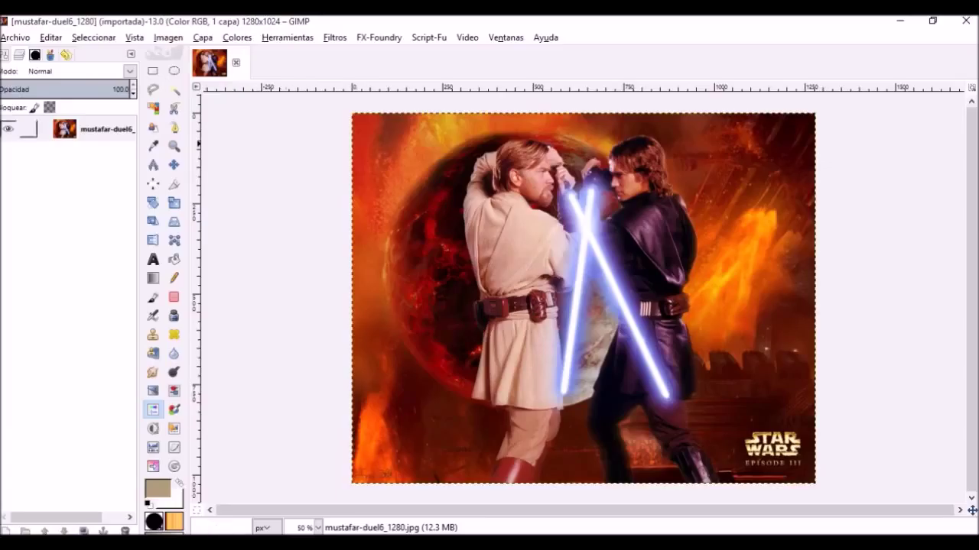
- Duplicate the duel image layer and hide the original underneath
{"action": "left_click", "coordinate": [31, 129]}
{"action": "left_click", "coordinate": [83, 530]}
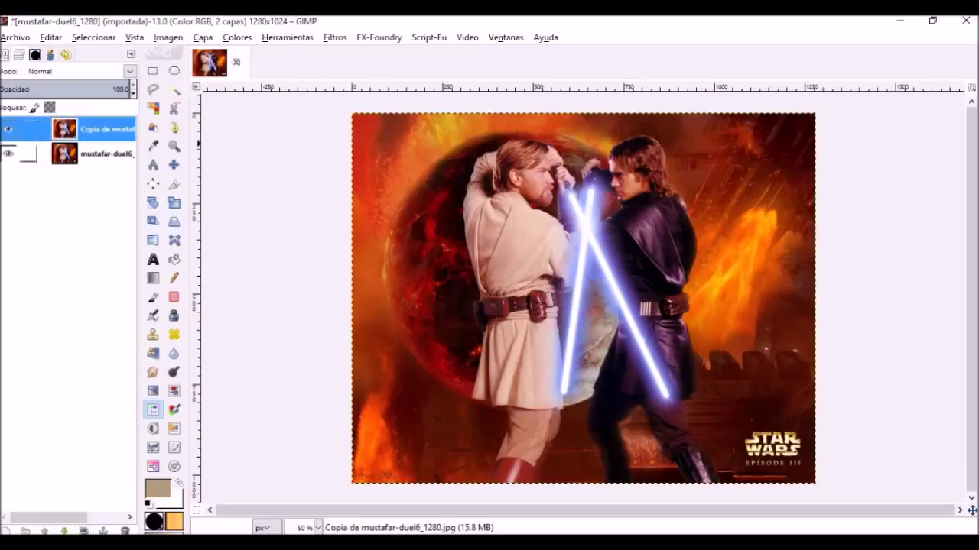
{"action": "left_click", "coordinate": [7, 153]}
- Apply Hue-Saturation to the blue range of the copied duel layer with hue -44, lightness -27 and saturation 66
{"action": "left_click", "coordinate": [237, 37]}
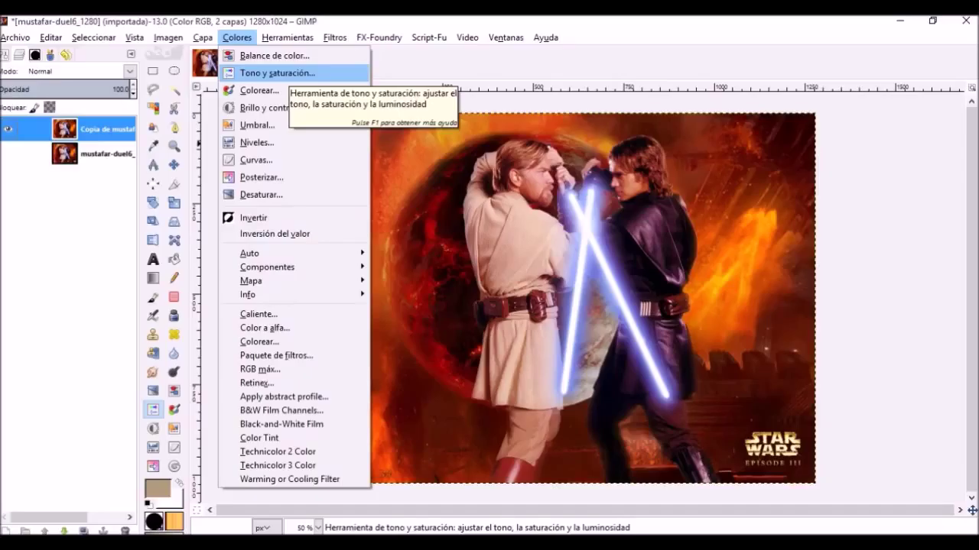
{"action": "left_click", "coordinate": [277, 72]}
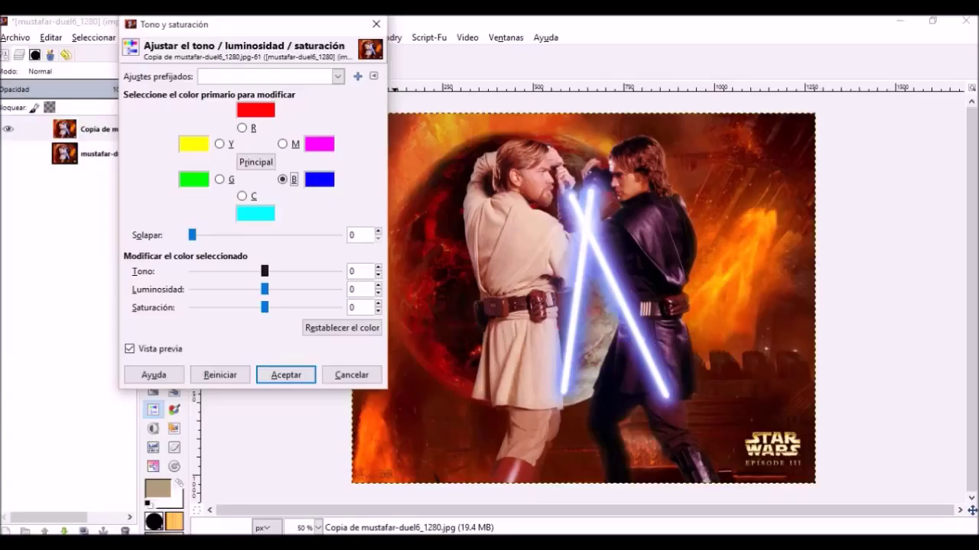
{"action": "mouse_move", "coordinate": [264, 271]}
{"action": "left_mouse_down"}
{"action": "mouse_move", "coordinate": [282, 271]}
{"action": "mouse_move", "coordinate": [247, 270]}
{"action": "left_mouse_up"}
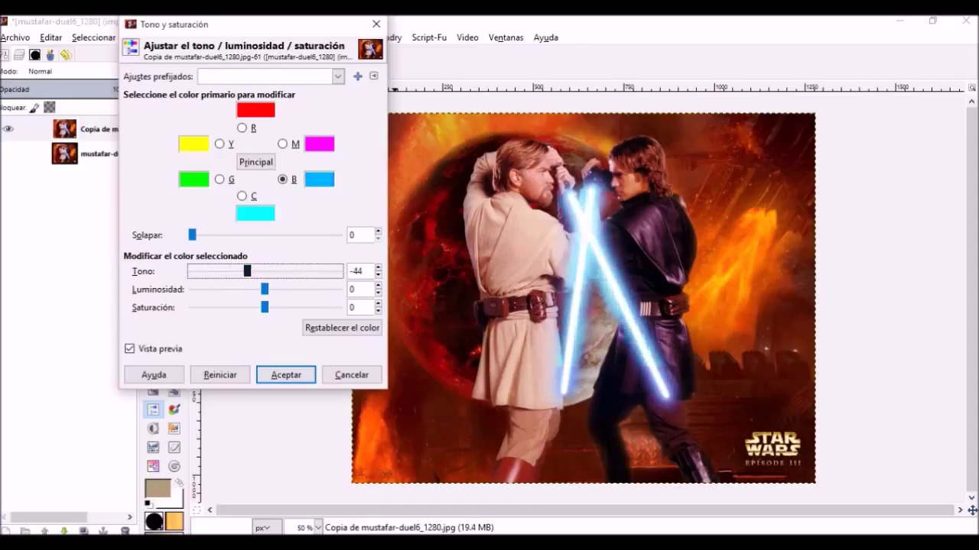
{"action": "left_click_drag", "start_coordinate": [264, 289], "coordinate": [313, 306]}
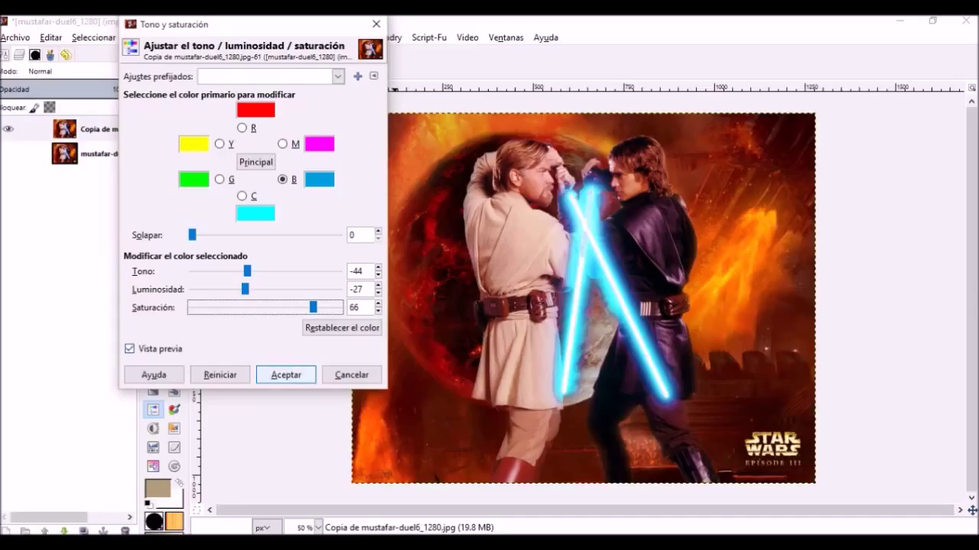
{"action": "left_click", "coordinate": [286, 374]}
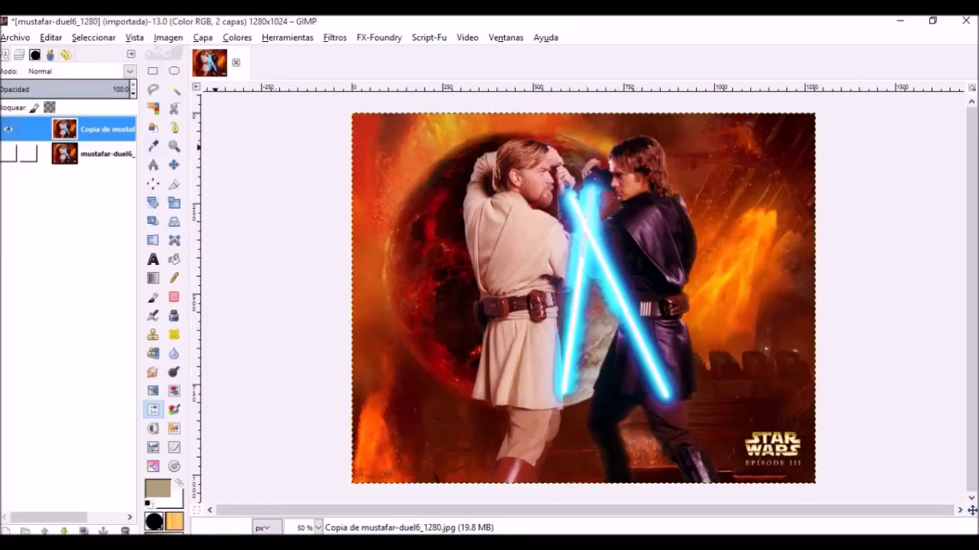
- Compare the recolored lightsabers with the original by toggling layer visibility, ending with only the edited copy shown
{"action": "left_click", "coordinate": [8, 154]}
{"action": "left_click", "coordinate": [8, 129]}
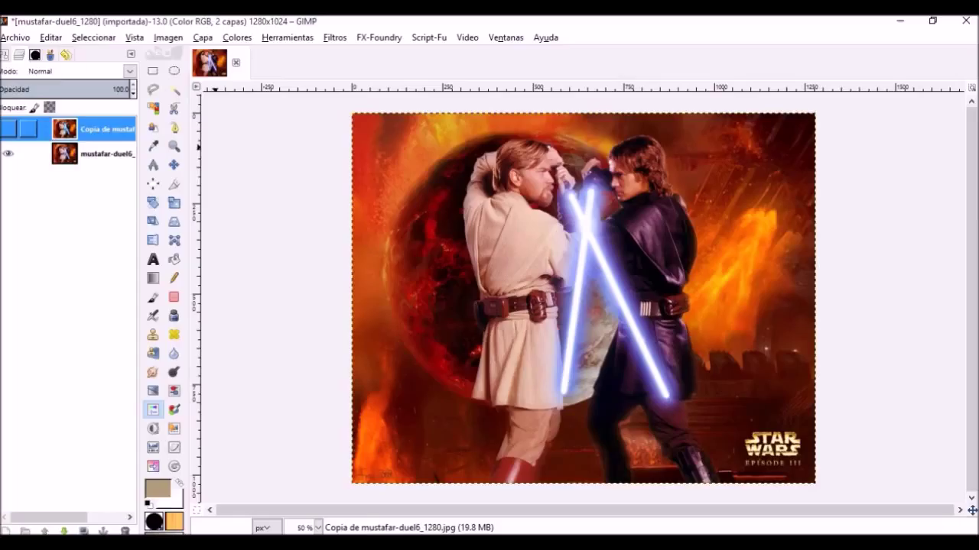
{"action": "left_click", "coordinate": [8, 129]}
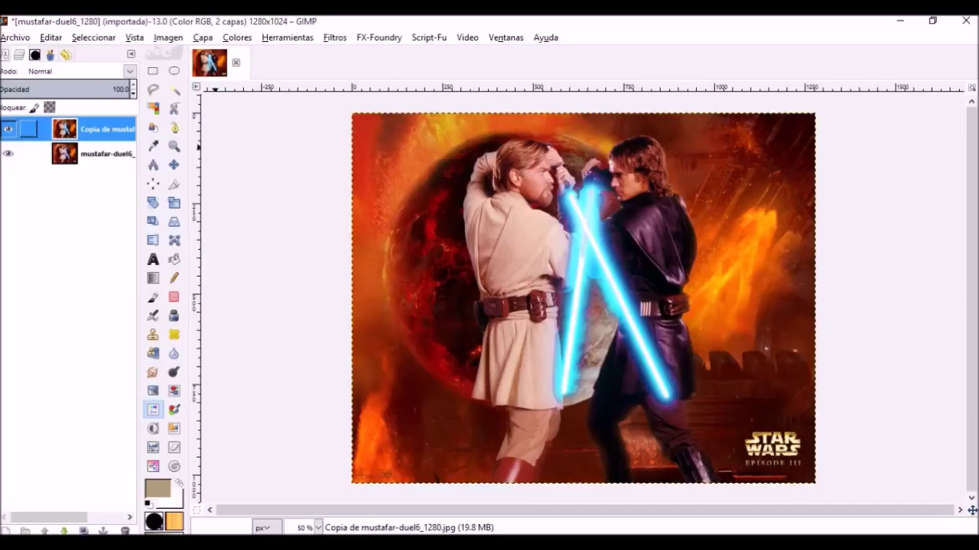
{"action": "left_click", "coordinate": [8, 129]}
{"action": "left_click", "coordinate": [8, 128]}
{"action": "left_click", "coordinate": [8, 129]}
{"action": "left_click", "coordinate": [8, 128]}
{"action": "left_click", "coordinate": [7, 153]}
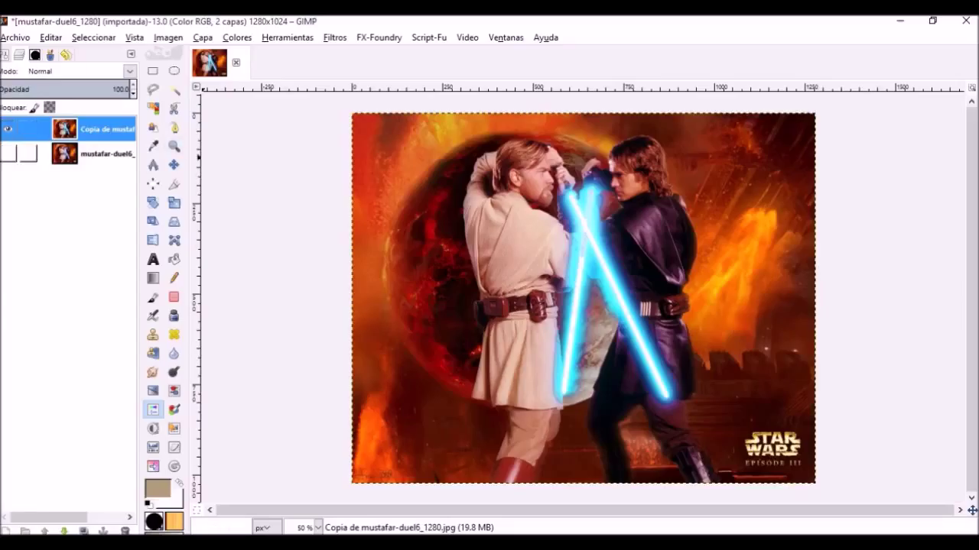
- Start another Hue-Saturation adjustment on the copied duel layer and set the red range's hue to -12
{"action": "left_click", "coordinate": [237, 37]}
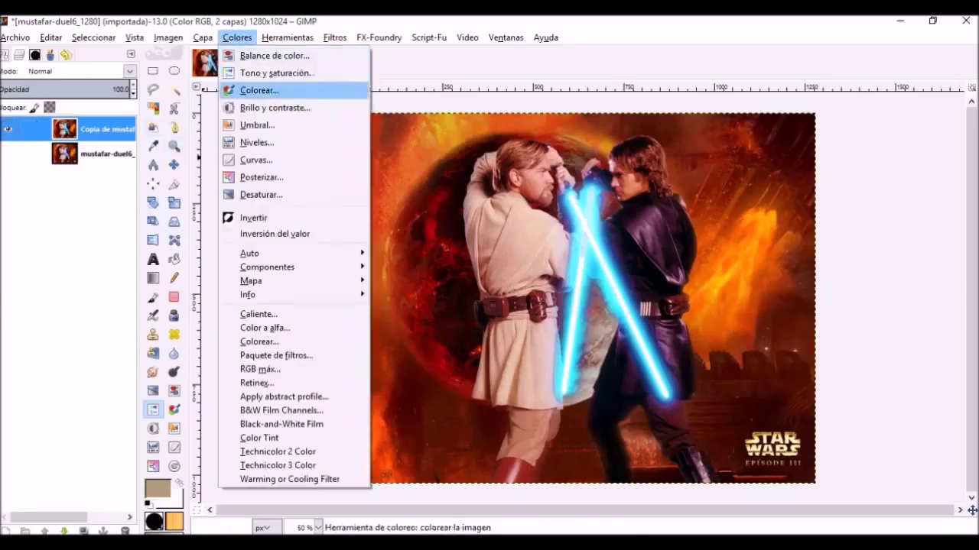
{"action": "left_click", "coordinate": [277, 72]}
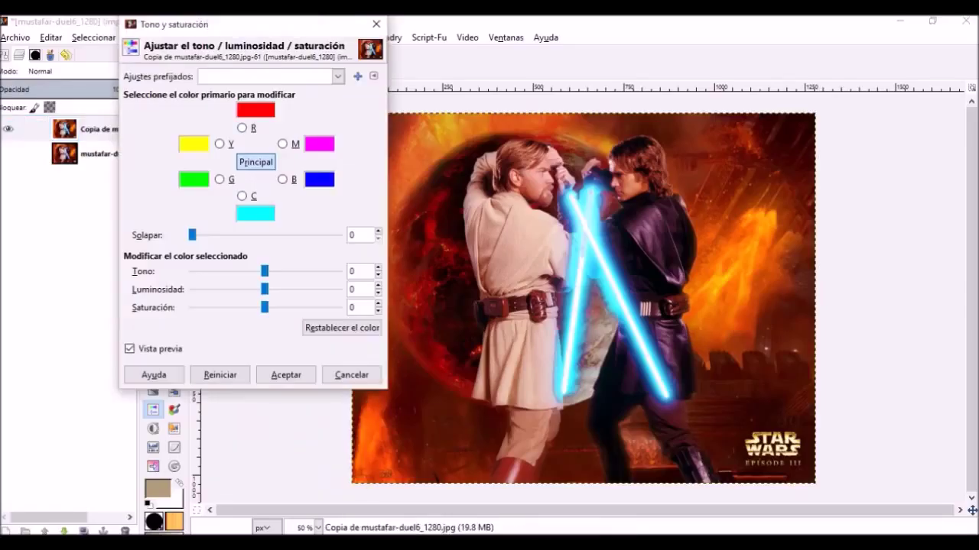
{"action": "left_click", "coordinate": [242, 127]}
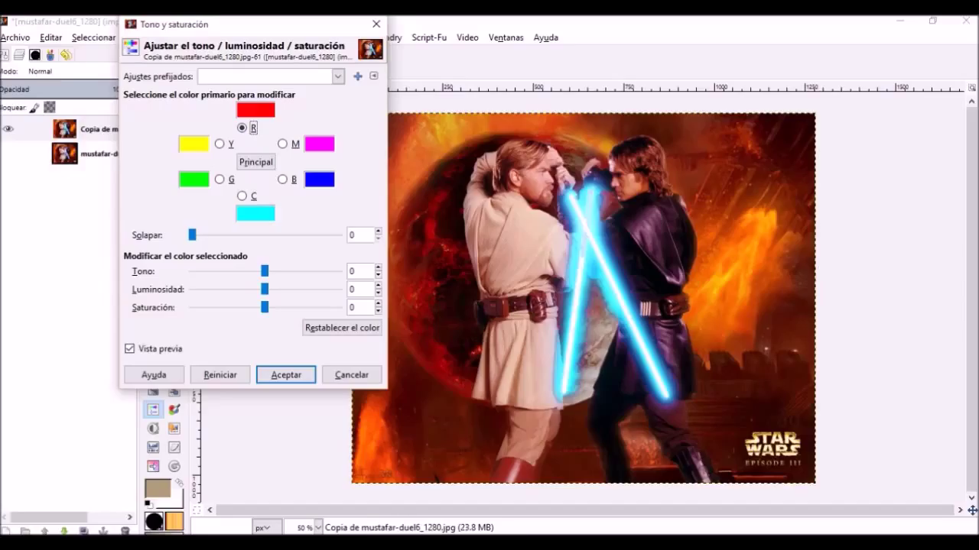
{"action": "key", "text": "Left"}
{"action": "key", "text": "Left"}
{"action": "key", "text": "Left"}
{"action": "key", "text": "Left"}
{"action": "key", "text": "Left"}
{"action": "key", "text": "Left"}
{"action": "key", "text": "Left"}
{"action": "key", "text": "Left"}
{"action": "key", "text": "Left"}
{"action": "key", "text": "Left"}
{"action": "key", "text": "Left"}
{"action": "key", "text": "Left"}
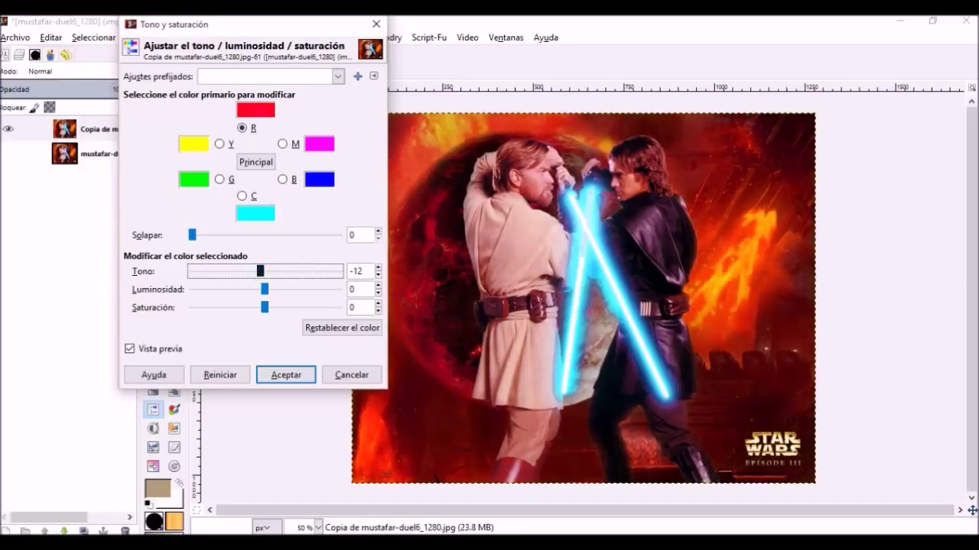
- Set the red range's lightness to 21 and its saturation to 14
{"action": "key", "text": "Tab"}
{"action": "key", "text": "Tab"}
{"action": "key", "text": "Right"}
{"action": "key", "text": "Right"}
{"action": "key", "text": "Right"}
{"action": "key", "text": "Right"}
{"action": "key", "text": "Right"}
{"action": "key", "text": "Right"}
{"action": "key", "text": "Right"}
{"action": "key", "text": "Right"}
{"action": "key", "text": "Right"}
{"action": "key", "text": "Right"}
{"action": "key", "text": "Page_Down"}
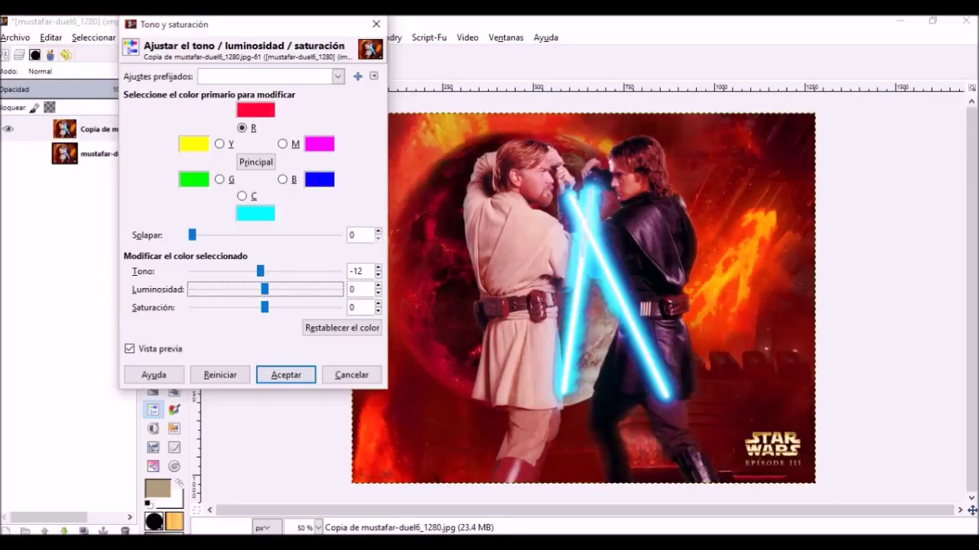
{"action": "key", "text": "Right"}
{"action": "key", "text": "Right"}
{"action": "key", "text": "Right"}
{"action": "key", "text": "Right"}
{"action": "key", "text": "Right"}
{"action": "key", "text": "Right"}
{"action": "key", "text": "Right"}
{"action": "key", "text": "Right"}
{"action": "key", "text": "Right"}
{"action": "key", "text": "Right"}
{"action": "key", "text": "Right"}
{"action": "key", "text": "Page_Up"}
{"action": "key", "text": "Tab"}
{"action": "key", "text": "Right"}
{"action": "key", "text": "Right"}
{"action": "key", "text": "Right"}
{"action": "key", "text": "Right"}
{"action": "key", "text": "Page_Up"}
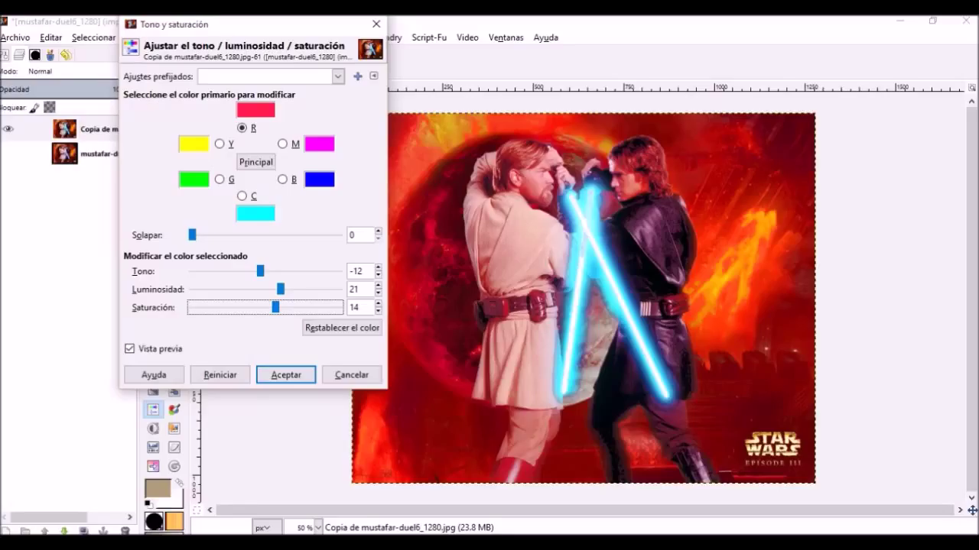
- Set the red range's saturation to about -4 and apply the Hue-Saturation adjustment to the copied duel layer
{"action": "key", "text": "Left"}
{"action": "key", "text": "Page_Down"}
{"action": "key", "text": "Tab"}
{"action": "type", "text": "-2"}
{"action": "key", "text": "Down"}
{"action": "key", "text": "Down"}
{"action": "key", "text": "Down"}
{"action": "key", "text": "Down"}
{"action": "key", "text": "Down"}
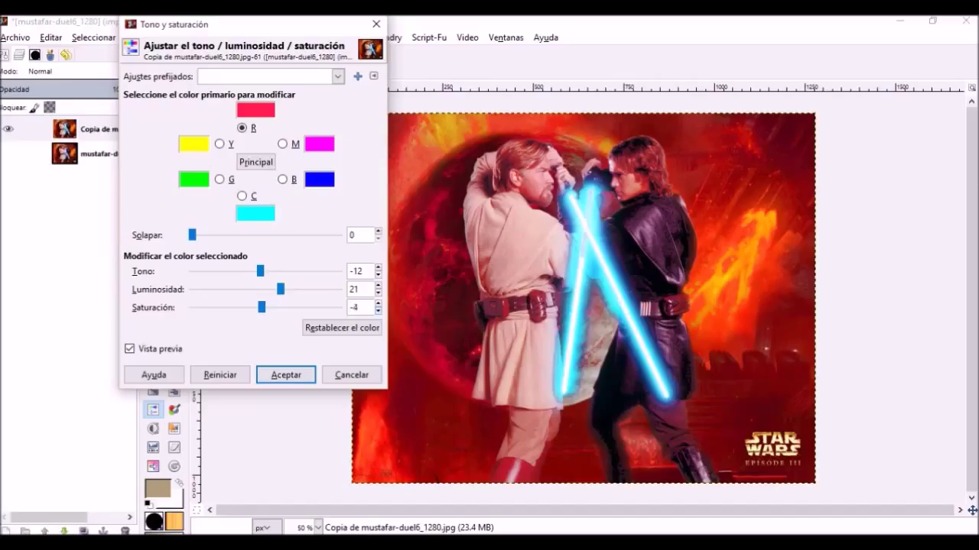
{"action": "key", "text": "Down"}
{"action": "key", "text": "Tab"}
{"action": "key", "text": "Tab"}
{"action": "key", "text": "Return"}
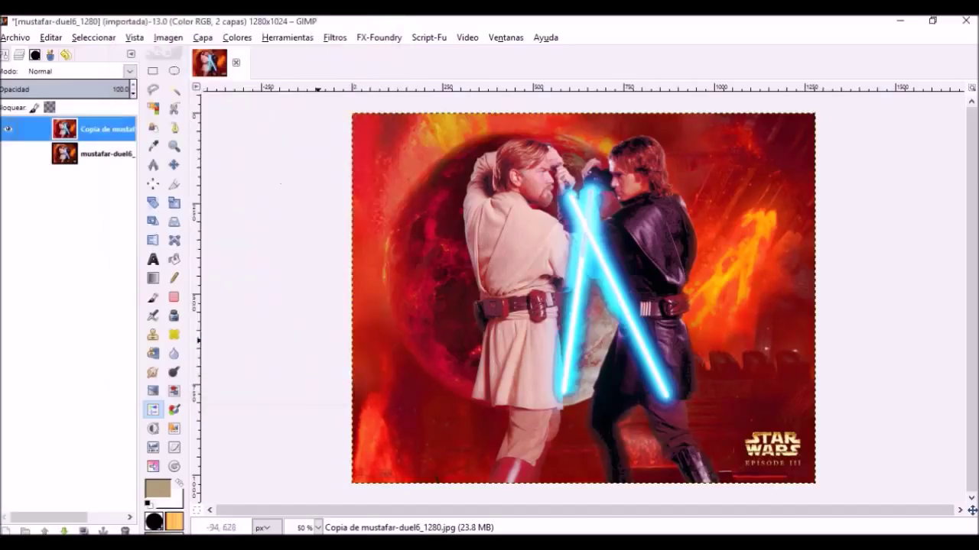
- Show the original duel layer and toggle the edited copy's visibility to compare the two versions
{"action": "left_click", "coordinate": [8, 154]}
{"action": "left_click", "coordinate": [7, 128]}
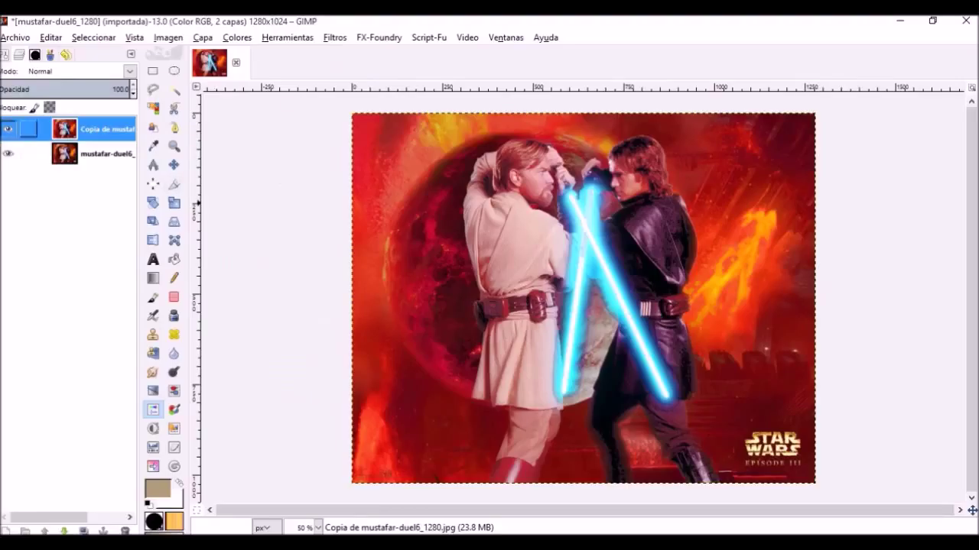
{"action": "left_click", "coordinate": [7, 129]}
- Review the Hue-Saturation options for the copied duel layer and accept them with all values left at 0
{"action": "left_click", "coordinate": [237, 38]}
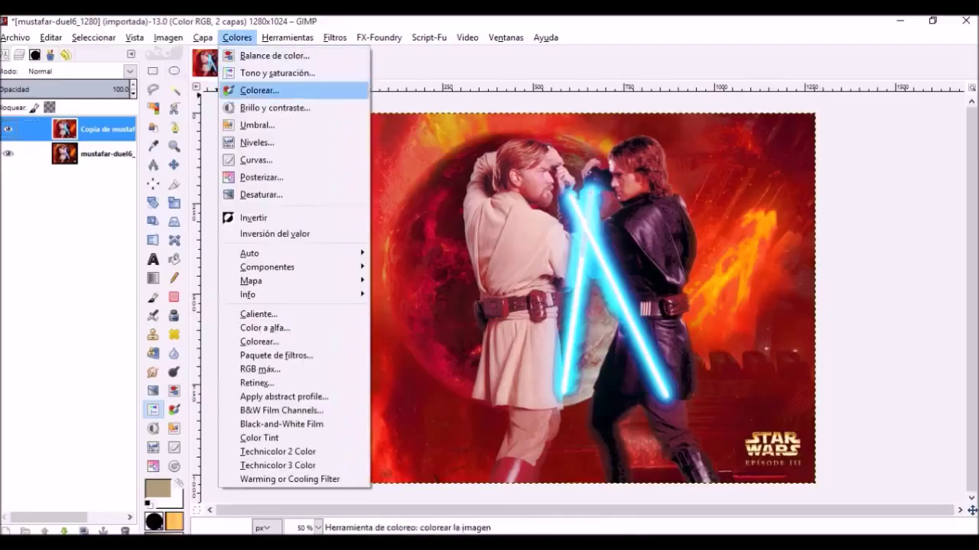
{"action": "left_click", "coordinate": [276, 73]}
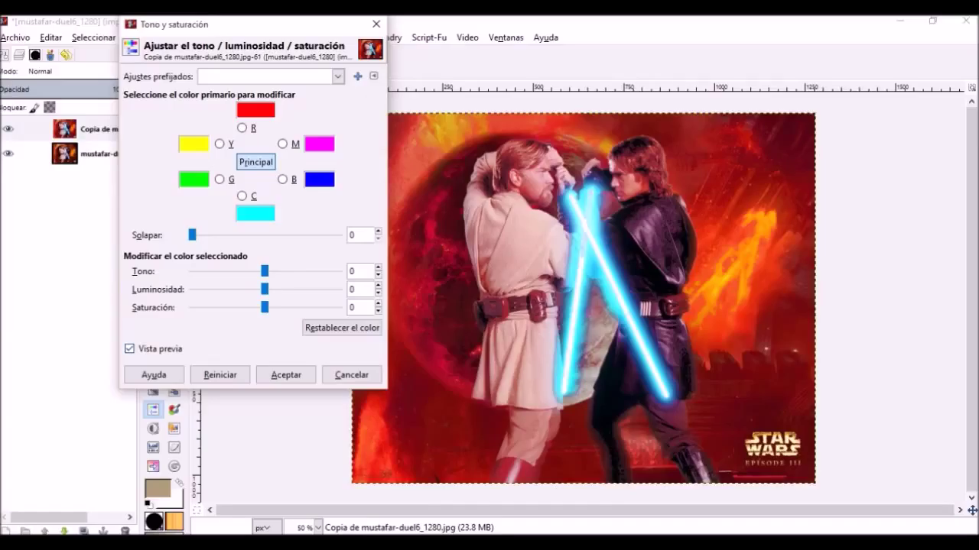
{"action": "left_click", "coordinate": [286, 375]}
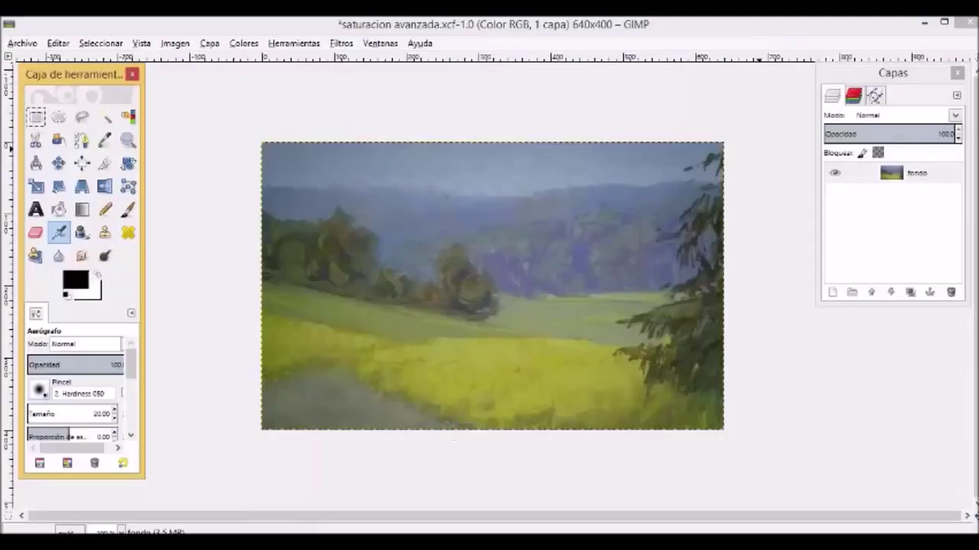
- Duplicate the fondo layer of the landscape image and select the copy
{"action": "mouse_move", "coordinate": [976, 515]}
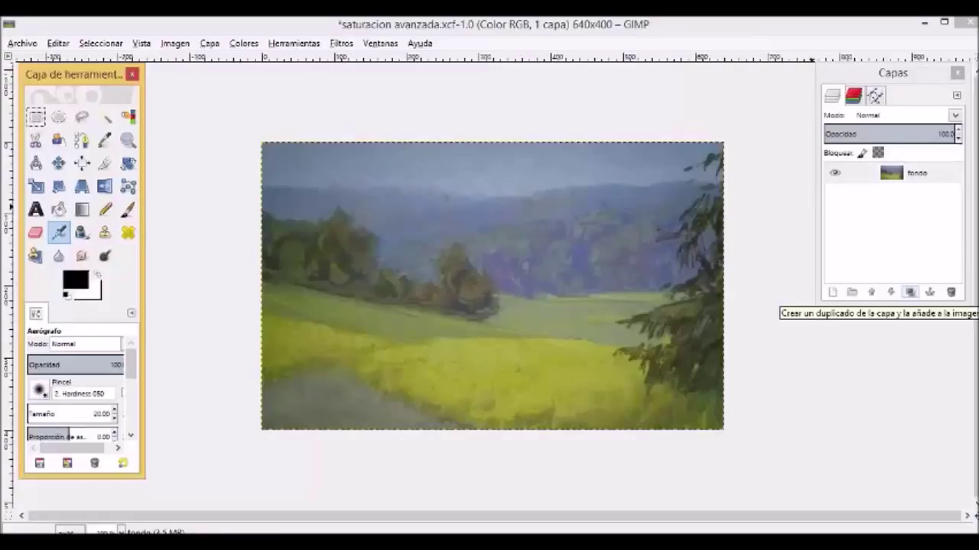
{"action": "left_click", "coordinate": [910, 292]}
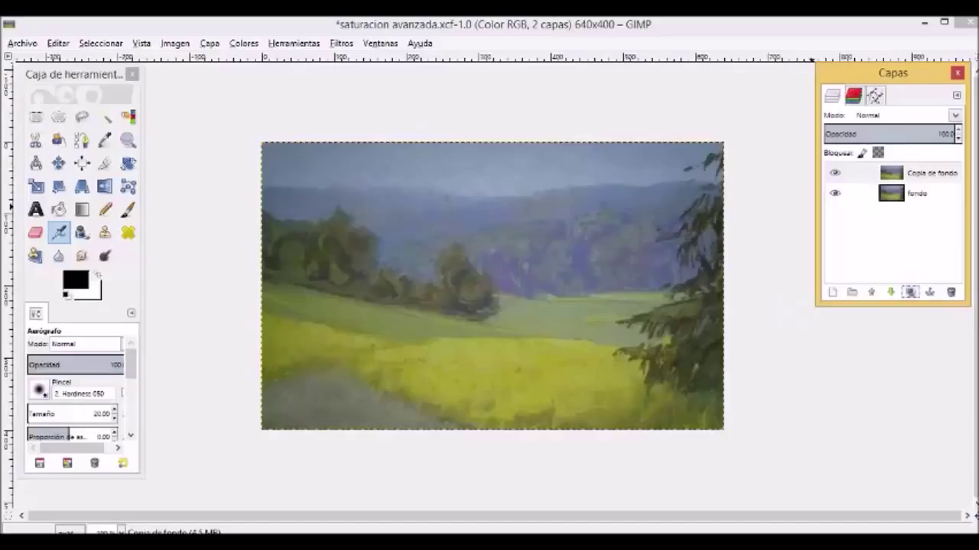
{"action": "left_click", "coordinate": [925, 173]}
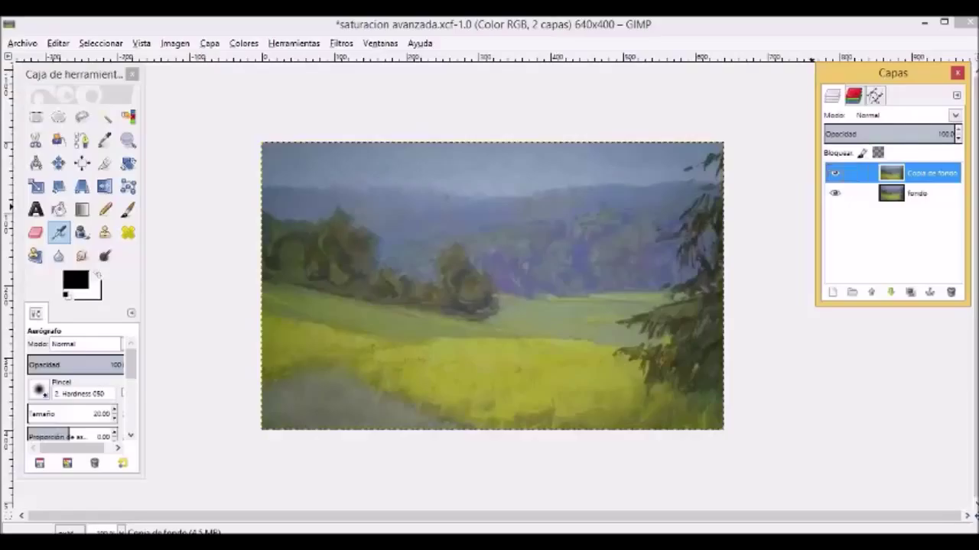
{"action": "key", "text": "alt+f"}
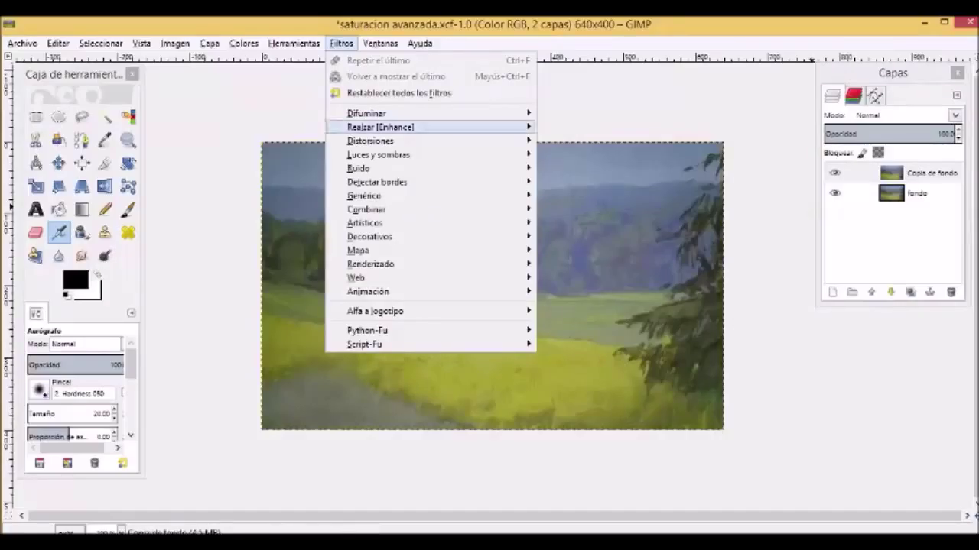
{"action": "key", "text": "Right"}
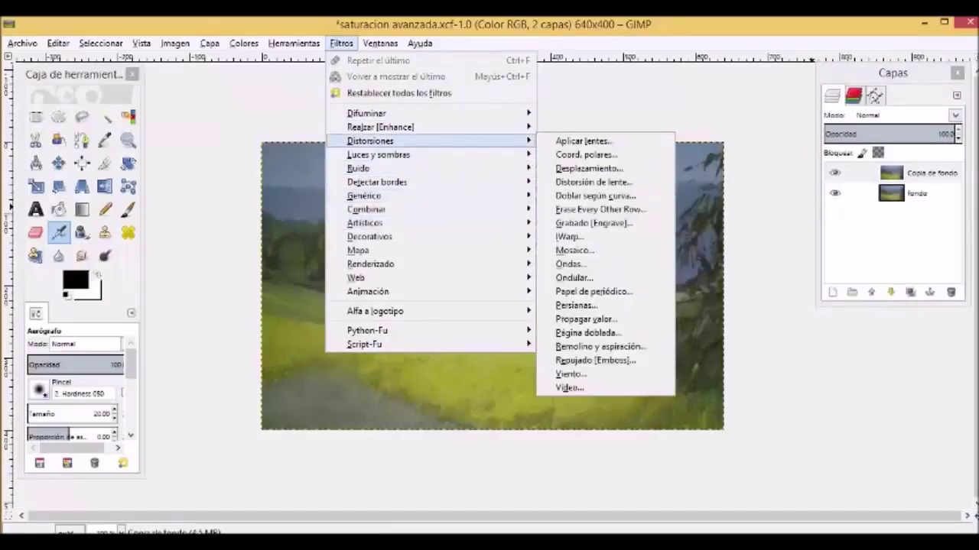
{"action": "key", "text": "Left"}
{"action": "key", "text": "Down"}
{"action": "key", "text": "Down"}
{"action": "key", "text": "Down"}
{"action": "key", "text": "Down"}
{"action": "key", "text": "Down"}
{"action": "key", "text": "Down"}
{"action": "key", "text": "Down"}
{"action": "key", "text": "Down"}
{"action": "key", "text": "Right"}
{"action": "key", "text": "Left"}
{"action": "key", "text": "Up"}
{"action": "key", "text": "Up"}
{"action": "key", "text": "Up"}
{"action": "key", "text": "Up"}
{"action": "key", "text": "Up"}
{"action": "key", "text": "Up"}
{"action": "key", "text": "Up"}
{"action": "key", "text": "Up"}
{"action": "key", "text": "Up"}
{"action": "key", "text": "Down"}
{"action": "key", "text": "Down"}
{"action": "key", "text": "Down"}
{"action": "key", "text": "Down"}
{"action": "key", "text": "Up"}
{"action": "key", "text": "Up"}
{"action": "key", "text": "Up"}
{"action": "key", "text": "Up"}
{"action": "key", "text": "Down"}
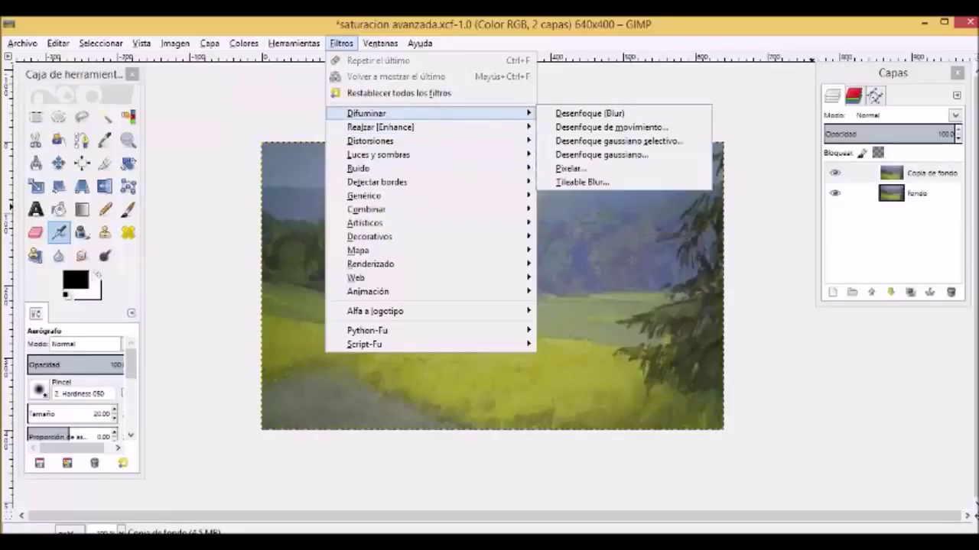
{"action": "key", "text": "Escape"}
{"action": "key", "text": "Escape"}
{"action": "key", "text": "alt+i"}
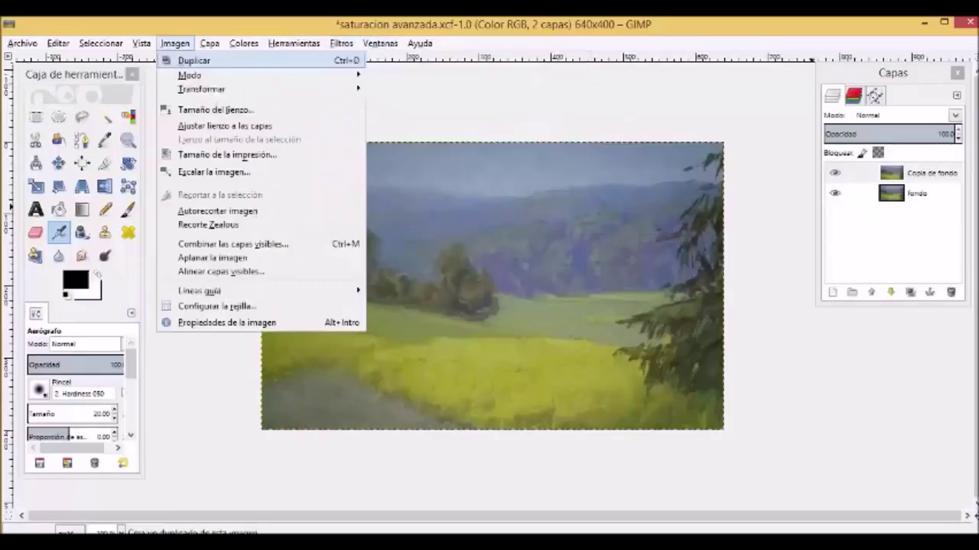
{"action": "key", "text": "Escape"}
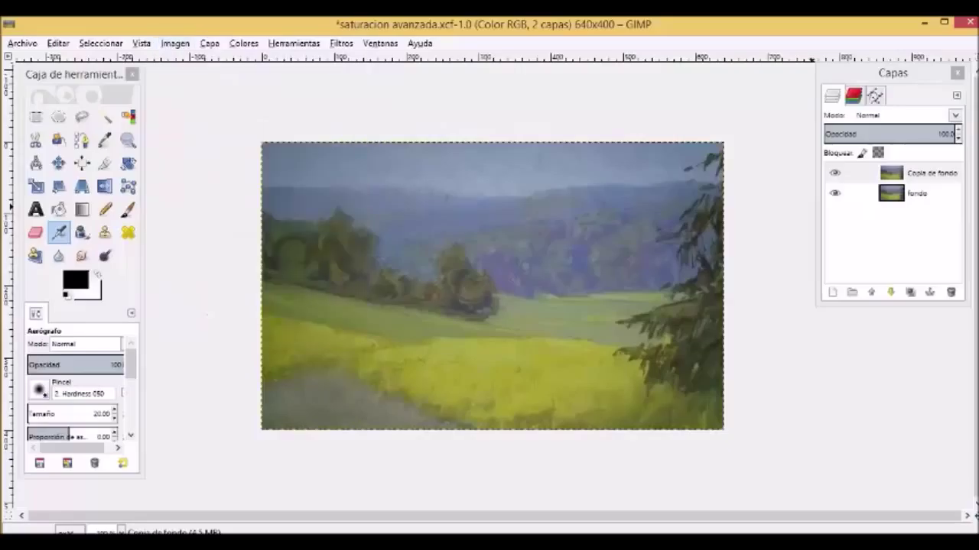
- Apply a Gaussian Blur to the Copia de fondo layer with horizontal and vertical radii of 2.0 px
{"action": "key", "text": "alt+f"}
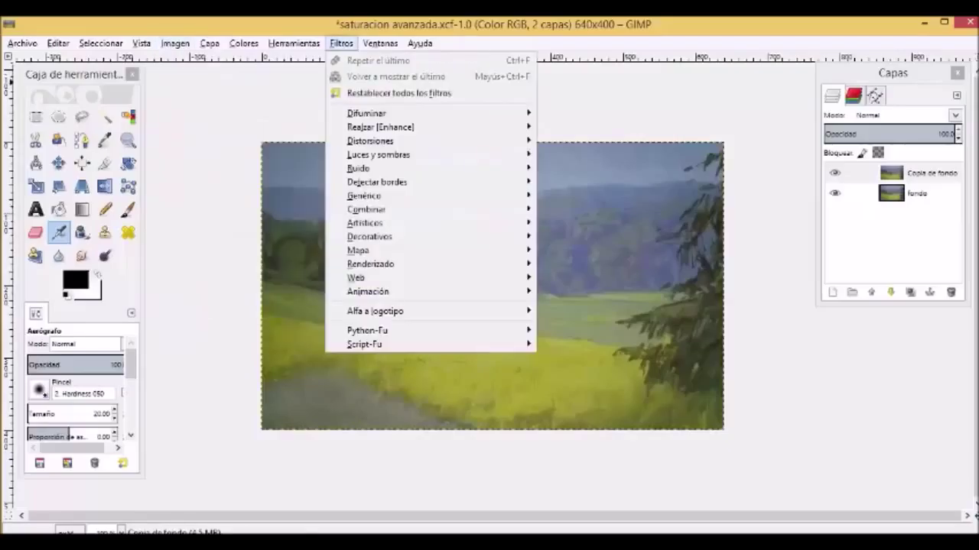
{"action": "key", "text": "Down"}
{"action": "key", "text": "Right"}
{"action": "key", "text": "Down"}
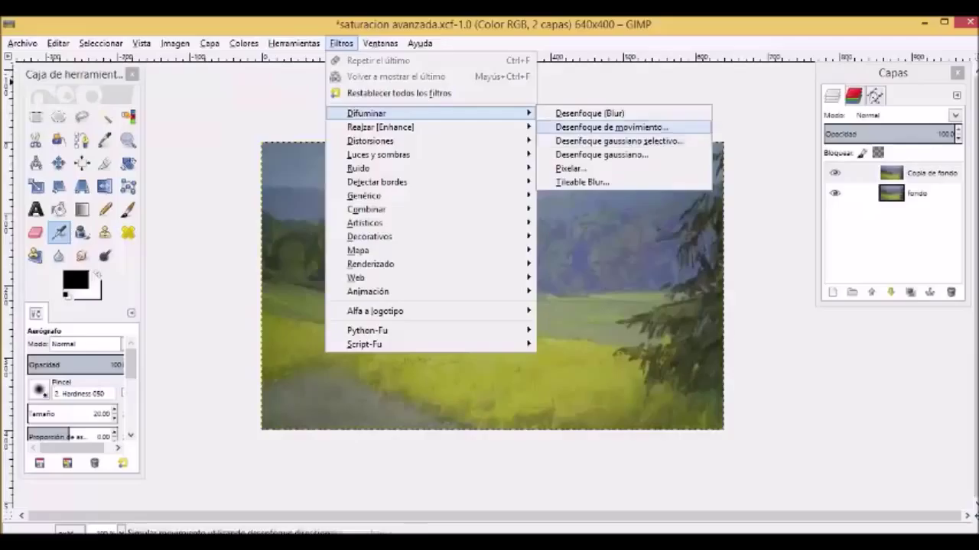
{"action": "key", "text": "Down"}
{"action": "key", "text": "Down"}
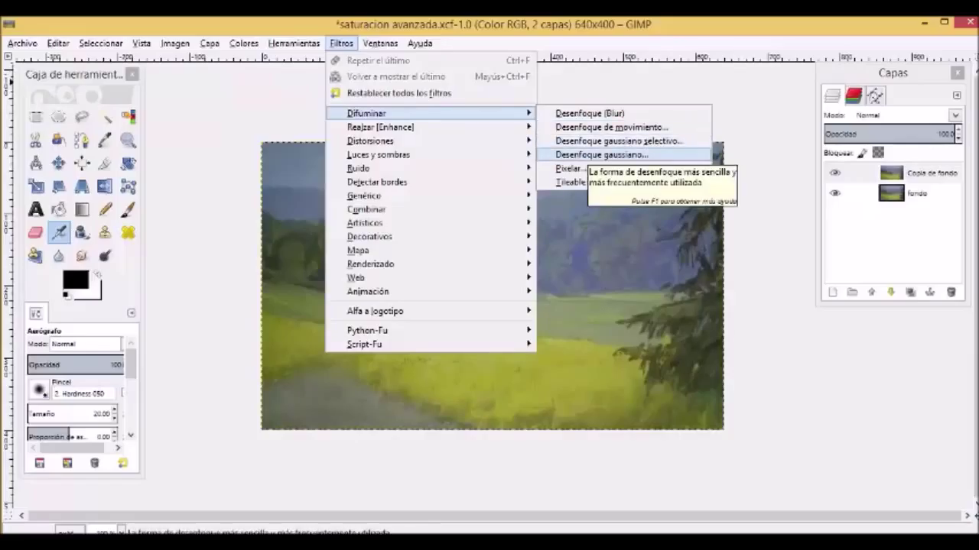
{"action": "key", "text": "Return"}
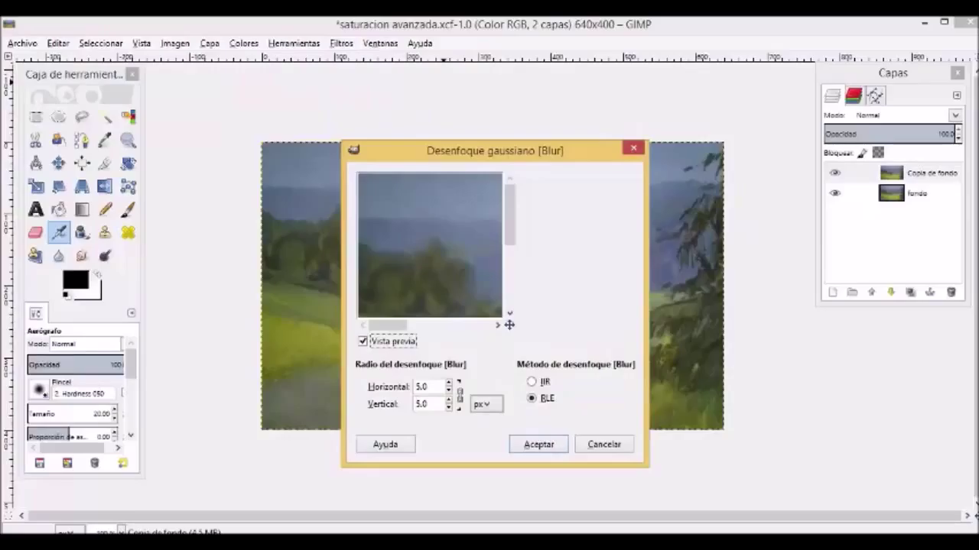
{"action": "scroll", "coordinate": [509, 324], "scroll_direction": "down", "scroll_amount": 2}
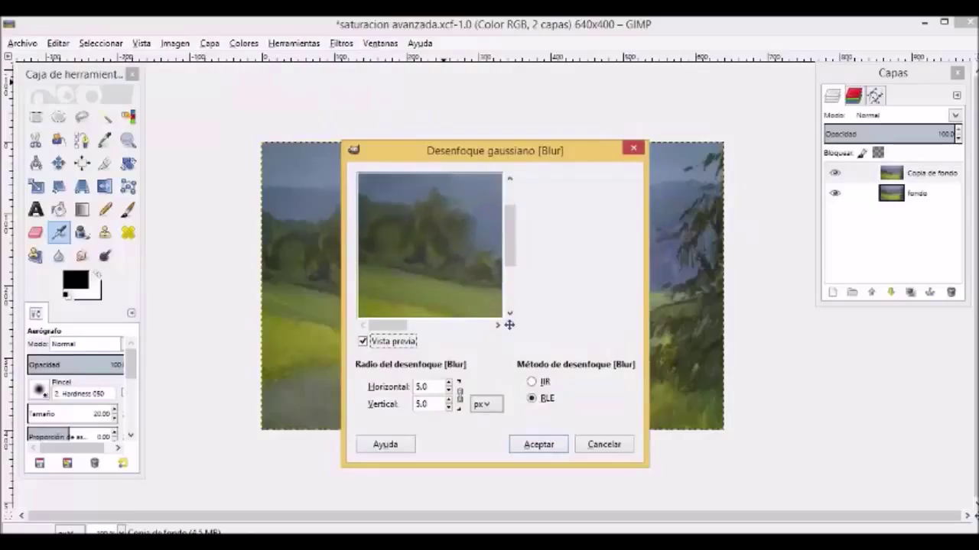
{"action": "scroll", "coordinate": [508, 324], "scroll_direction": "down", "scroll_amount": 2}
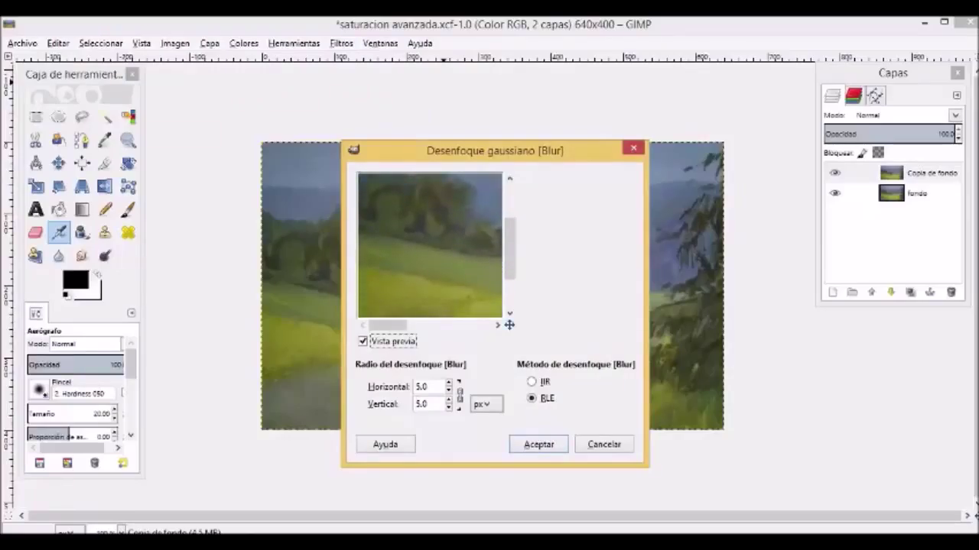
{"action": "scroll", "coordinate": [508, 324], "scroll_direction": "up", "scroll_amount": 1}
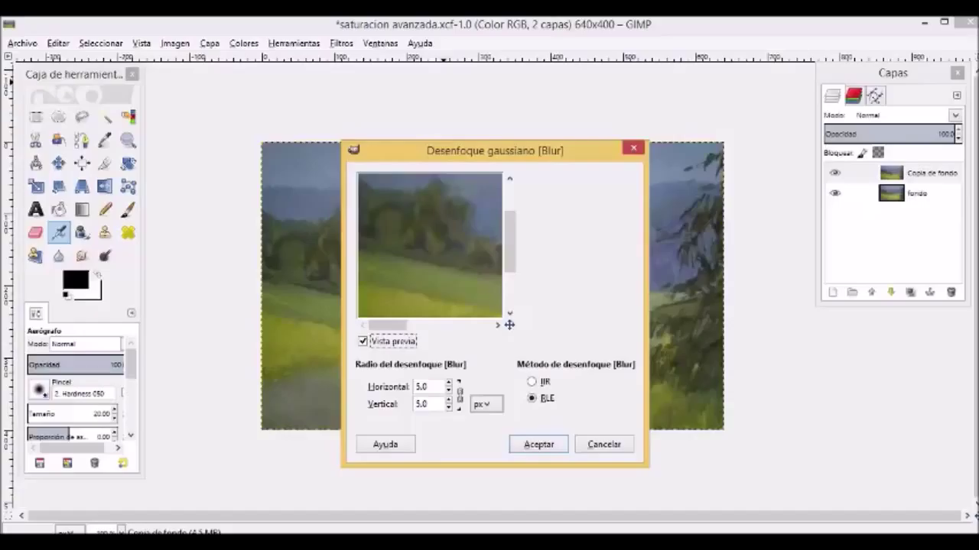
{"action": "key", "text": "Tab"}
{"action": "key", "text": "Down"}
{"action": "key", "text": "Down"}
{"action": "key", "text": "Down"}
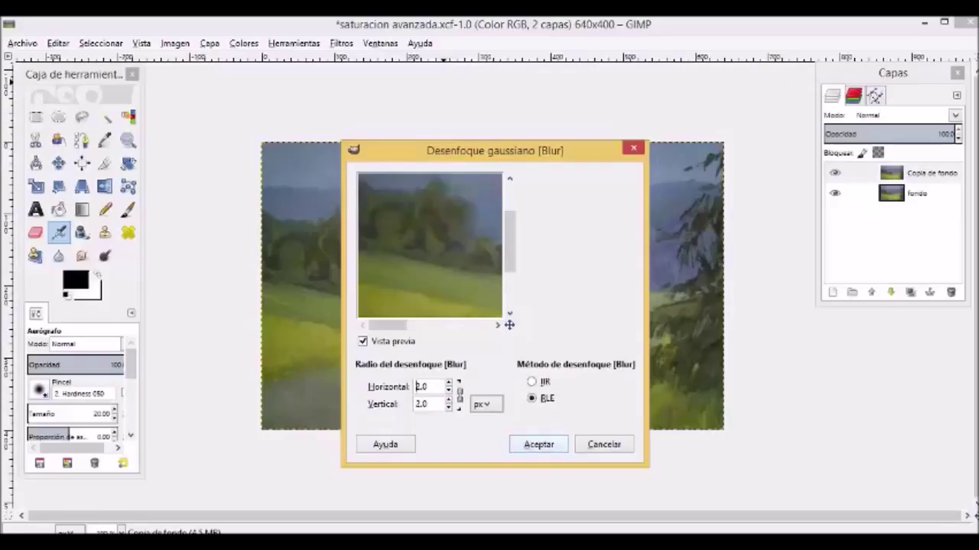
{"action": "left_click", "coordinate": [539, 443]}
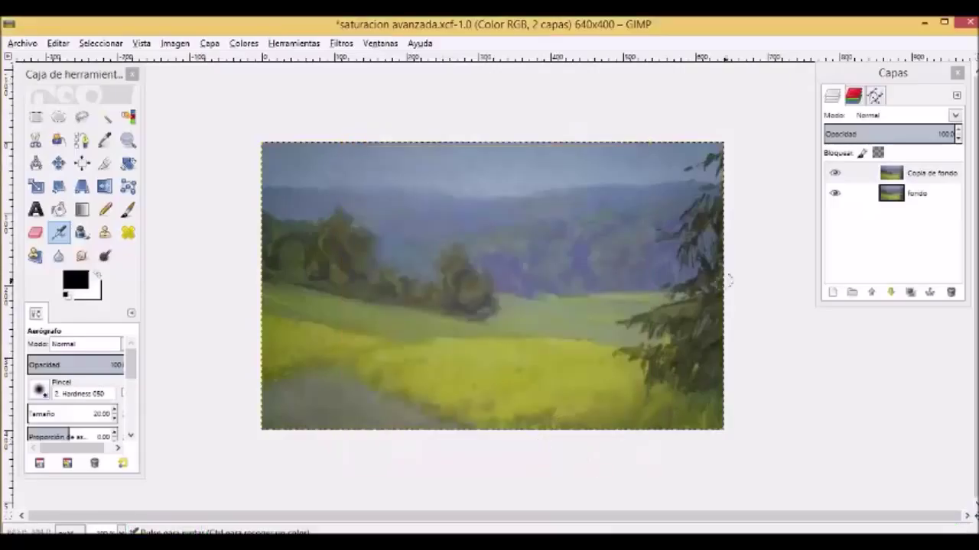
- Toggle the visibility of the Copia de fondo layer to compare the blurred landscape with the original
{"action": "left_click", "coordinate": [854, 173]}
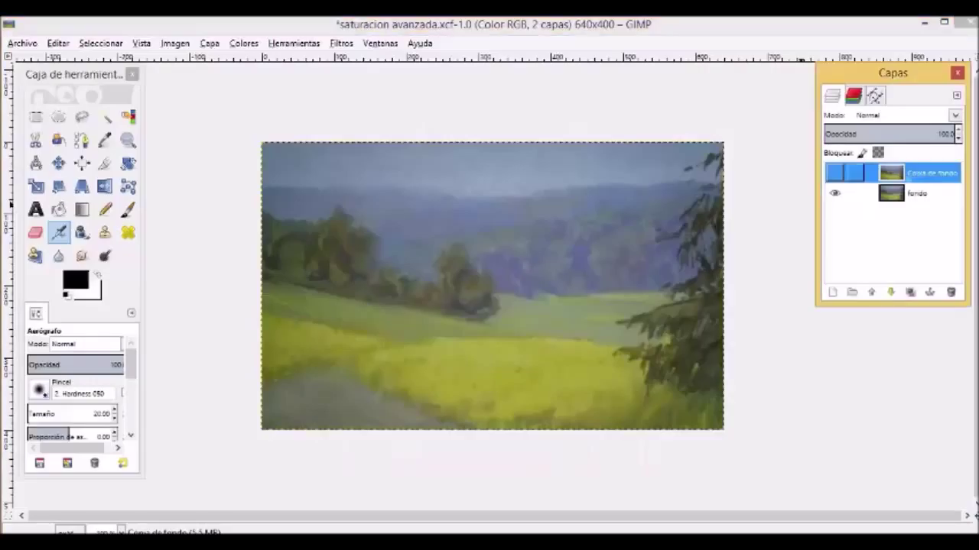
{"action": "left_click", "coordinate": [835, 173]}
{"action": "left_click", "coordinate": [835, 173]}
{"action": "left_click", "coordinate": [835, 173]}
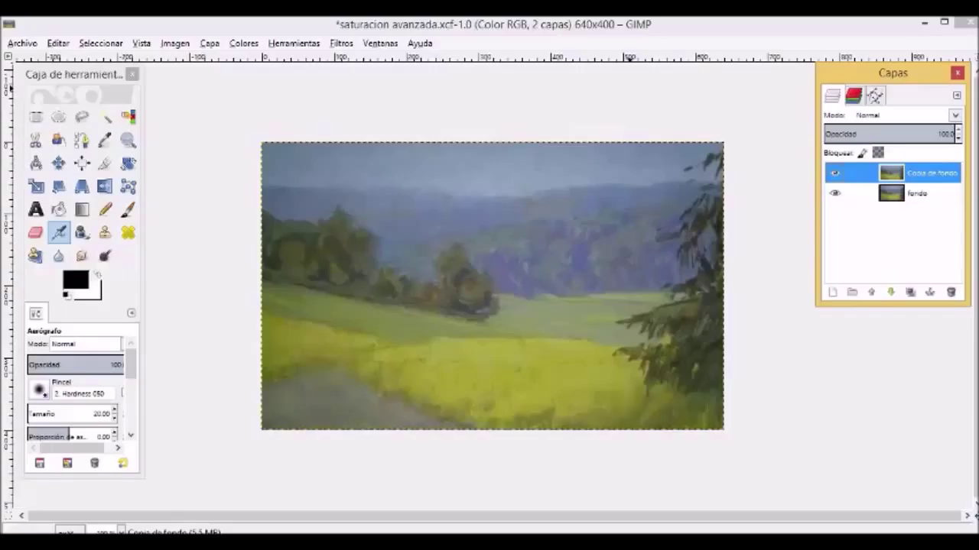
- Blur the Copia de fondo layer again with a Gaussian radius of 4.0 px and compare it with the original
{"action": "left_click", "coordinate": [341, 43]}
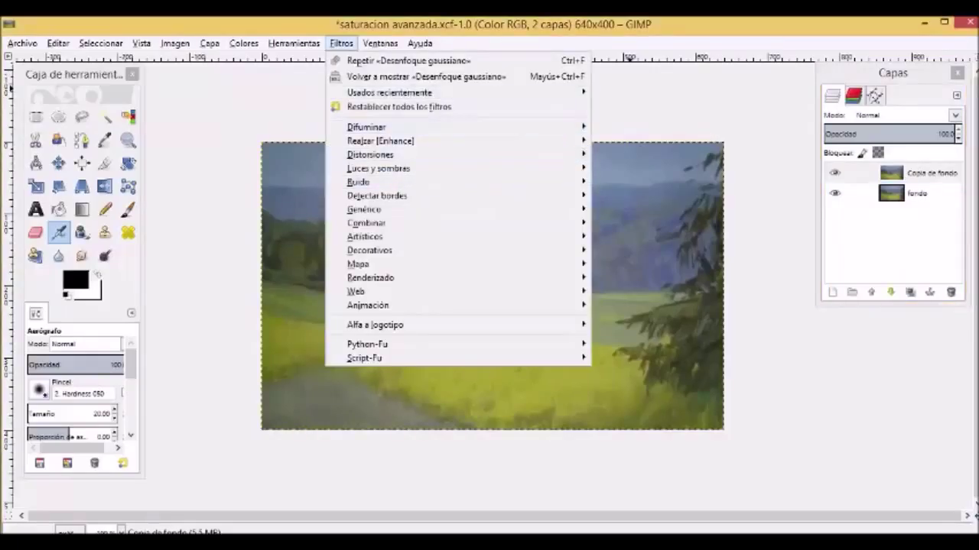
{"action": "mouse_move", "coordinate": [366, 127]}
{"action": "left_click", "coordinate": [655, 168]}
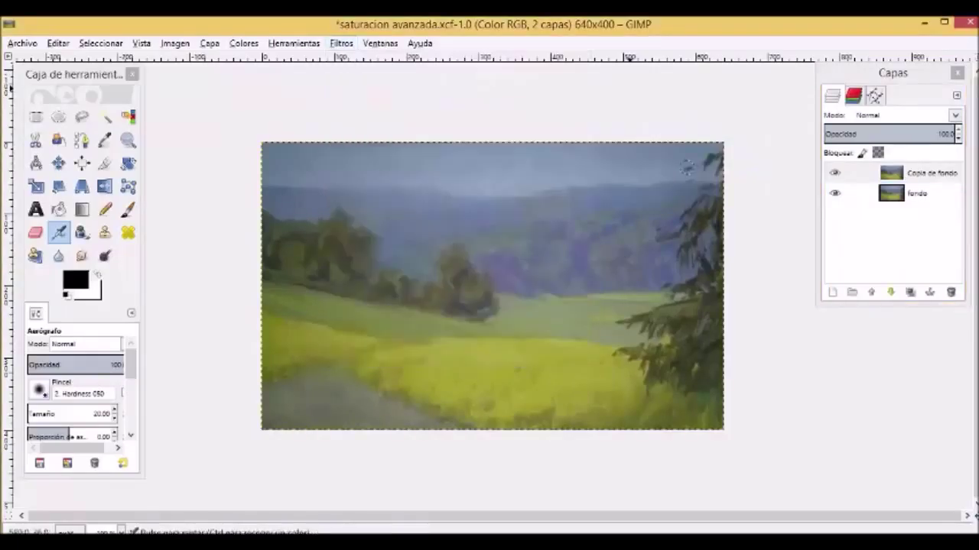
{"action": "key", "text": "Tab"}
{"action": "key", "text": "Up"}
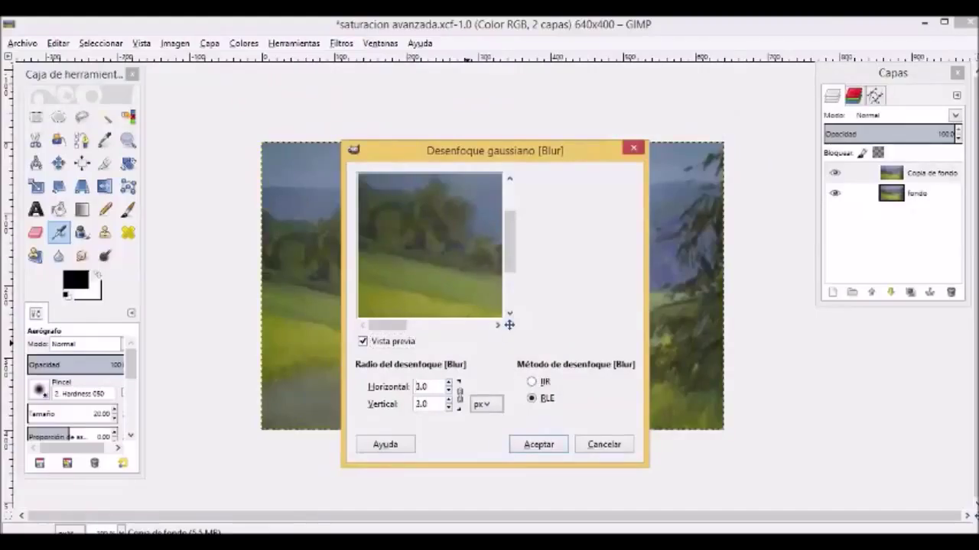
{"action": "key", "text": "Up"}
{"action": "left_click", "coordinate": [539, 444]}
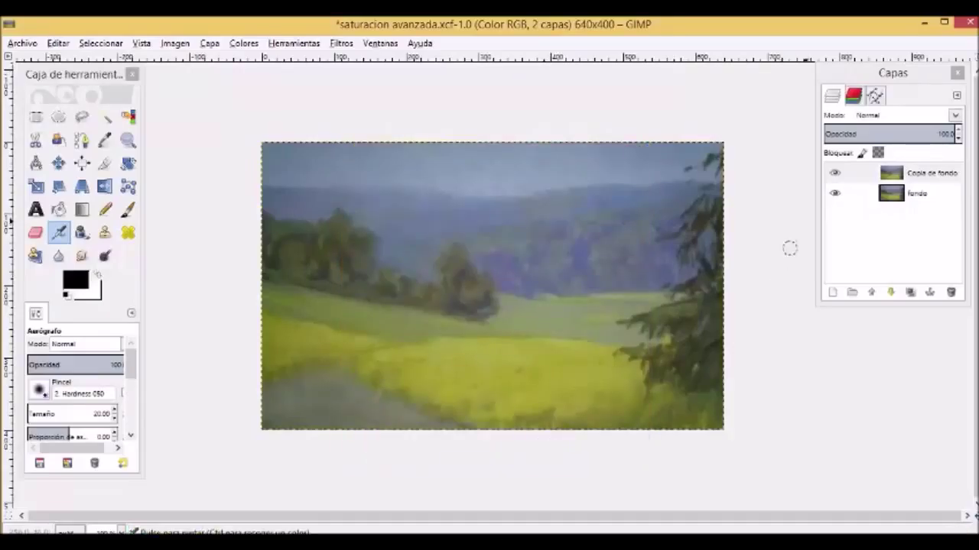
{"action": "left_click", "coordinate": [925, 173]}
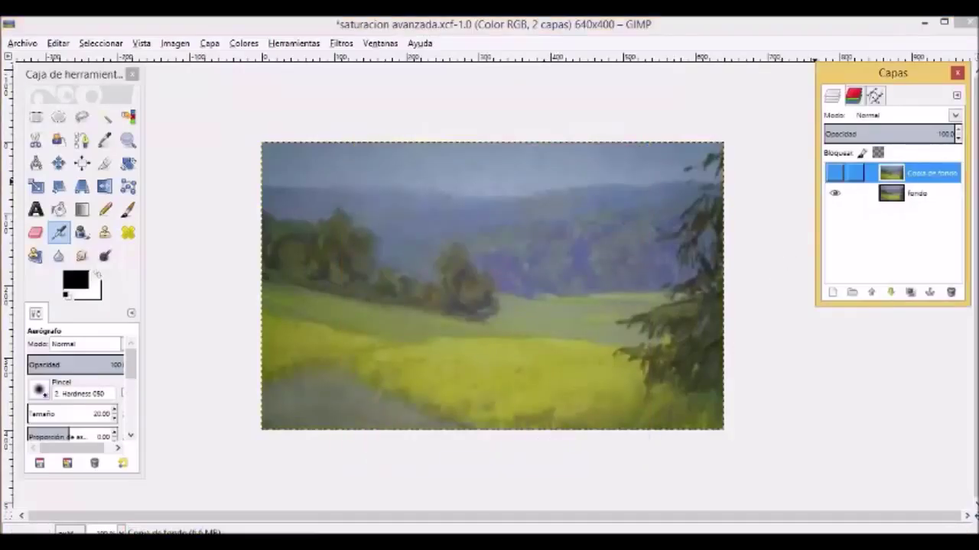
- Apply a third Gaussian Blur with an adjusted radius to the Copia de fondo layer and check it against the original
{"action": "left_click", "coordinate": [341, 42]}
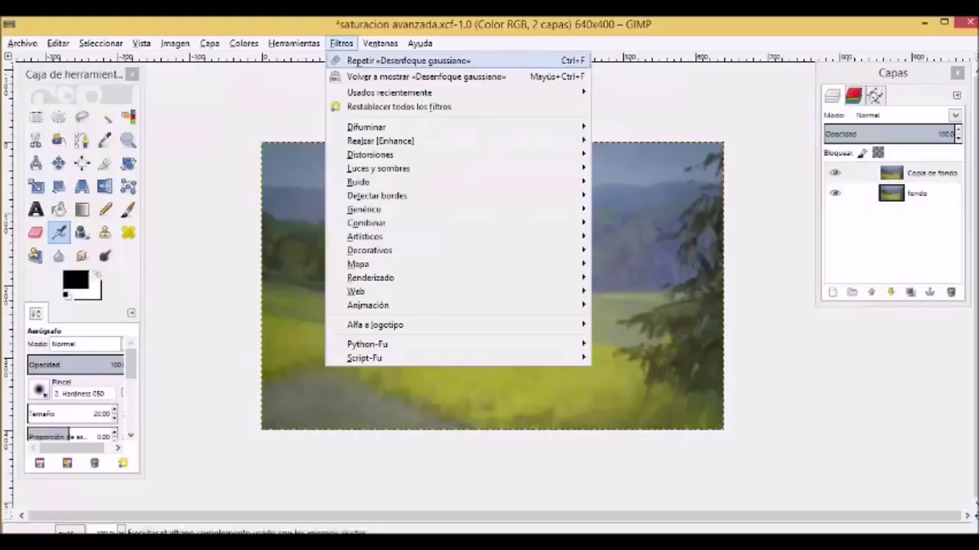
{"action": "mouse_move", "coordinate": [367, 127]}
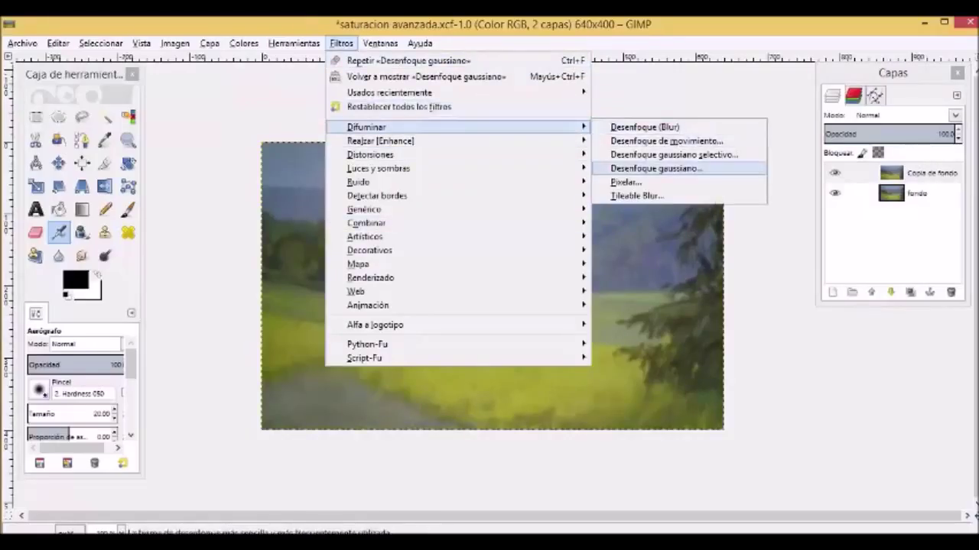
{"action": "left_click", "coordinate": [655, 168]}
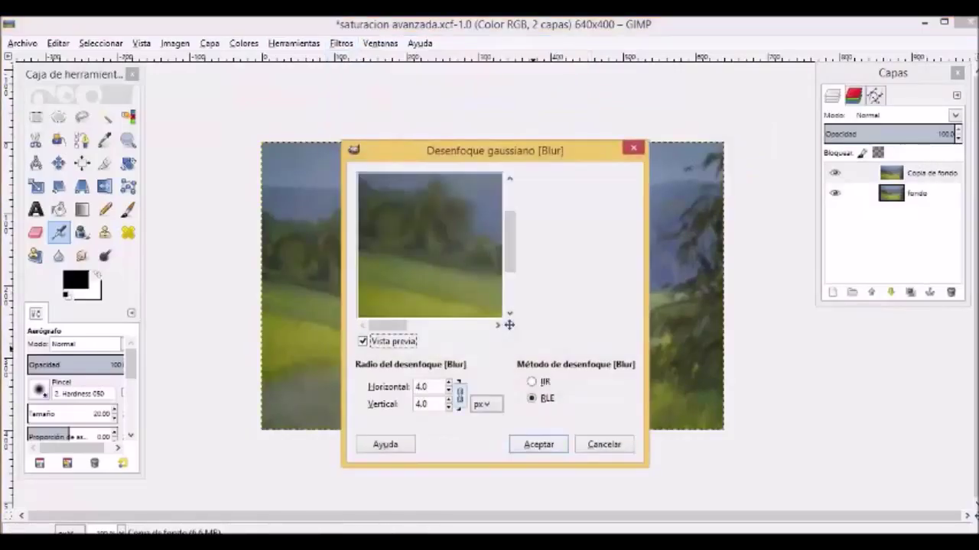
{"action": "left_click", "coordinate": [449, 390]}
{"action": "left_click", "coordinate": [535, 442]}
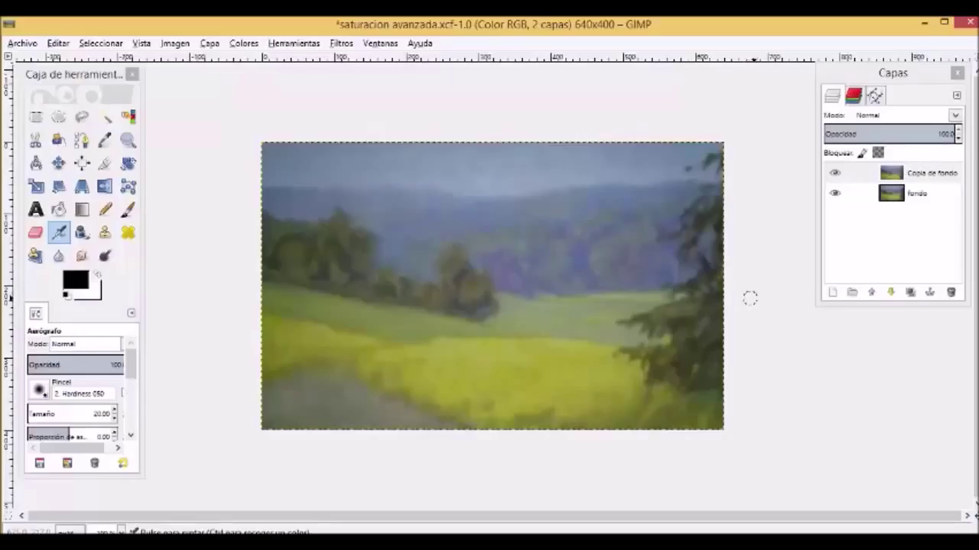
{"action": "left_click", "coordinate": [855, 173]}
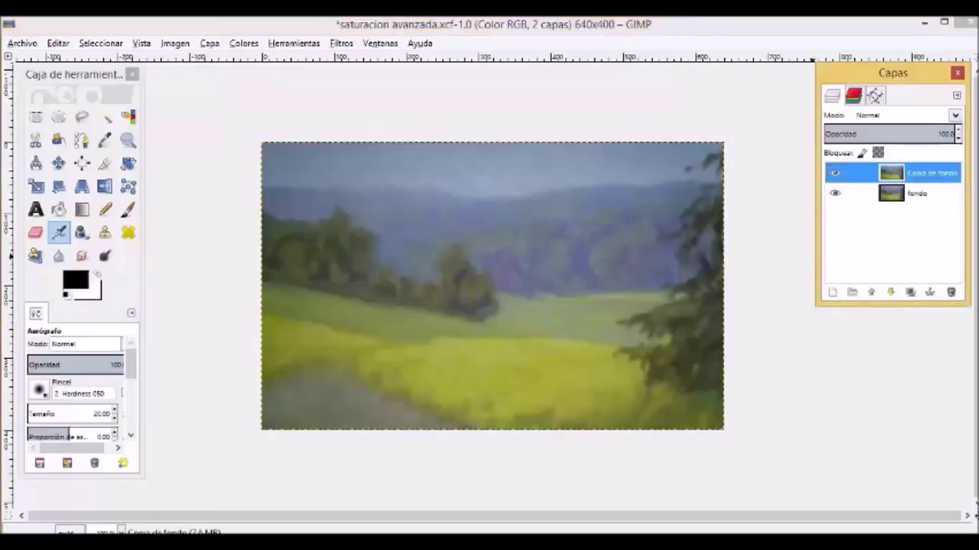
- Set the Copia de fondo layer's blend mode to Saturación and toggle its visibility to compare the landscape
{"action": "left_click", "coordinate": [955, 115]}
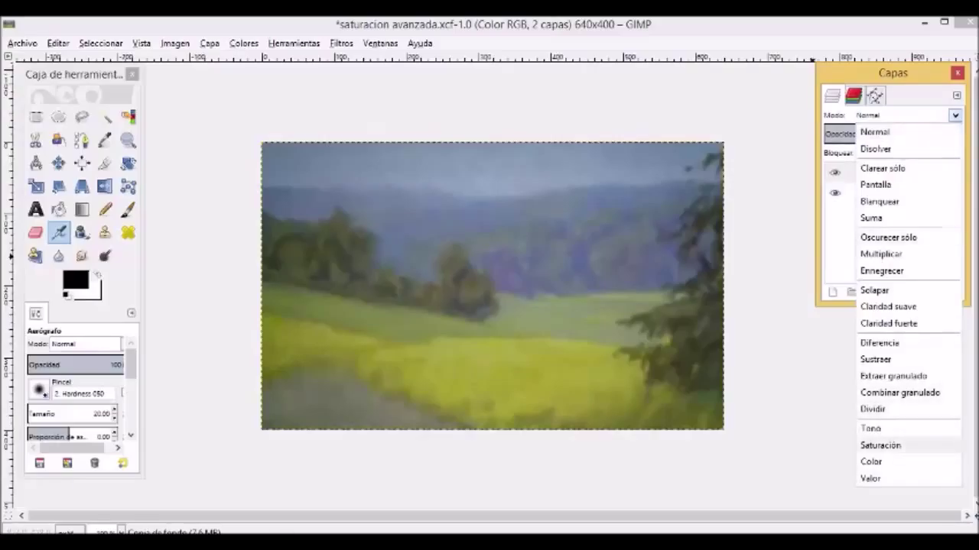
{"action": "left_click", "coordinate": [890, 445]}
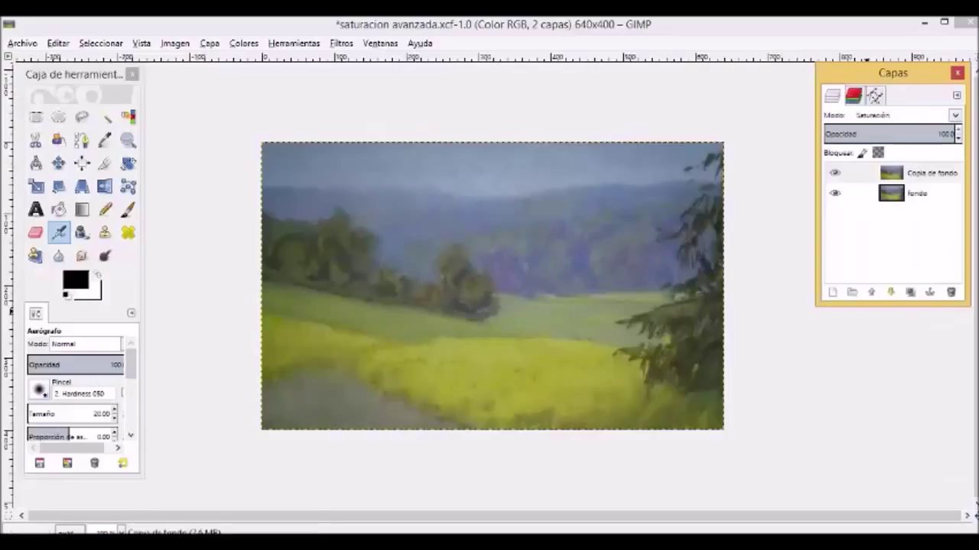
{"action": "left_click", "coordinate": [849, 173]}
{"action": "left_click", "coordinate": [835, 173]}
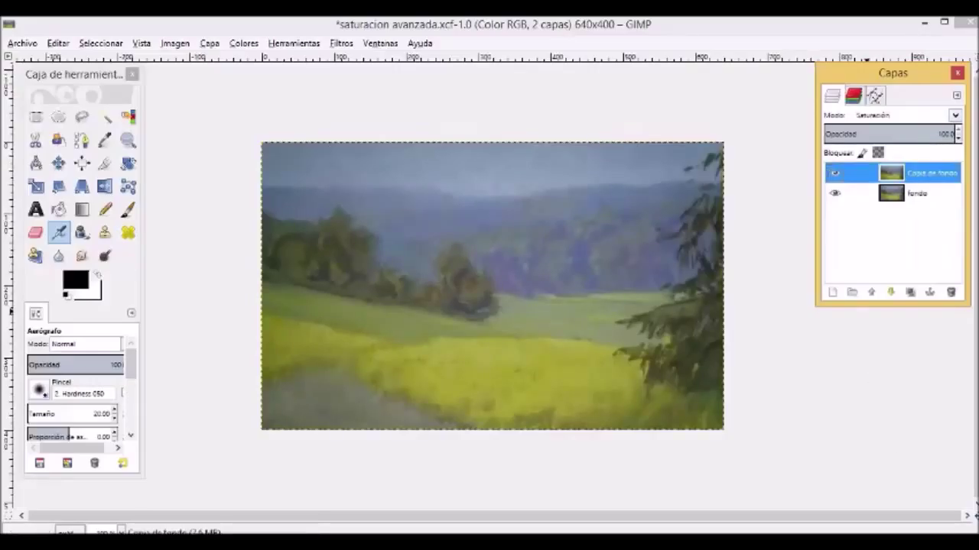
- Try the Color blend mode on the Copia de fondo layer and return it to Normal
{"action": "left_click", "coordinate": [955, 115]}
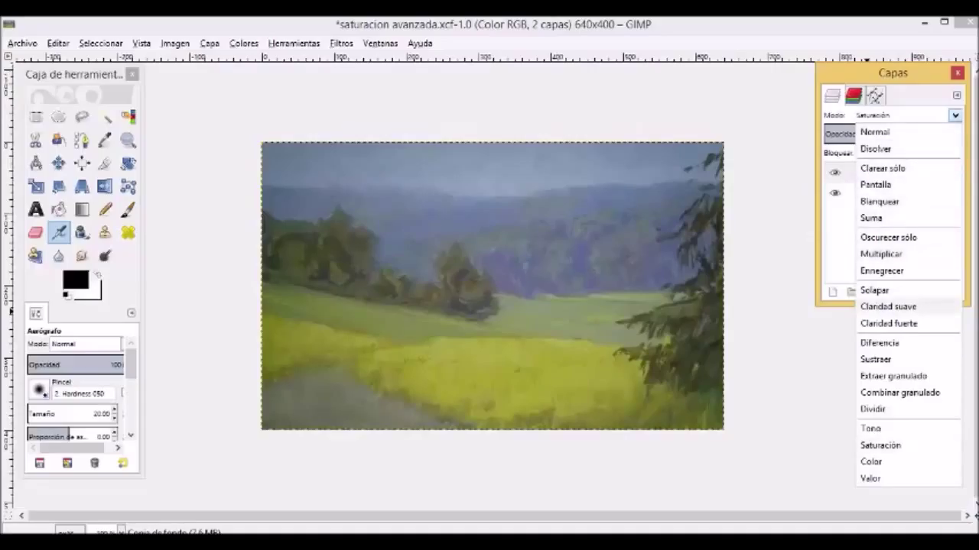
{"action": "left_click", "coordinate": [890, 449]}
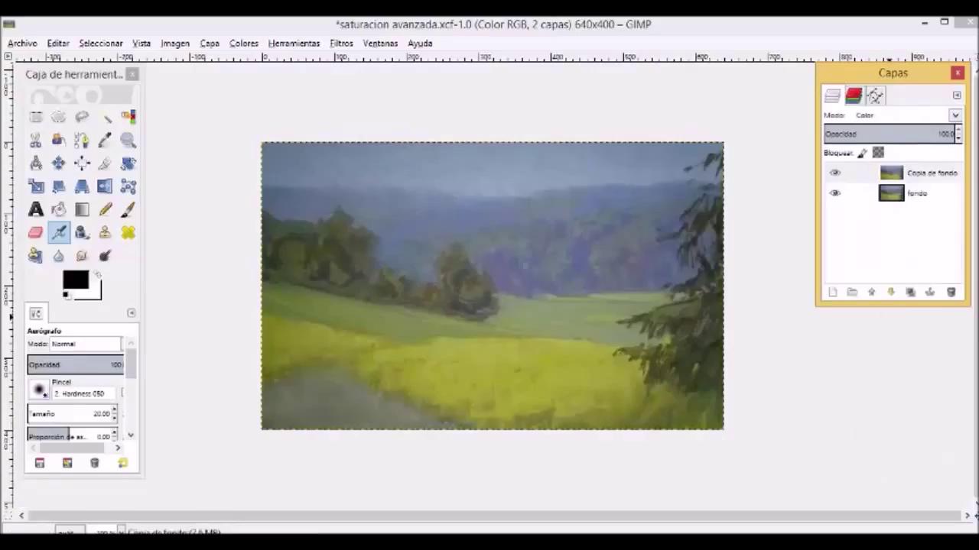
{"action": "key", "text": "Up"}
{"action": "key", "text": "Home"}
{"action": "key", "text": "space"}
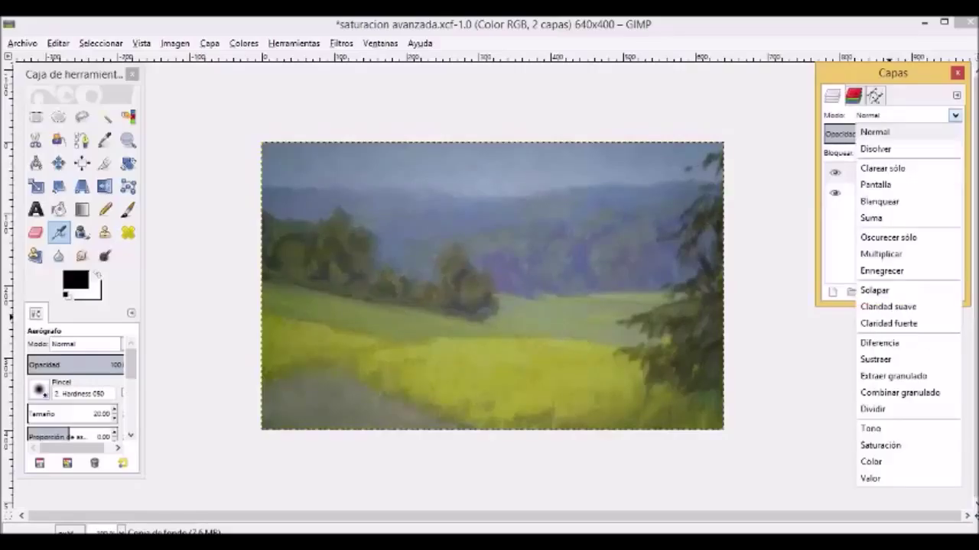
- Compare the Color and Saturación blend modes on the Copia de fondo layer and leave it set to Color
{"action": "left_click", "coordinate": [871, 460]}
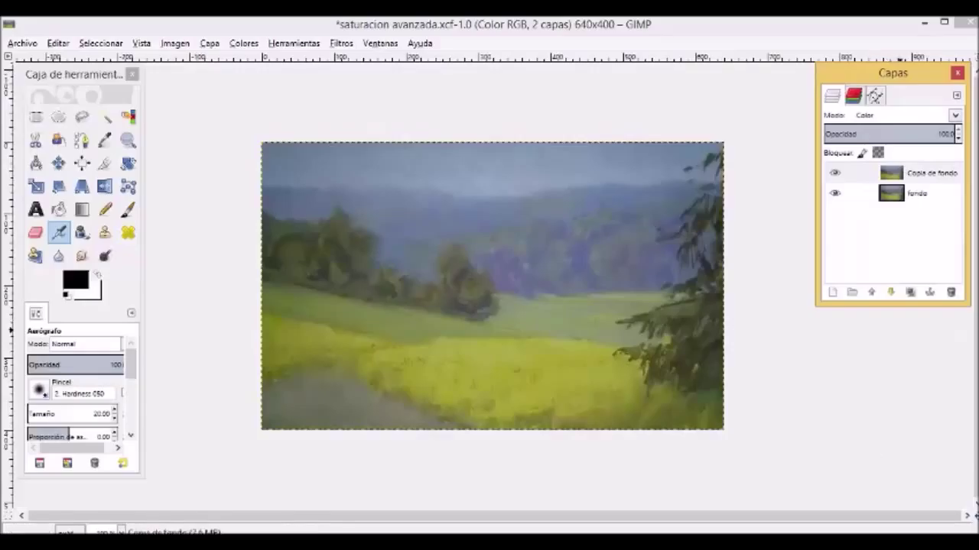
{"action": "key", "text": "space"}
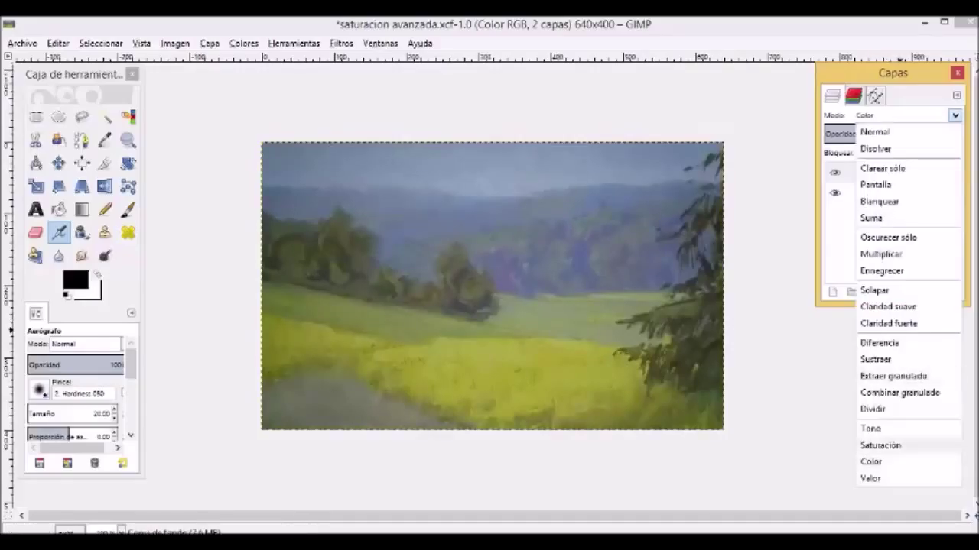
{"action": "left_click", "coordinate": [874, 445]}
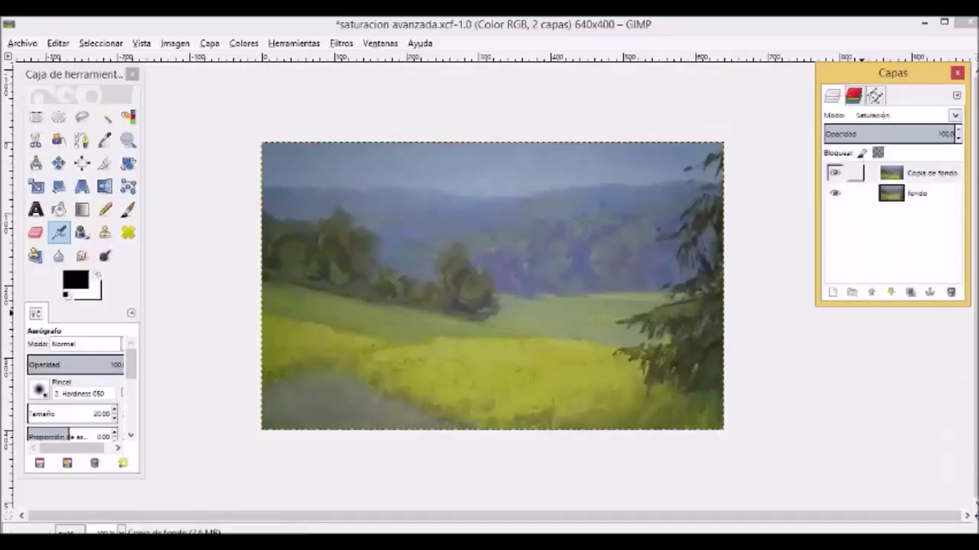
{"action": "left_click", "coordinate": [910, 173]}
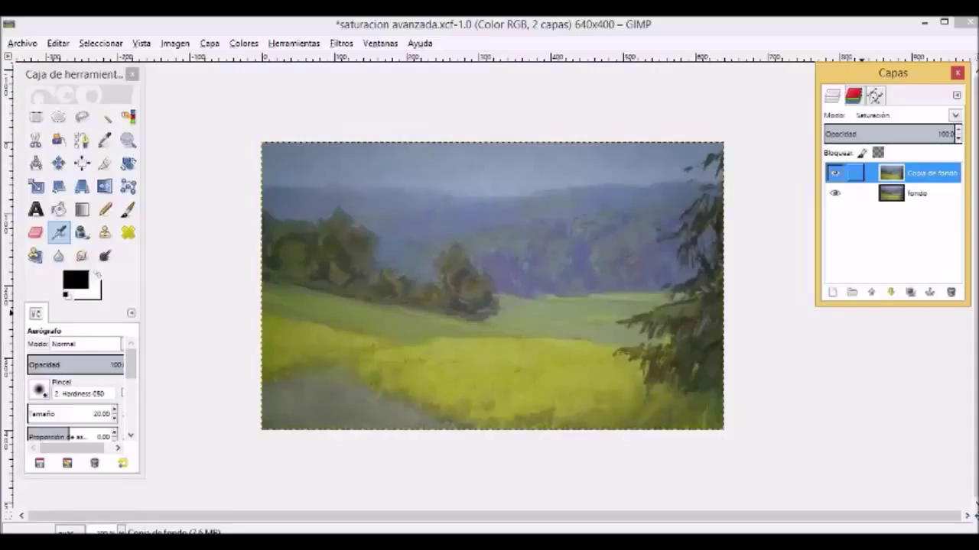
{"action": "key", "text": "ctrl+z"}
{"action": "key", "text": "ctrl+y"}
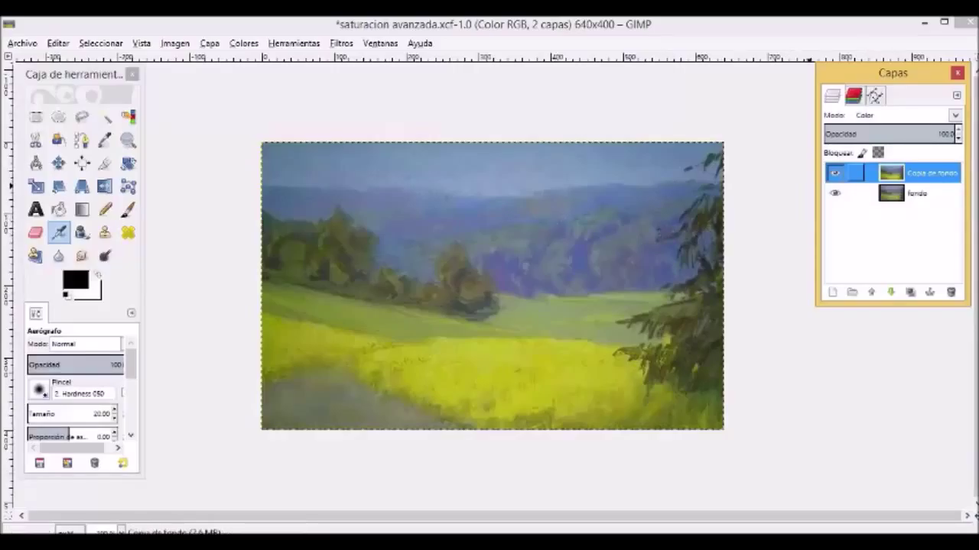
- Adjust the Copia de fondo layer with Hue-Saturation, trying saturation values of 100 and -16 and settling on 4
{"action": "left_click", "coordinate": [474, 191]}
{"action": "right_click", "coordinate": [474, 192]}
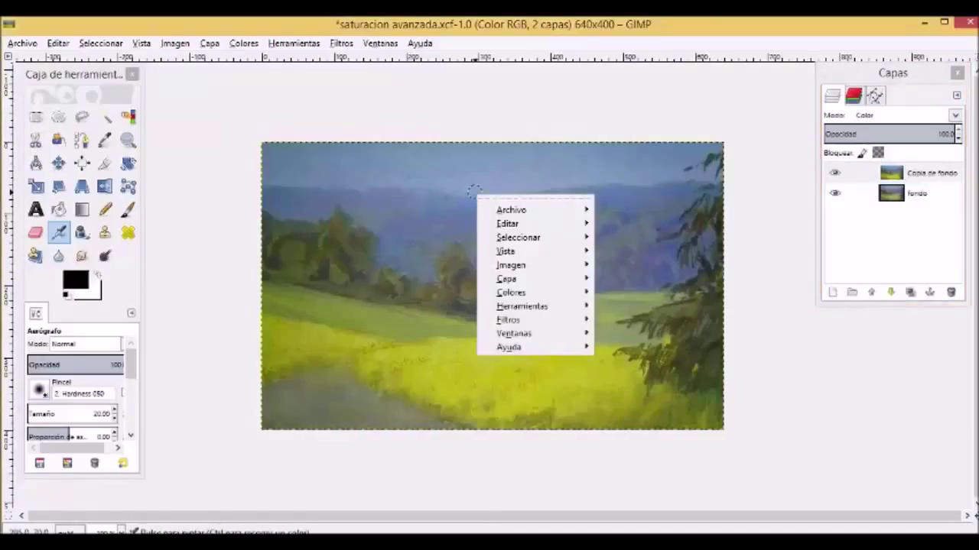
{"action": "mouse_move", "coordinate": [511, 293]}
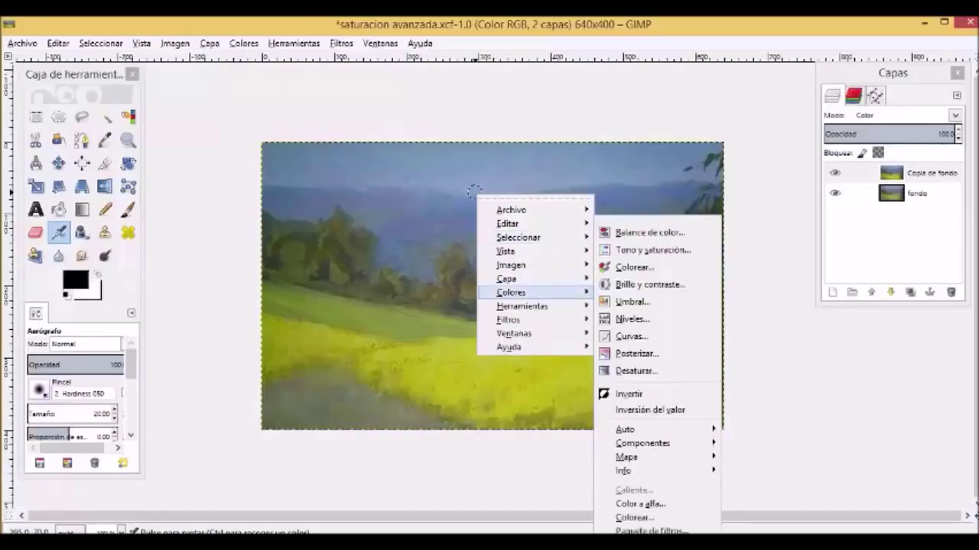
{"action": "left_click", "coordinate": [653, 250]}
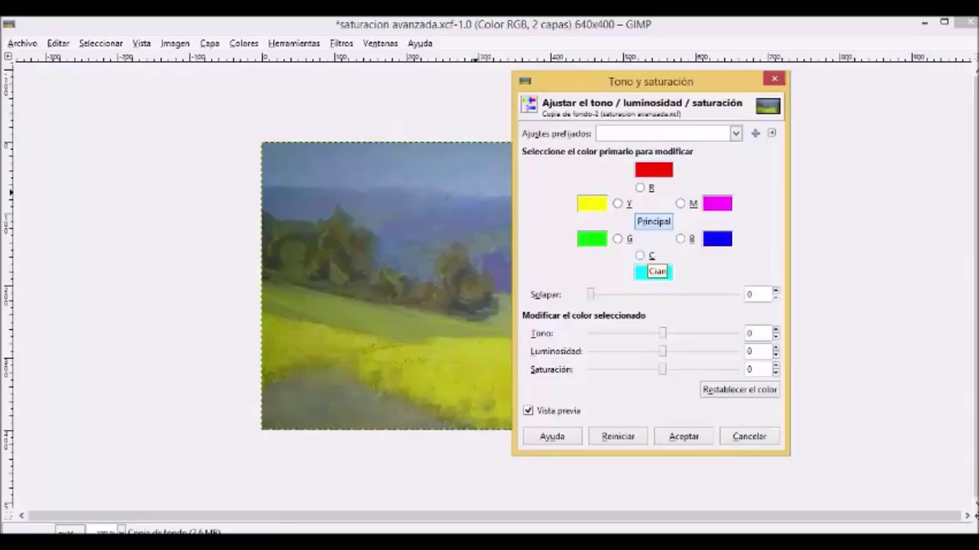
{"action": "left_click_drag", "start_coordinate": [662, 370], "coordinate": [740, 370]}
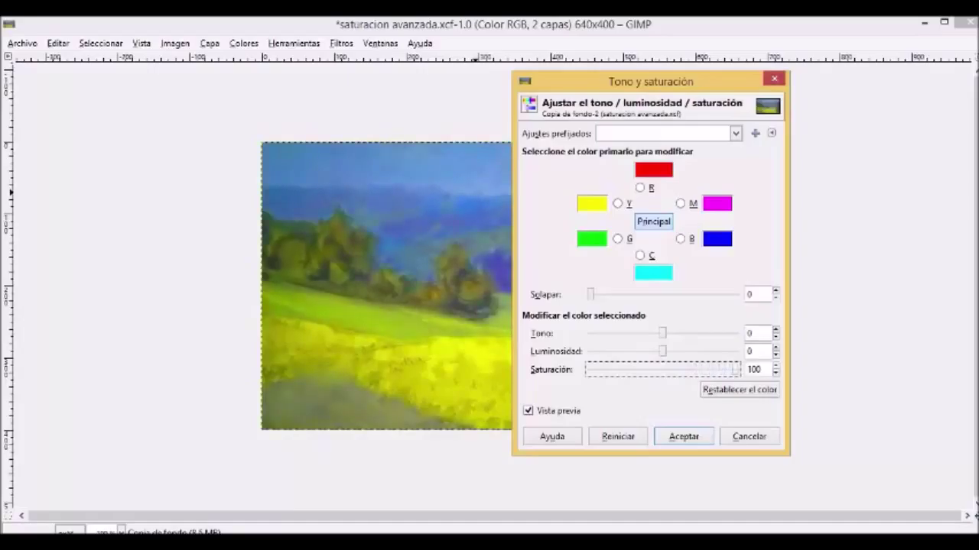
{"action": "left_click_drag", "start_coordinate": [581, 81], "coordinate": [778, 85]}
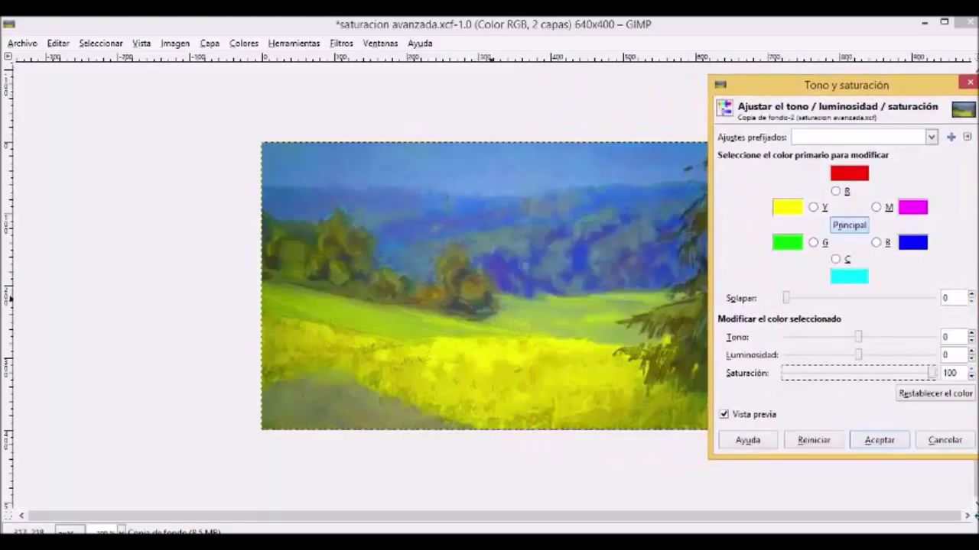
{"action": "left_click_drag", "start_coordinate": [932, 373], "coordinate": [847, 373]}
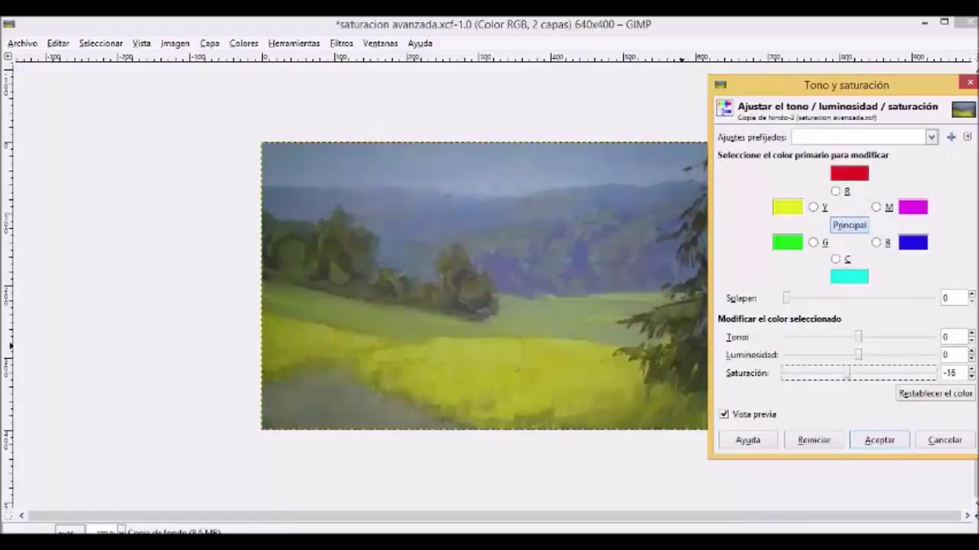
{"action": "left_click_drag", "start_coordinate": [847, 373], "coordinate": [862, 373]}
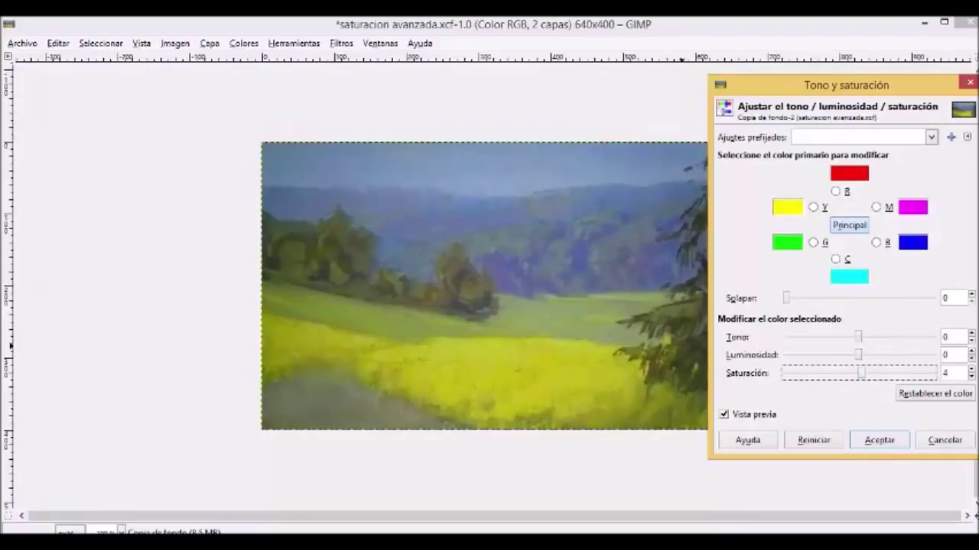
- Try a lightness of -10 with hues of -15 and -3, and reset the hue to 0
{"action": "left_click", "coordinate": [851, 355]}
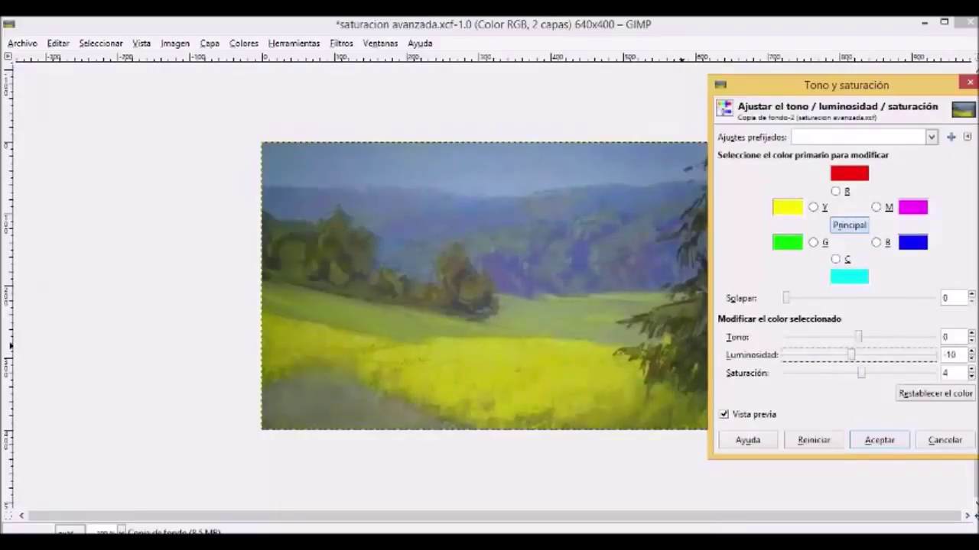
{"action": "left_click", "coordinate": [854, 337]}
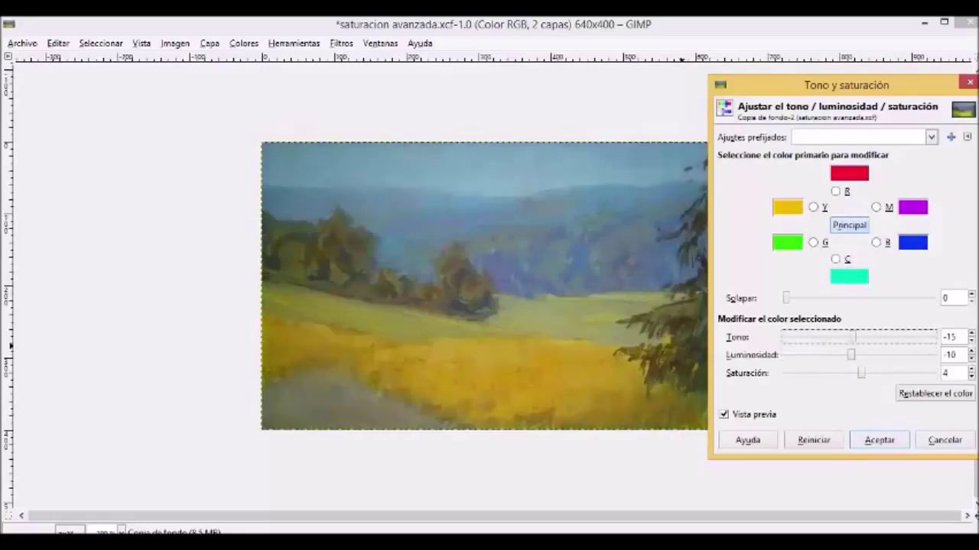
{"action": "left_click_drag", "start_coordinate": [853, 338], "coordinate": [857, 337]}
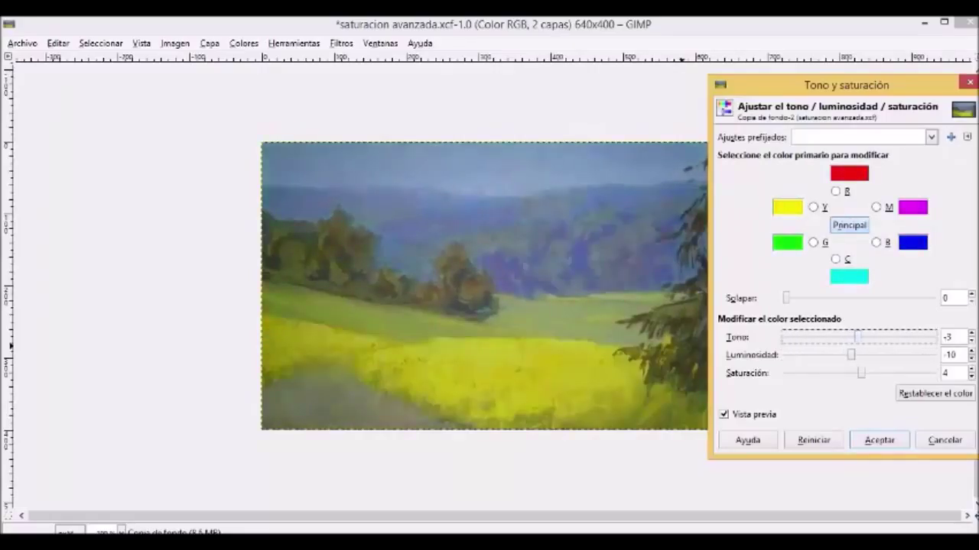
{"action": "left_click", "coordinate": [942, 338]}
{"action": "key", "text": "Delete"}
{"action": "key", "text": "Delete"}
{"action": "type", "text": "0"}
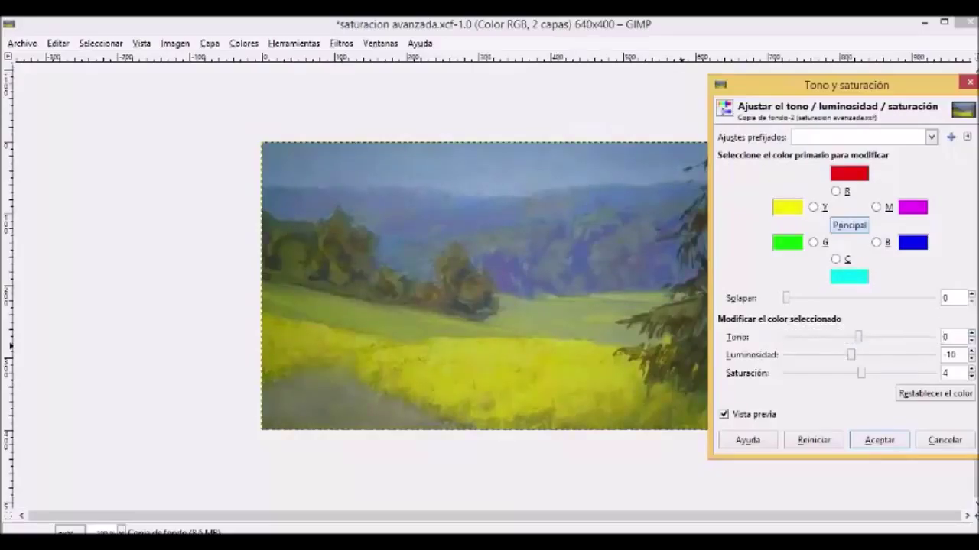
- Reset the lightness to 0 and apply the Hue-Saturation adjustment to the Copia de fondo layer
{"action": "left_click", "coordinate": [945, 355]}
{"action": "key", "text": "Up"}
{"action": "key", "text": "Up"}
{"action": "key", "text": "Up"}
{"action": "key", "text": "Up"}
{"action": "key", "text": "Up"}
{"action": "key", "text": "Up"}
{"action": "key", "text": "Up"}
{"action": "key", "text": "Up"}
{"action": "key", "text": "Up"}
{"action": "key", "text": "Up"}
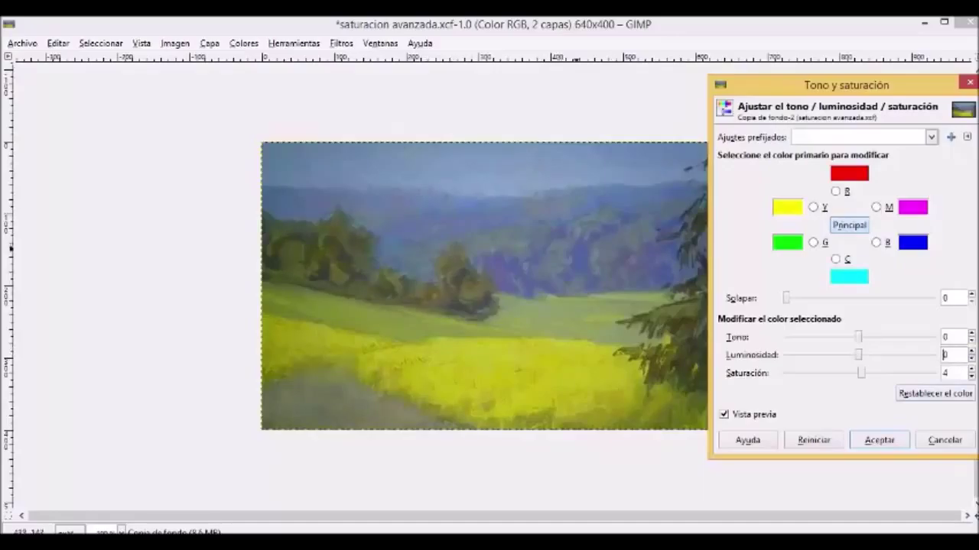
{"action": "left_click", "coordinate": [879, 441]}
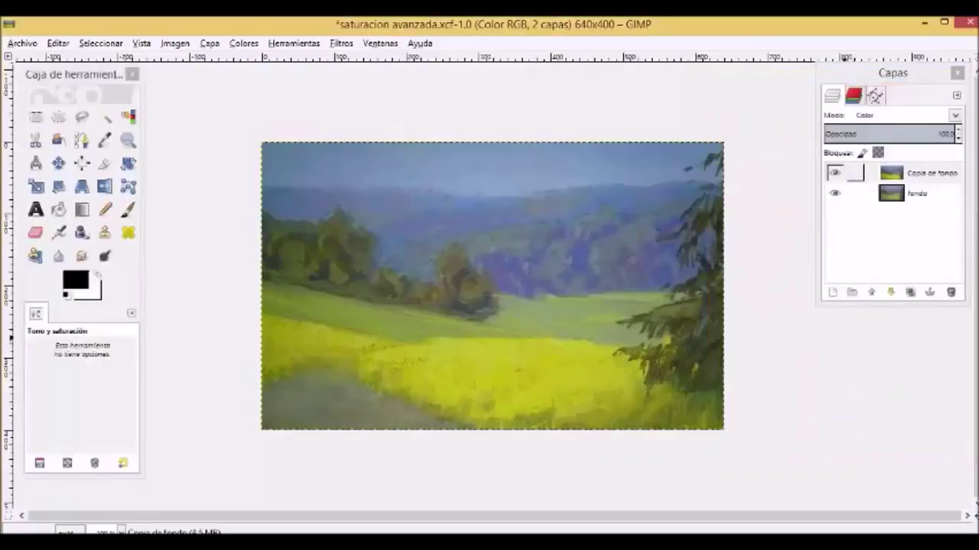
- Toggle the visibility of the Copia de fondo layer to compare the saturated landscape with the original
{"action": "left_click", "coordinate": [834, 173]}
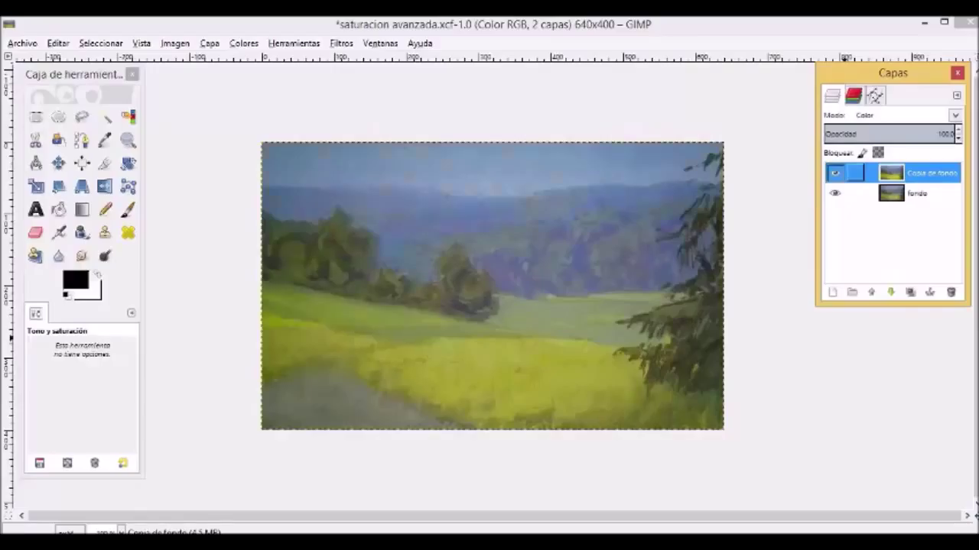
{"action": "left_click", "coordinate": [834, 173]}
{"action": "left_click", "coordinate": [834, 173]}
{"action": "left_click", "coordinate": [834, 173]}
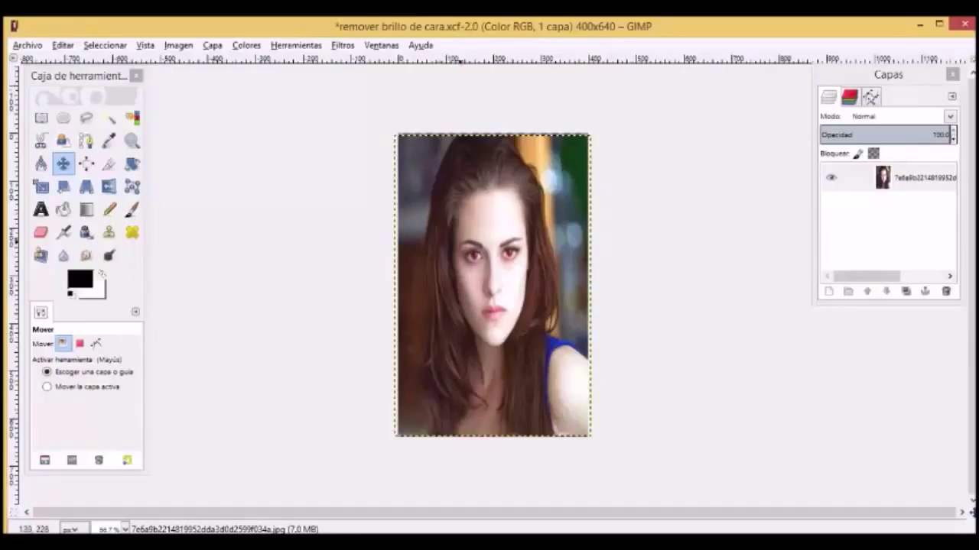
- Open Levels for the portrait image and raise the black input level of the Valor channel to 53
{"action": "right_click", "coordinate": [463, 271]}
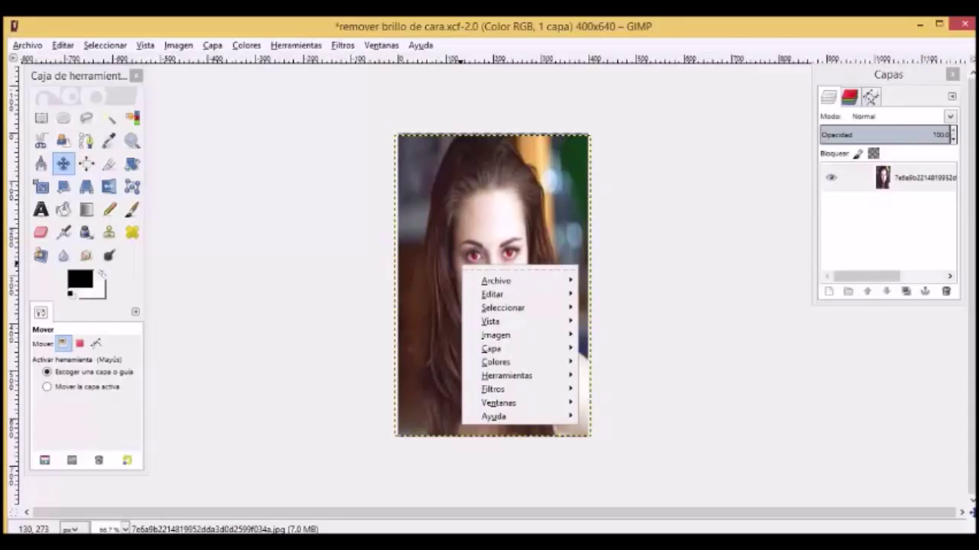
{"action": "mouse_move", "coordinate": [504, 362]}
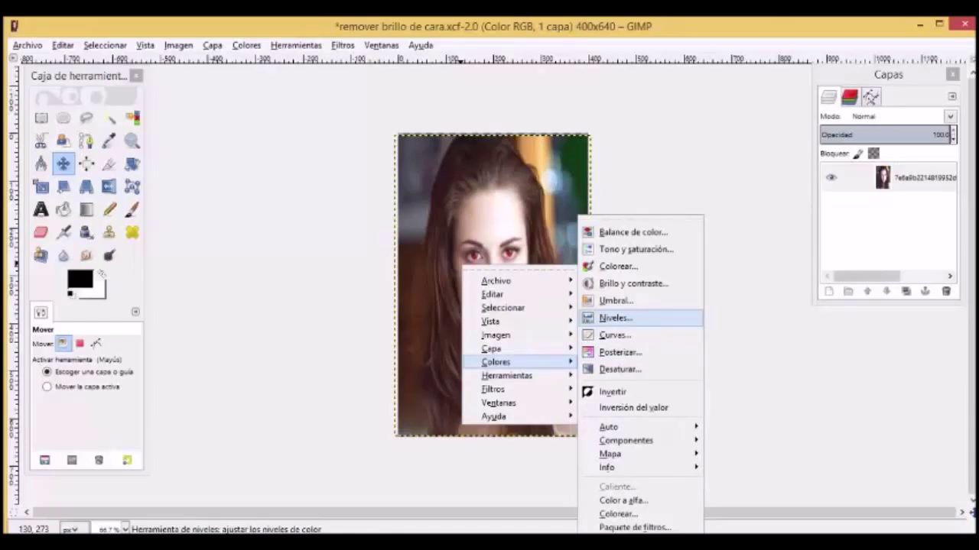
{"action": "left_click", "coordinate": [616, 317]}
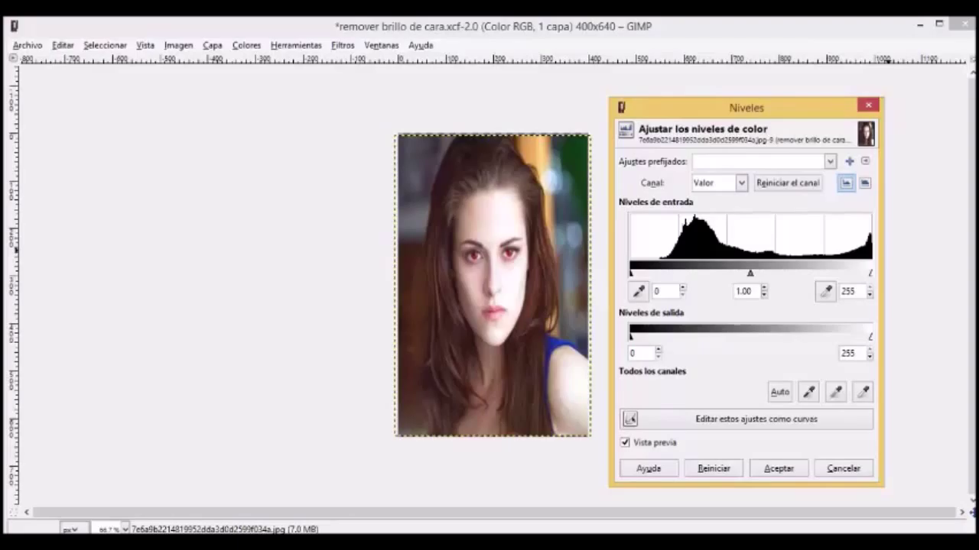
{"action": "left_click_drag", "start_coordinate": [631, 272], "coordinate": [670, 272]}
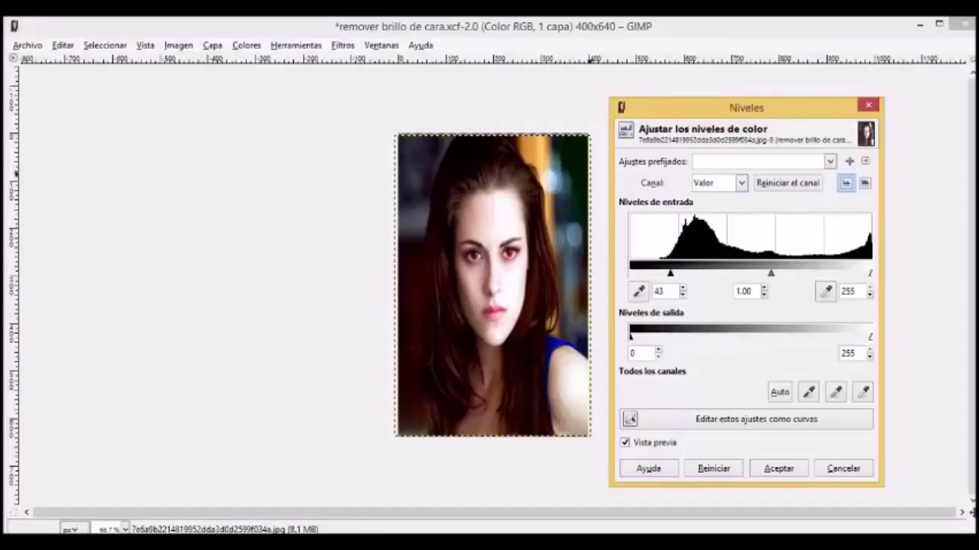
{"action": "mouse_move", "coordinate": [671, 272]}
{"action": "left_mouse_down"}
{"action": "mouse_move", "coordinate": [801, 273]}
{"action": "mouse_move", "coordinate": [650, 273]}
{"action": "mouse_move", "coordinate": [671, 272]}
{"action": "left_mouse_up"}
{"action": "mouse_move", "coordinate": [671, 272]}
{"action": "left_mouse_down"}
{"action": "mouse_move", "coordinate": [696, 273]}
{"action": "mouse_move", "coordinate": [679, 272]}
{"action": "left_mouse_up"}
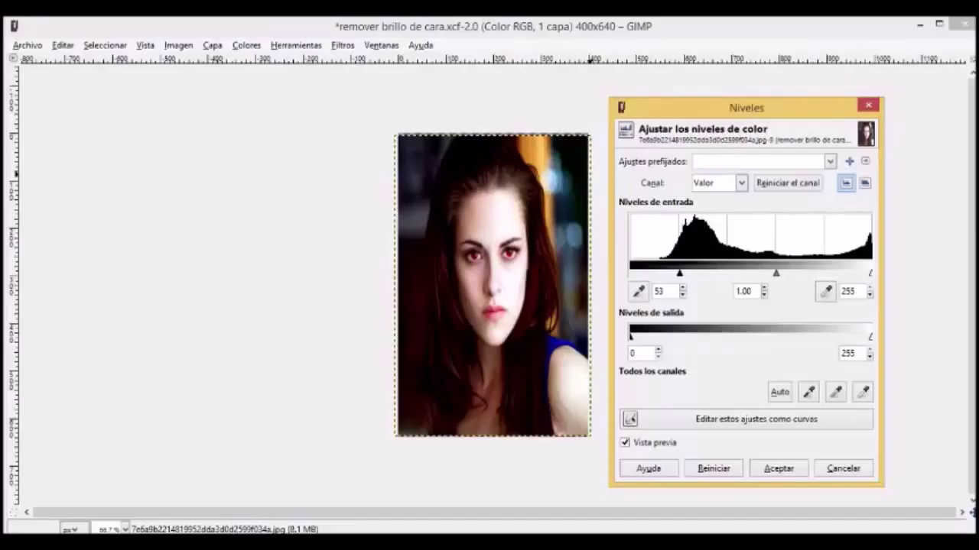
- Try a black output level of 50, return it to 0, and apply the Levels adjustment to the portrait
{"action": "left_click_drag", "start_coordinate": [631, 337], "coordinate": [663, 336]}
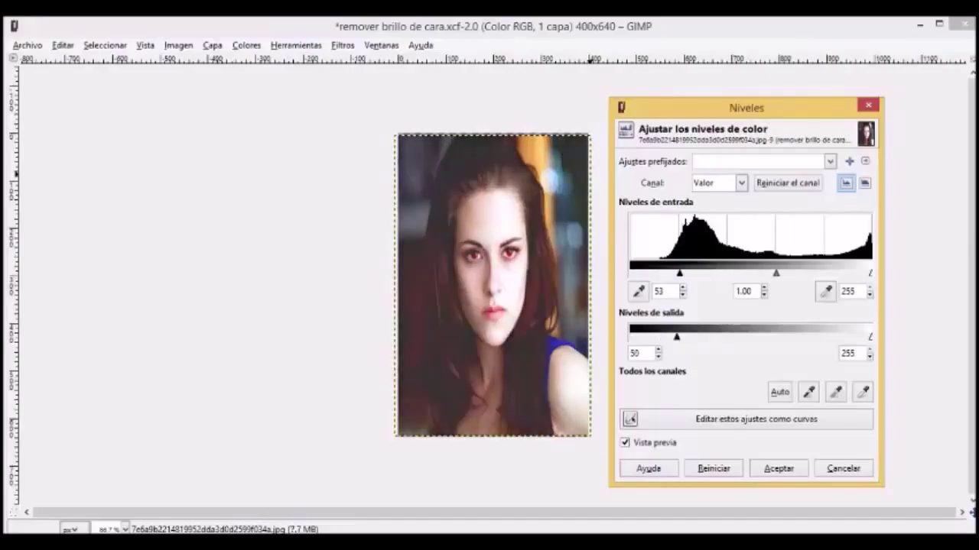
{"action": "left_click_drag", "start_coordinate": [662, 336], "coordinate": [630, 337]}
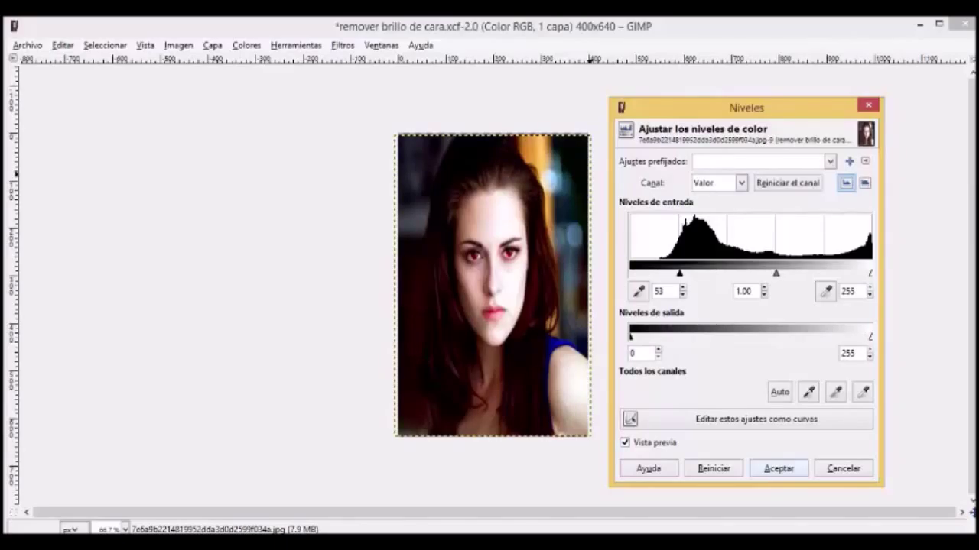
{"action": "left_click", "coordinate": [779, 469]}
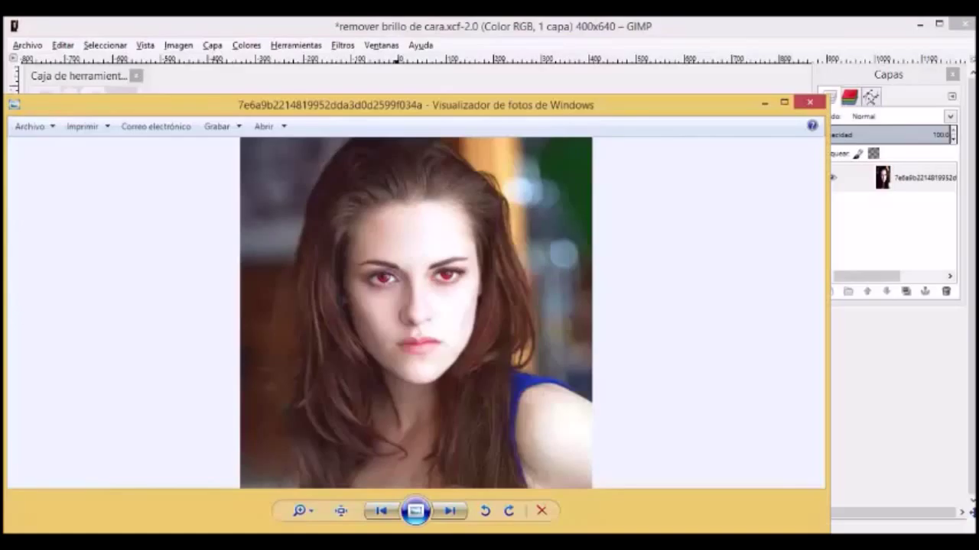
- Narrow the Windows photo viewer window so the original portrait can be compared side by side with the edited one
{"action": "left_click_drag", "start_coordinate": [829, 306], "coordinate": [304, 305]}
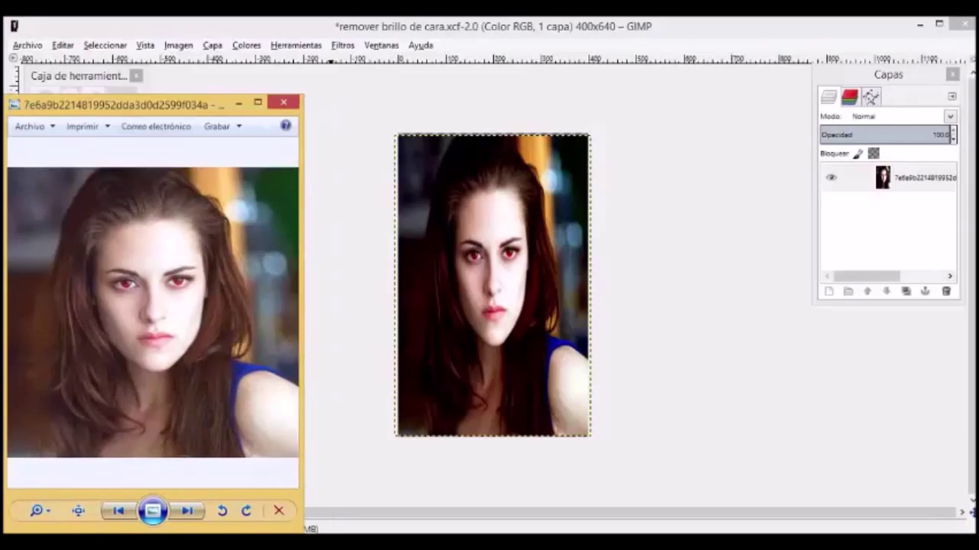
- Move the original photo's viewer window aside, switch back to the edited portrait in GIMP, and open the Levels adjustment
{"action": "left_click_drag", "start_coordinate": [153, 104], "coordinate": [227, 70]}
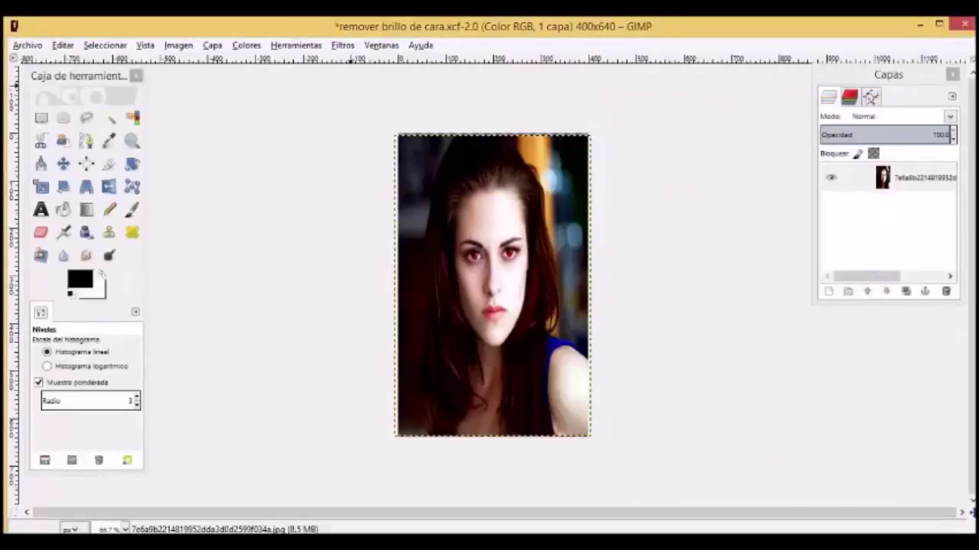
{"action": "key", "text": "alt+c"}
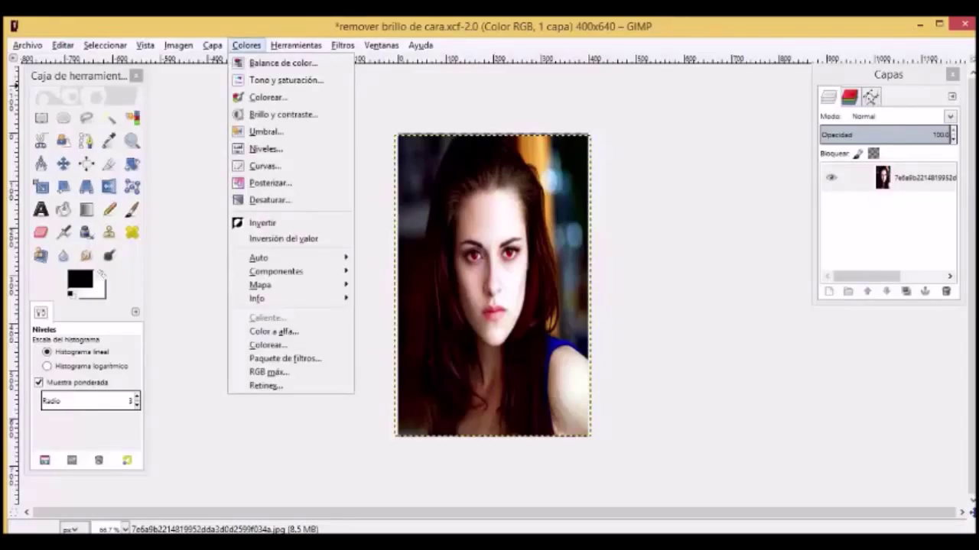
{"action": "key", "text": "Down"}
{"action": "key", "text": "Down"}
{"action": "key", "text": "Down"}
{"action": "key", "text": "Down"}
{"action": "key", "text": "Down"}
{"action": "key", "text": "Down"}
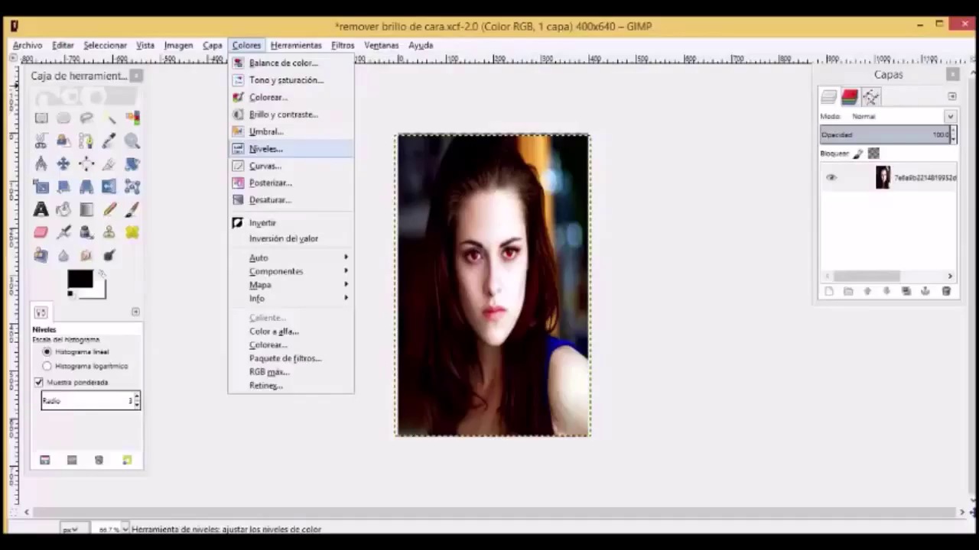
{"action": "key", "text": "Return"}
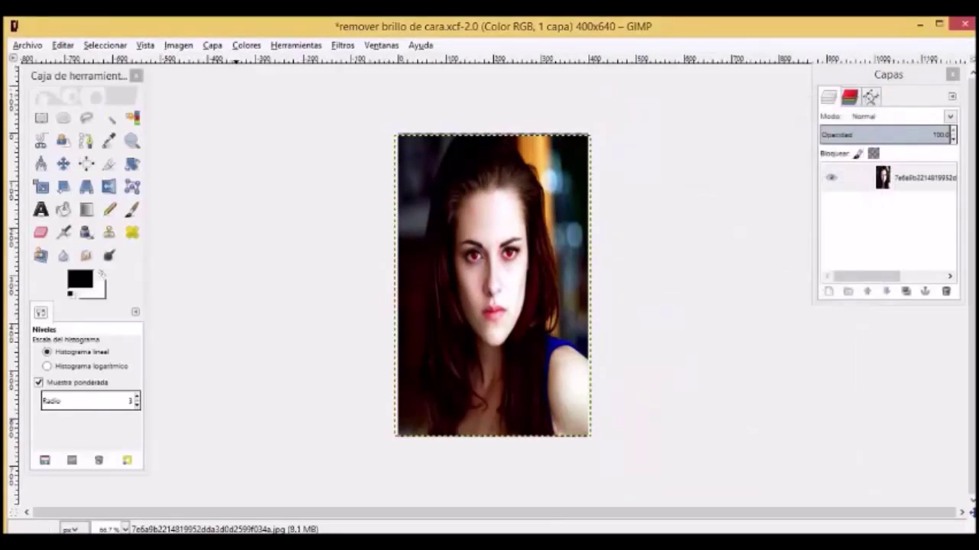
- Try a brightness of -2 and a contrast of -3 on the portrait, and dismiss the Brightness-Contrast adjustment
{"action": "left_click", "coordinate": [246, 45]}
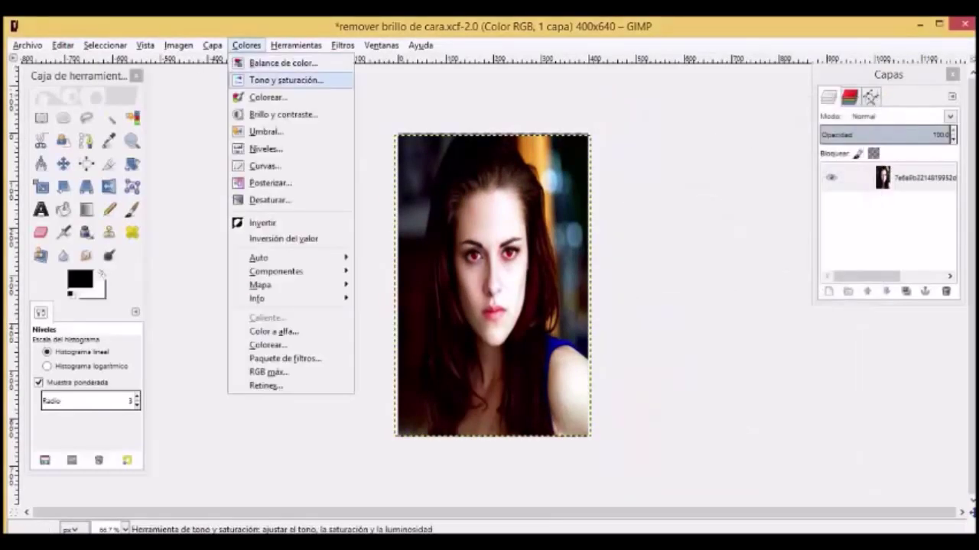
{"action": "left_click", "coordinate": [277, 114]}
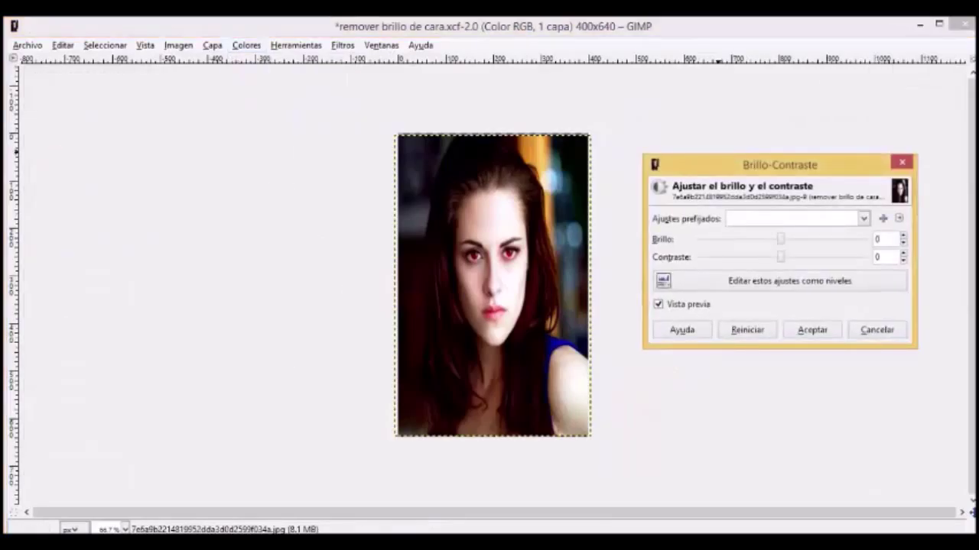
{"action": "mouse_move", "coordinate": [780, 240]}
{"action": "left_mouse_down"}
{"action": "mouse_move", "coordinate": [813, 240]}
{"action": "mouse_move", "coordinate": [765, 239]}
{"action": "mouse_move", "coordinate": [779, 239]}
{"action": "mouse_move", "coordinate": [751, 257]}
{"action": "mouse_move", "coordinate": [790, 257]}
{"action": "mouse_move", "coordinate": [779, 257]}
{"action": "left_mouse_up"}
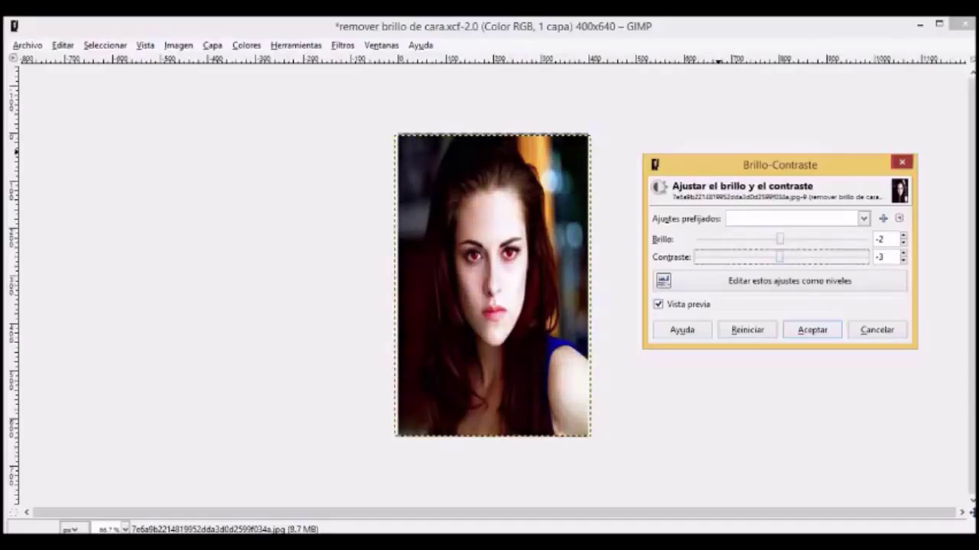
{"action": "left_click", "coordinate": [902, 162]}
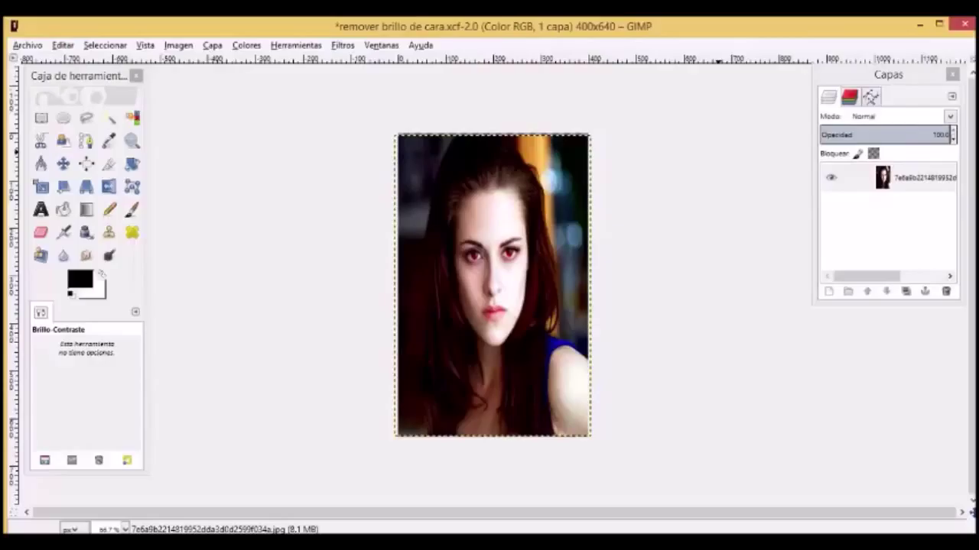
- Open the Levels adjustment for the portrait from the color commands
{"action": "right_click", "coordinate": [440, 238]}
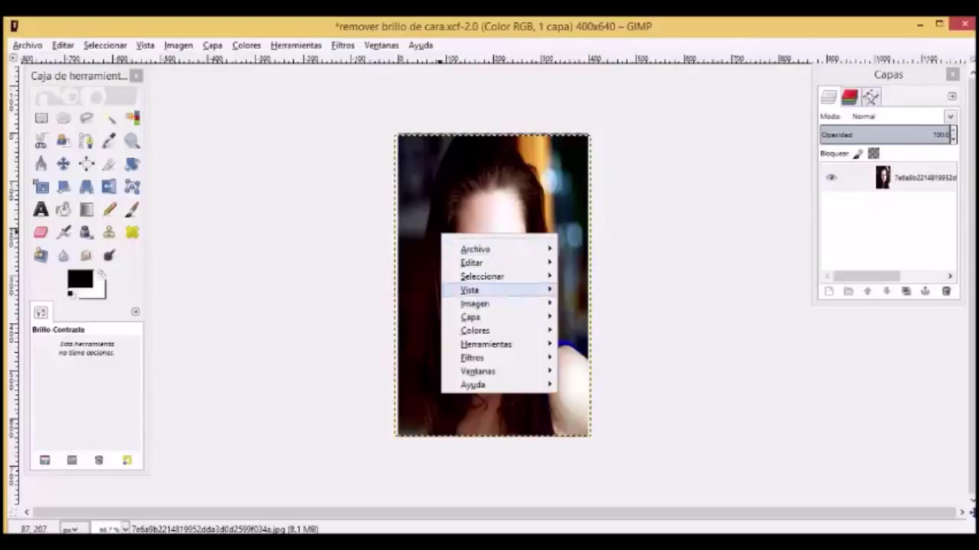
{"action": "mouse_move", "coordinate": [489, 330]}
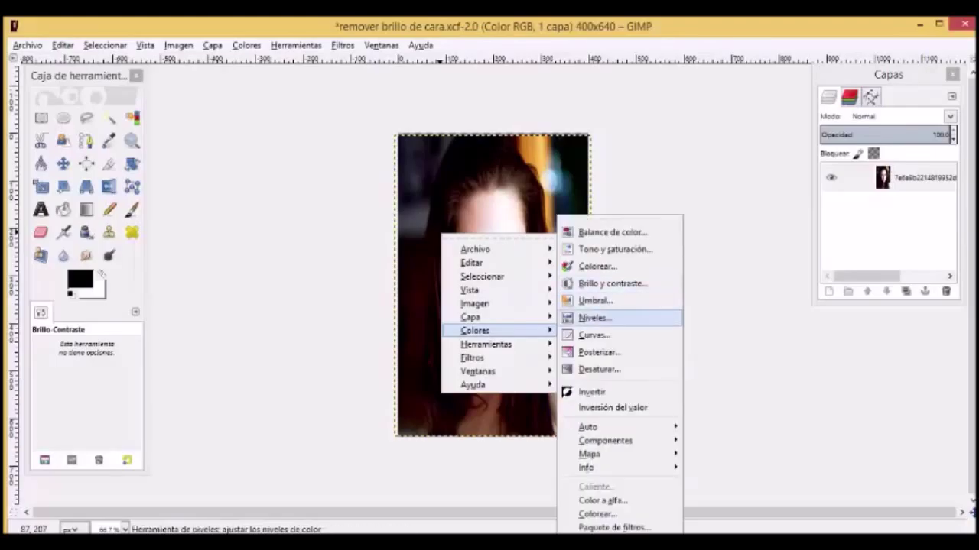
{"action": "left_click", "coordinate": [595, 317]}
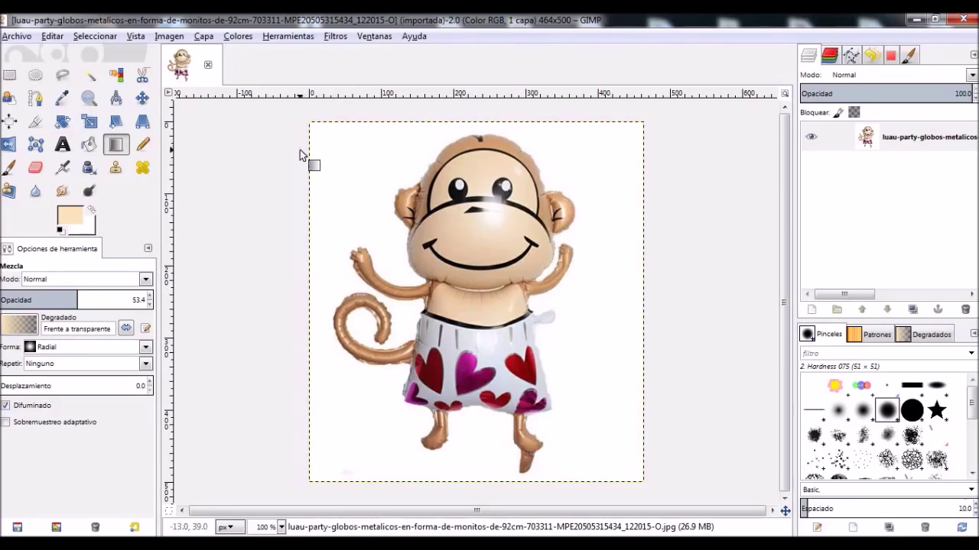
- Apply Levels to the monkey balloon image with the Valor channel's black input level raised to about 90
{"action": "left_click", "coordinate": [242, 36]}
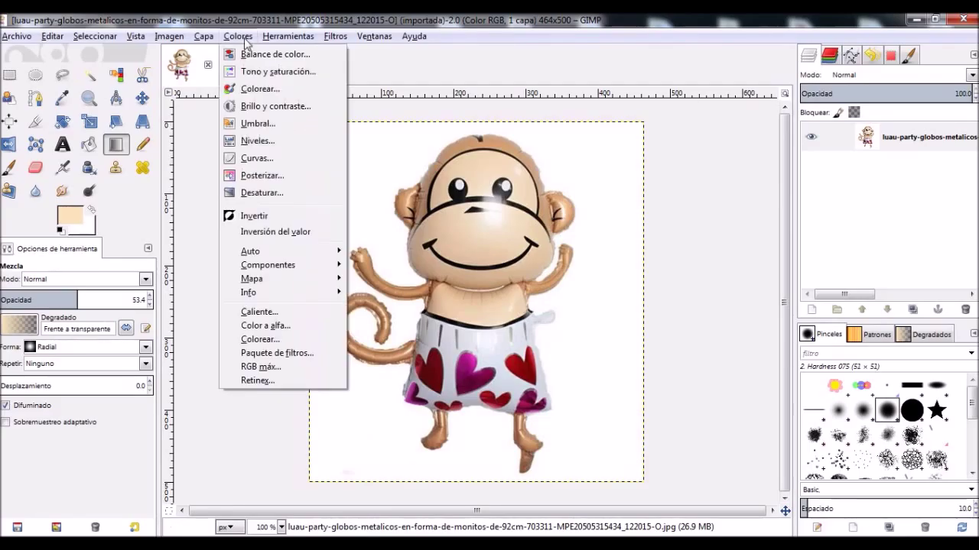
{"action": "left_click", "coordinate": [263, 142]}
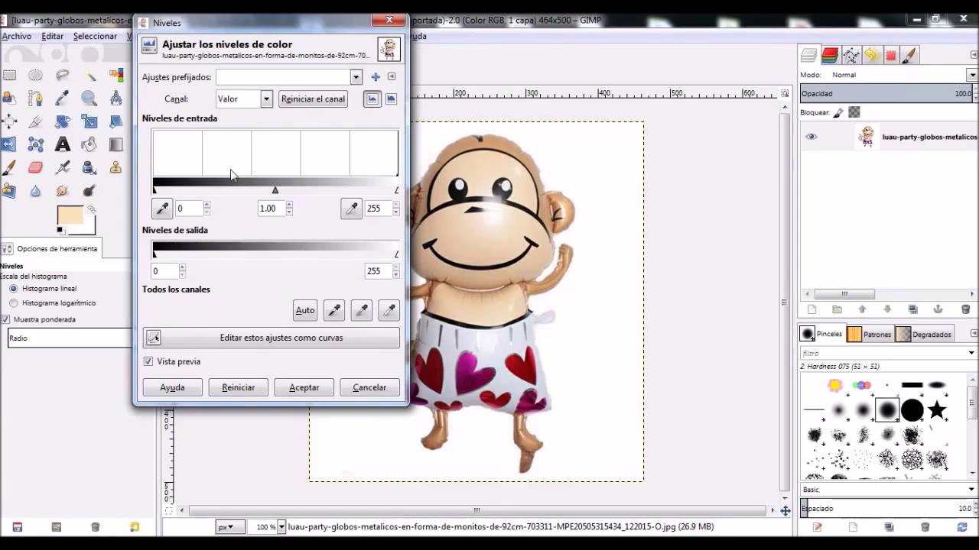
{"action": "left_click_drag", "start_coordinate": [258, 22], "coordinate": [187, 43]}
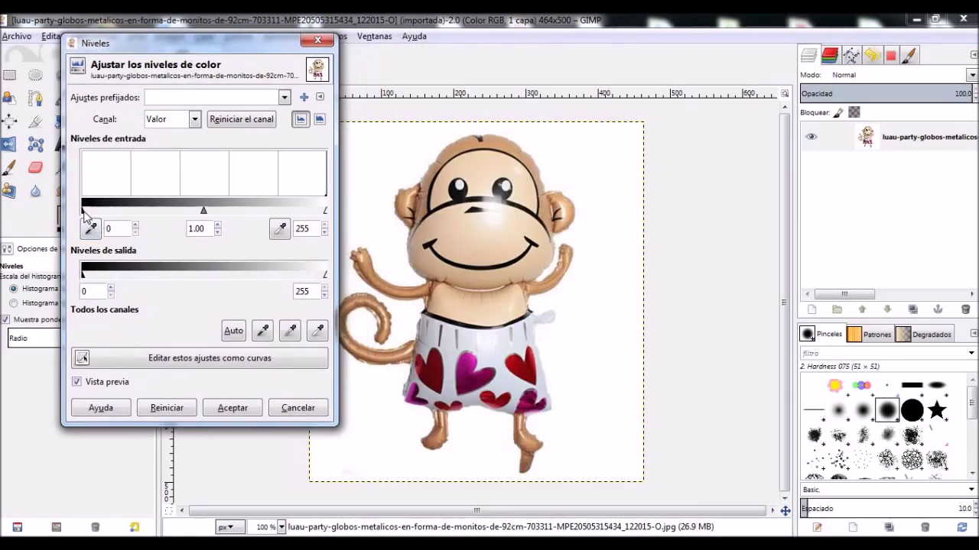
{"action": "left_click_drag", "start_coordinate": [83, 212], "coordinate": [147, 208]}
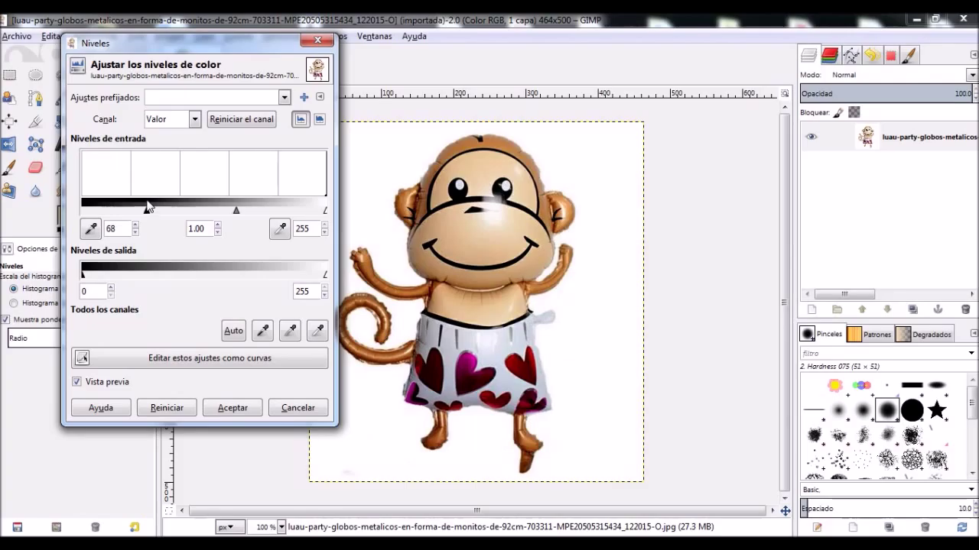
{"action": "mouse_move", "coordinate": [158, 217]}
{"action": "left_mouse_down"}
{"action": "mouse_move", "coordinate": [314, 203]}
{"action": "mouse_move", "coordinate": [175, 210]}
{"action": "left_mouse_up"}
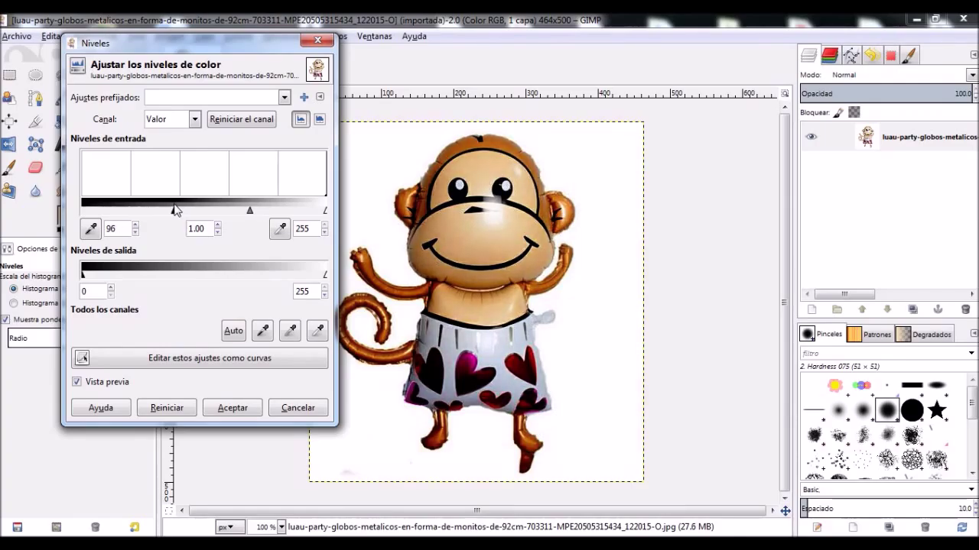
{"action": "left_click_drag", "start_coordinate": [175, 210], "coordinate": [169, 209]}
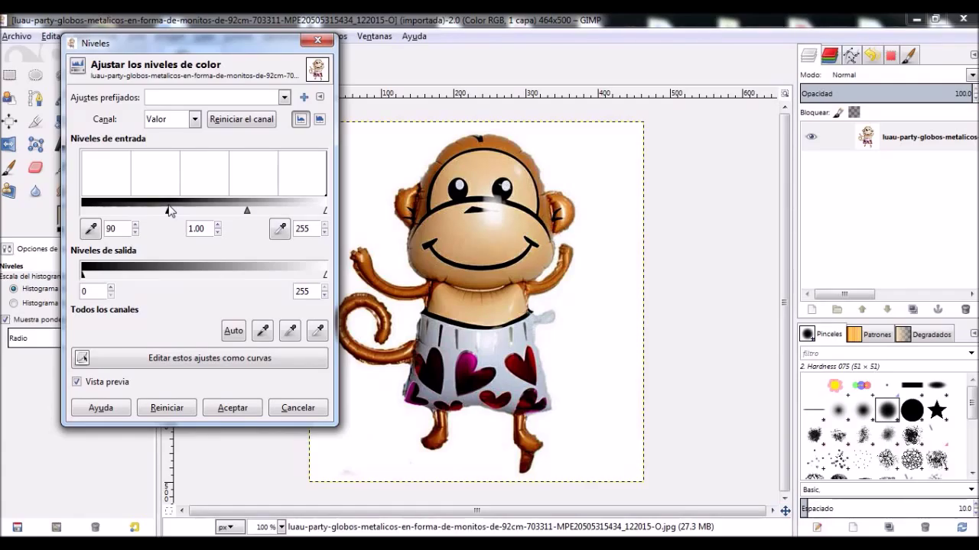
{"action": "left_click_drag", "start_coordinate": [169, 210], "coordinate": [166, 210]}
{"action": "left_click", "coordinate": [231, 410]}
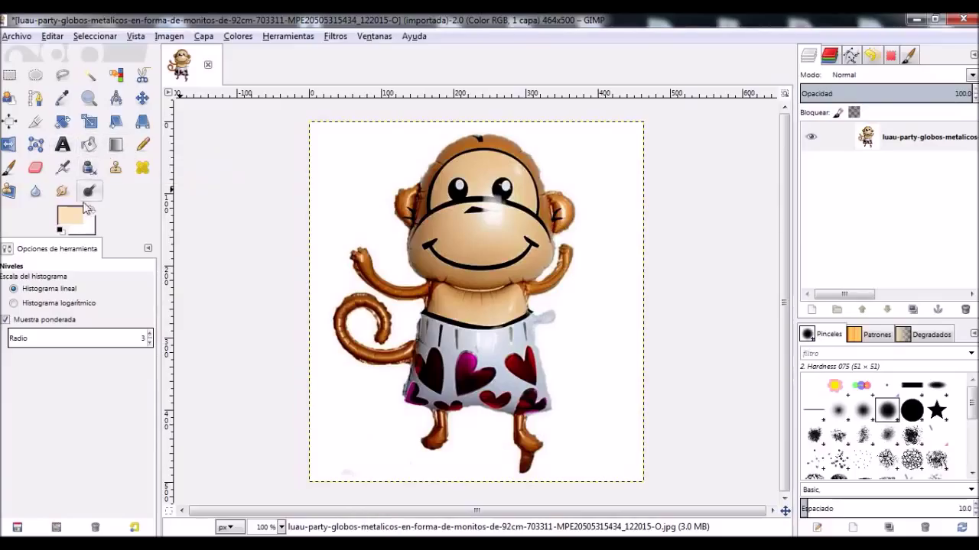
- Set up the Blend tool with 53.0 opacity, the Frente a transparente gradient and the Radial shape
{"action": "left_click", "coordinate": [117, 145]}
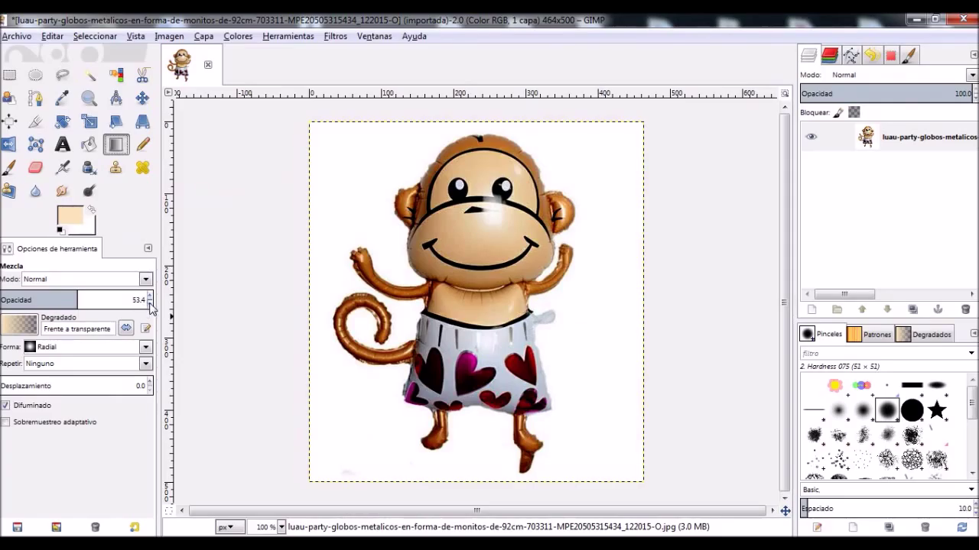
{"action": "left_click", "coordinate": [82, 308]}
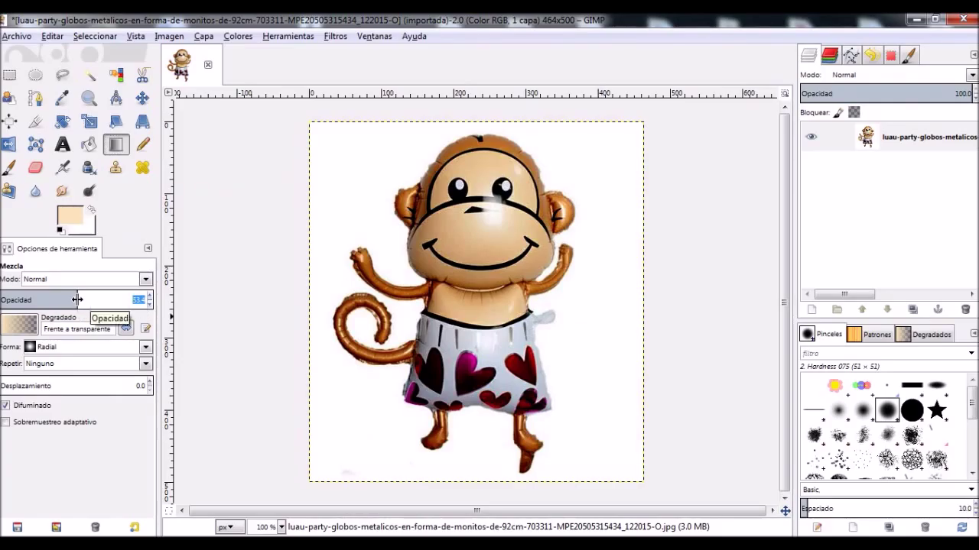
{"action": "left_click_drag", "start_coordinate": [78, 298], "coordinate": [72, 299]}
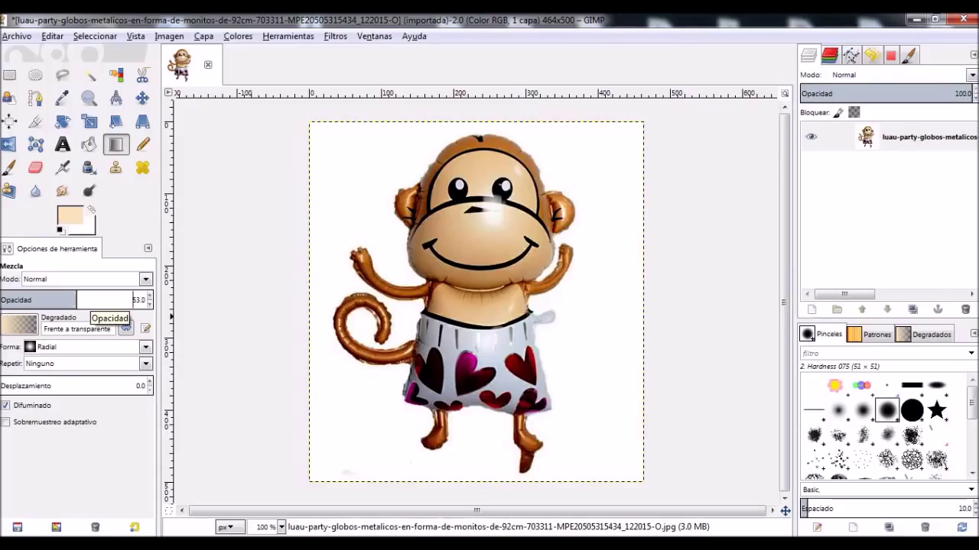
{"action": "left_click", "coordinate": [20, 325]}
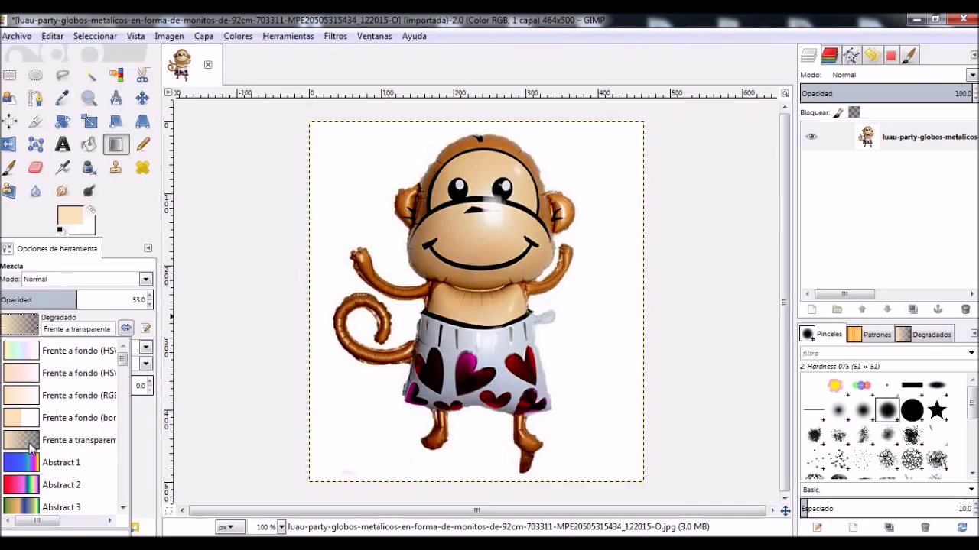
{"action": "left_click", "coordinate": [209, 334]}
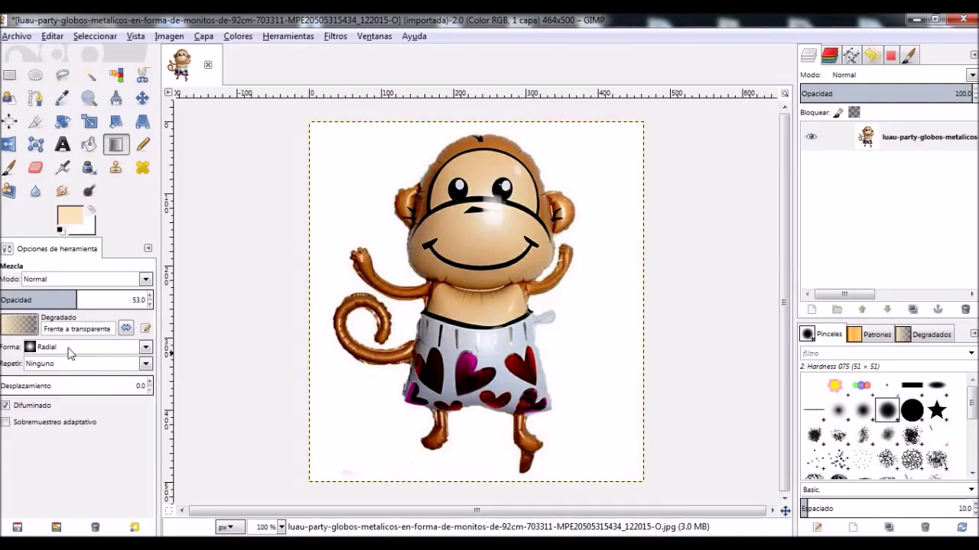
{"action": "left_click", "coordinate": [145, 348]}
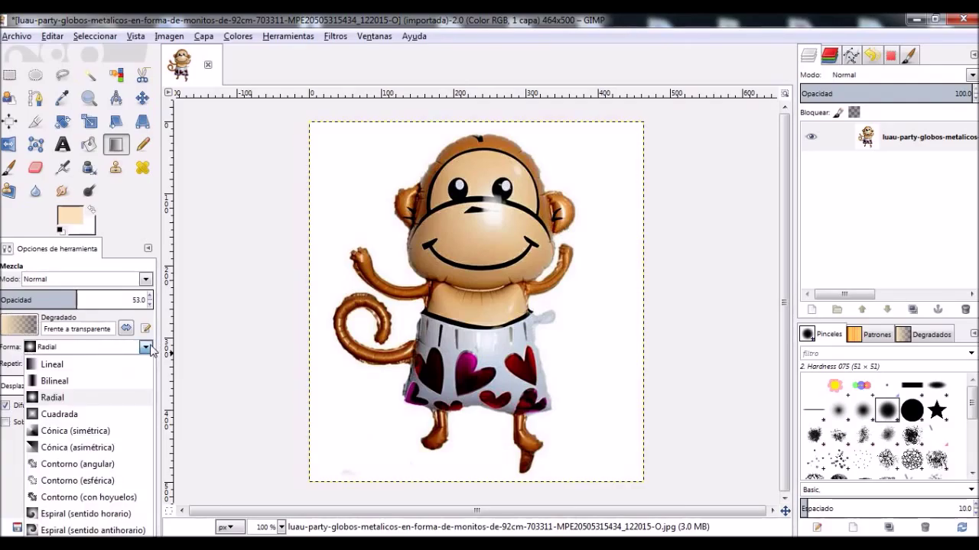
{"action": "left_click", "coordinate": [52, 398]}
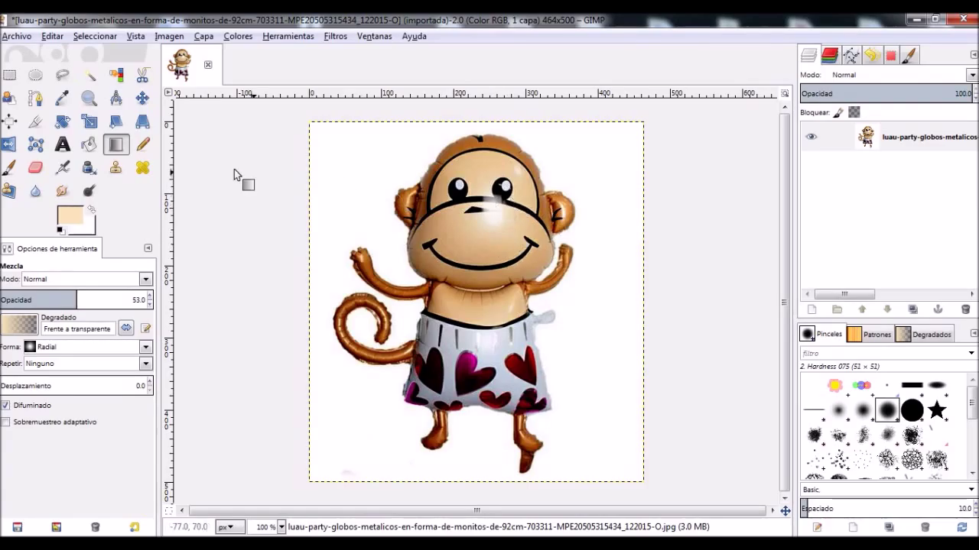
- Blend a short radial gradient over the small white shine on the monkey's forehead at 400 % zoom
{"action": "left_click", "coordinate": [94, 107]}
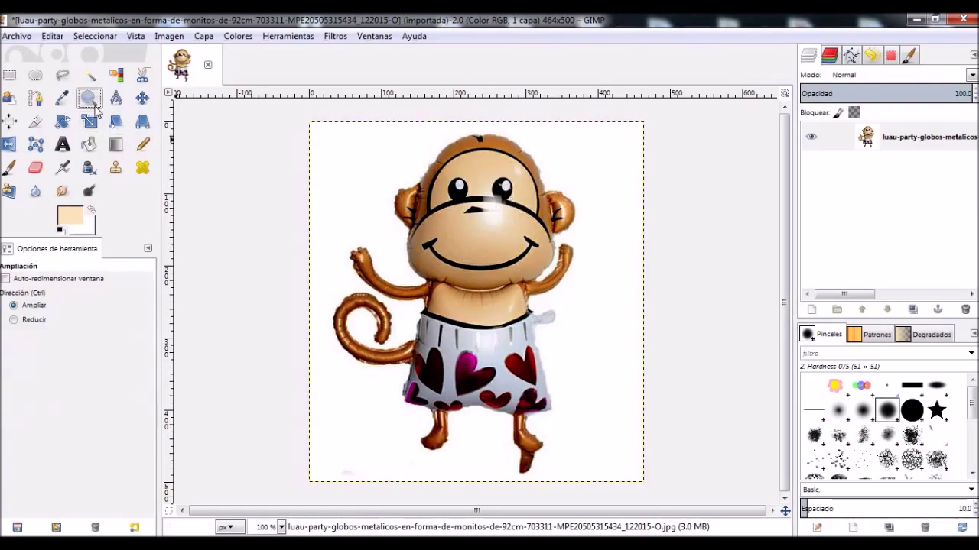
{"action": "left_click", "coordinate": [516, 229]}
{"action": "left_click", "coordinate": [515, 223]}
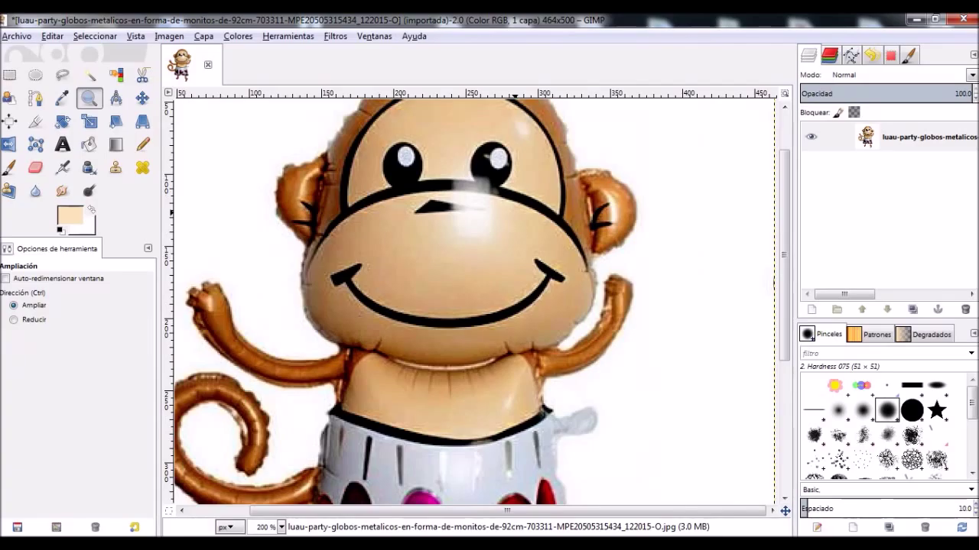
{"action": "left_click", "coordinate": [496, 193]}
{"action": "scroll", "coordinate": [777, 218], "scroll_direction": "up", "scroll_amount": 2}
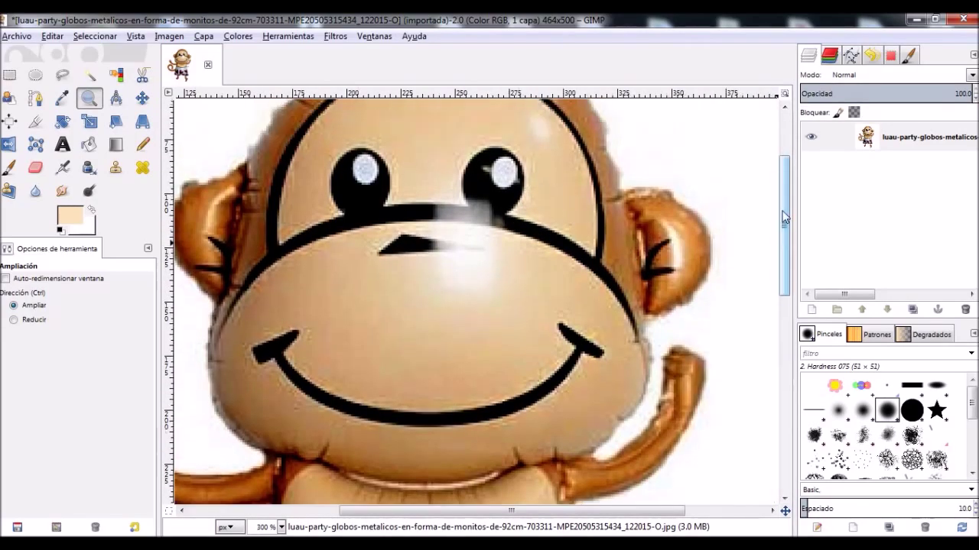
{"action": "left_click", "coordinate": [494, 232]}
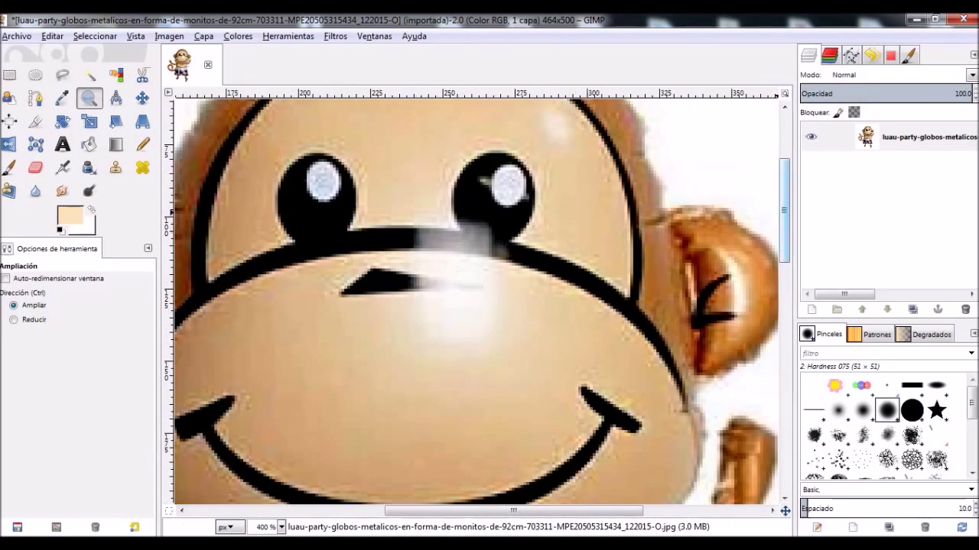
{"action": "scroll", "coordinate": [780, 218], "scroll_direction": "up", "scroll_amount": 2}
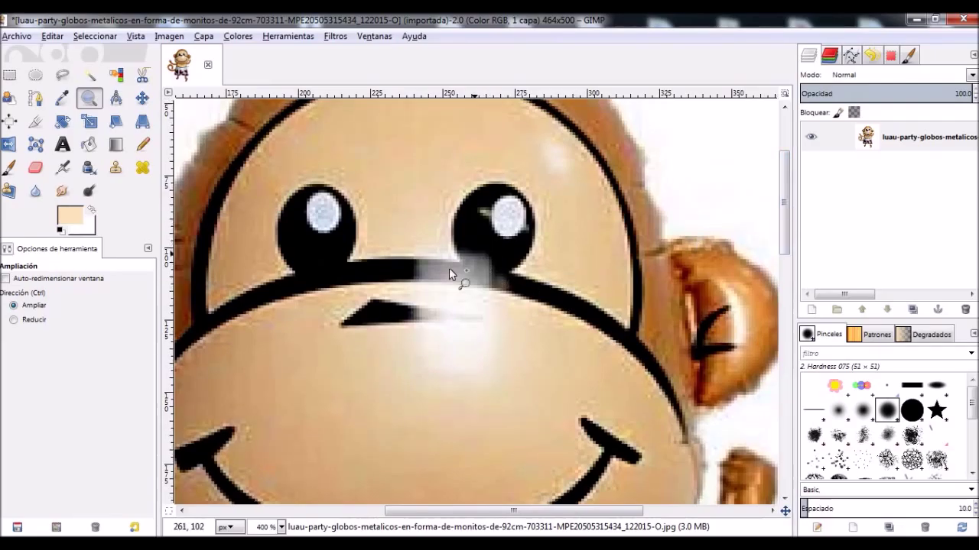
{"action": "left_click", "coordinate": [116, 147]}
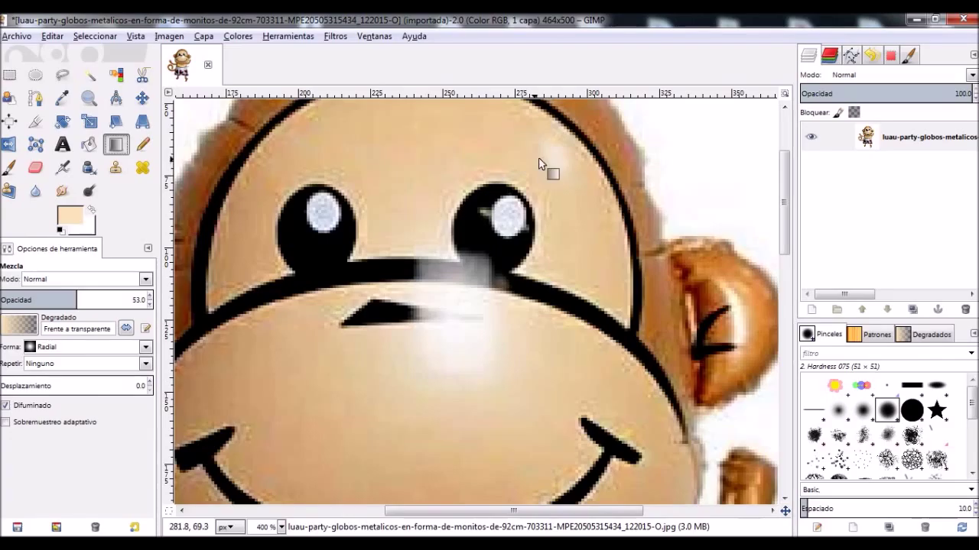
{"action": "left_click_drag", "start_coordinate": [545, 145], "coordinate": [563, 170]}
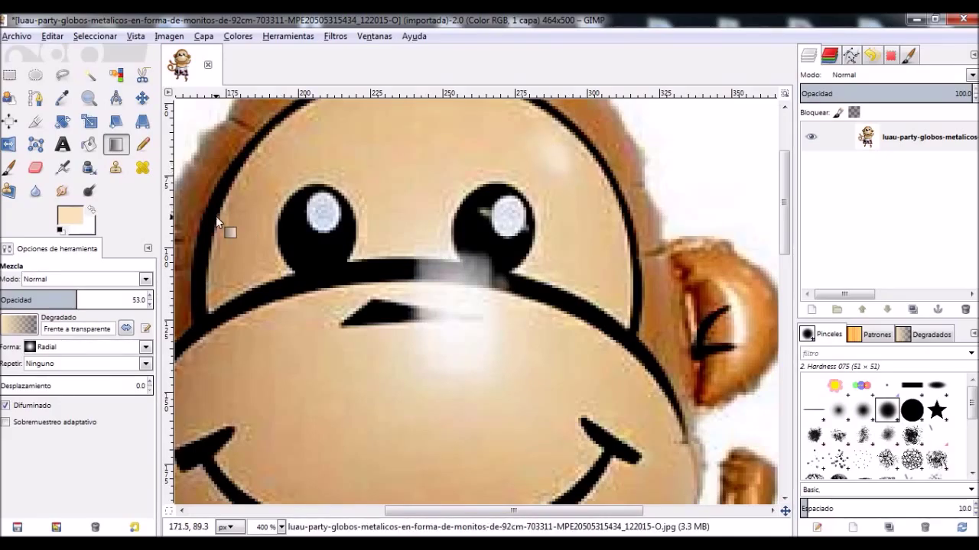
- Check the foreground color and blend a radial gradient over the white shine on the monkey's muzzle
{"action": "left_click", "coordinate": [75, 222]}
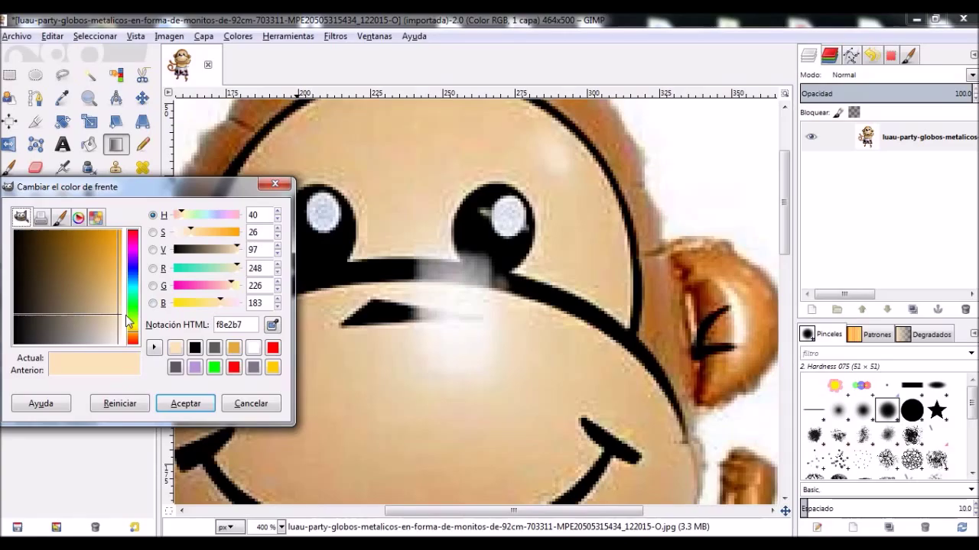
{"action": "left_click", "coordinate": [273, 183]}
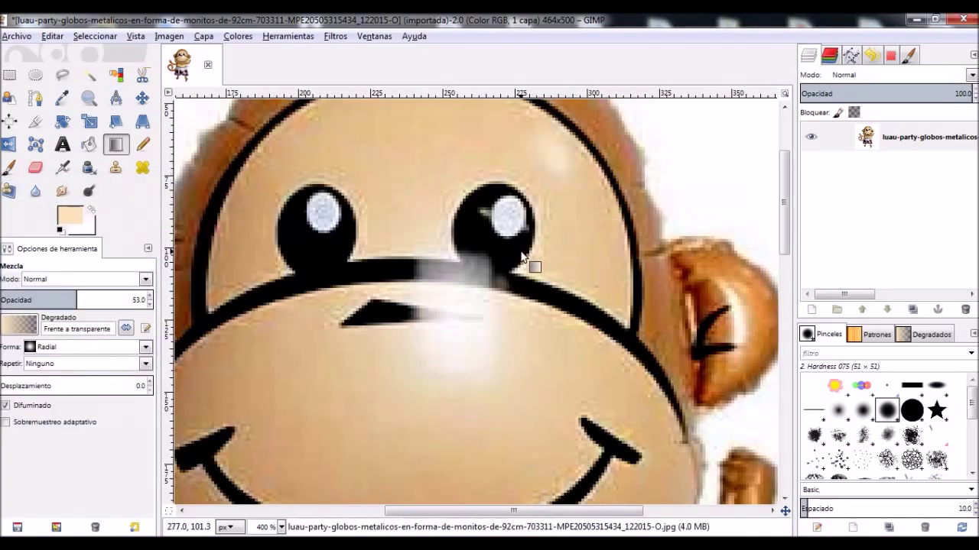
{"action": "mouse_move", "coordinate": [451, 351]}
{"action": "left_mouse_down"}
{"action": "mouse_move", "coordinate": [497, 354]}
{"action": "mouse_move", "coordinate": [441, 342]}
{"action": "mouse_move", "coordinate": [504, 346]}
{"action": "left_mouse_up"}
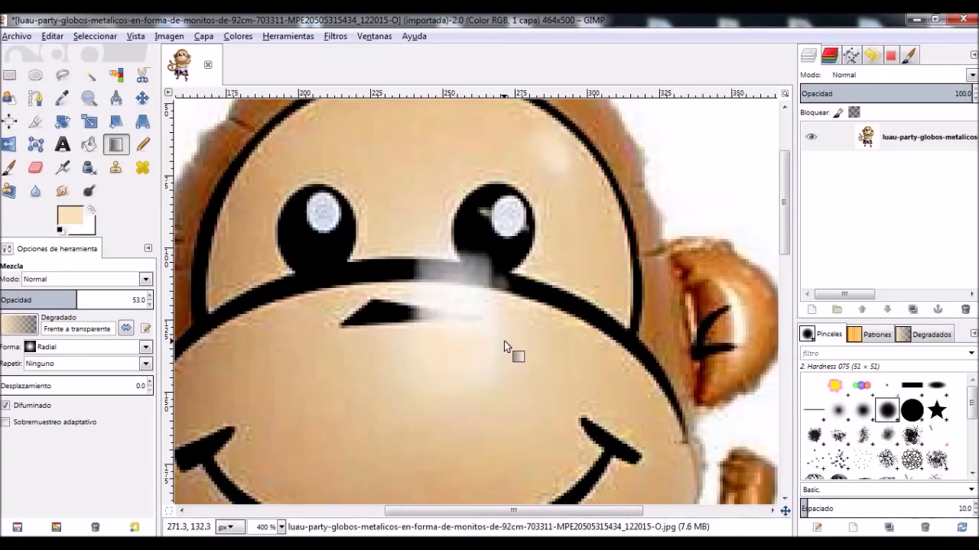
- Blend more short radial gradients over the white shine on the upper muzzle and just above the brow line between the eyes
{"action": "left_click_drag", "start_coordinate": [473, 383], "coordinate": [509, 345]}
{"action": "mouse_move", "coordinate": [489, 339]}
{"action": "left_mouse_down"}
{"action": "mouse_move", "coordinate": [420, 291]}
{"action": "mouse_move", "coordinate": [487, 306]}
{"action": "left_mouse_up"}
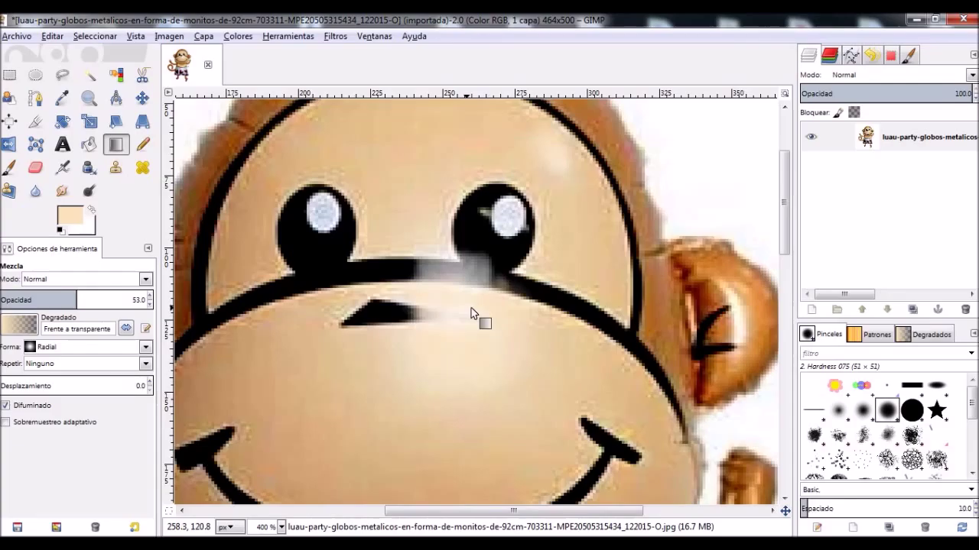
{"action": "mouse_move", "coordinate": [481, 317]}
{"action": "left_mouse_down"}
{"action": "mouse_move", "coordinate": [471, 297]}
{"action": "mouse_move", "coordinate": [483, 299]}
{"action": "left_mouse_up"}
{"action": "left_click_drag", "start_coordinate": [433, 246], "coordinate": [444, 252]}
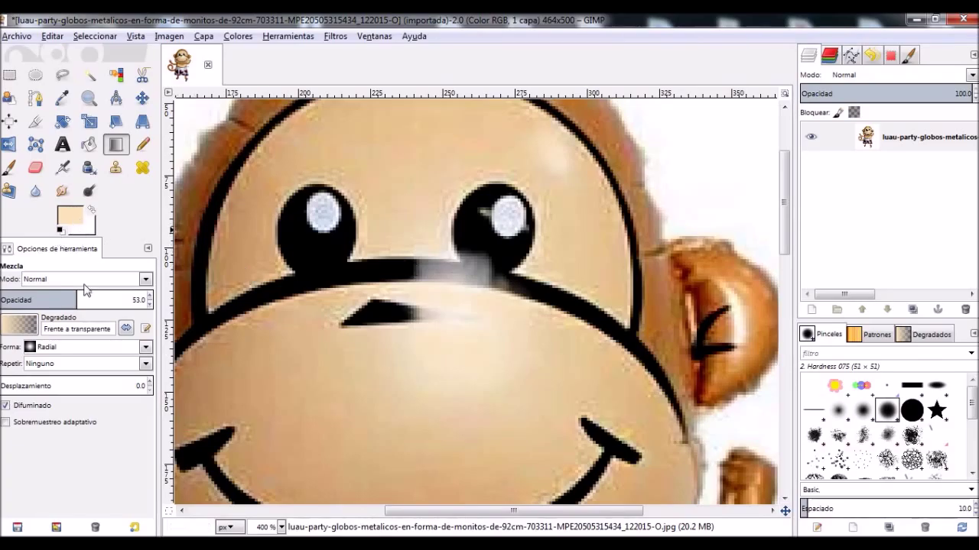
- Set the Blend opacity to 55.4 and blend radial gradients over the forehead shine and the upper muzzle
{"action": "left_click_drag", "start_coordinate": [77, 299], "coordinate": [80, 299]}
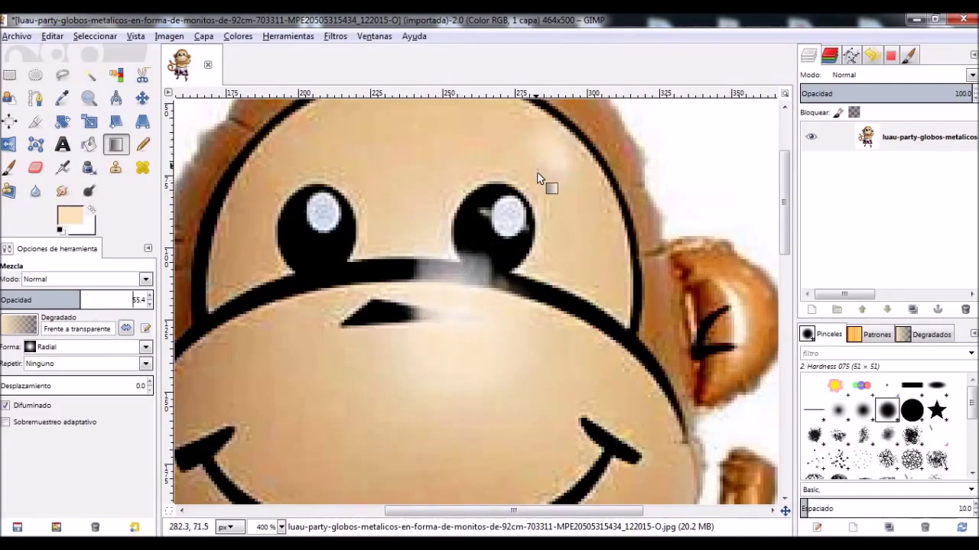
{"action": "left_click_drag", "start_coordinate": [529, 147], "coordinate": [566, 182]}
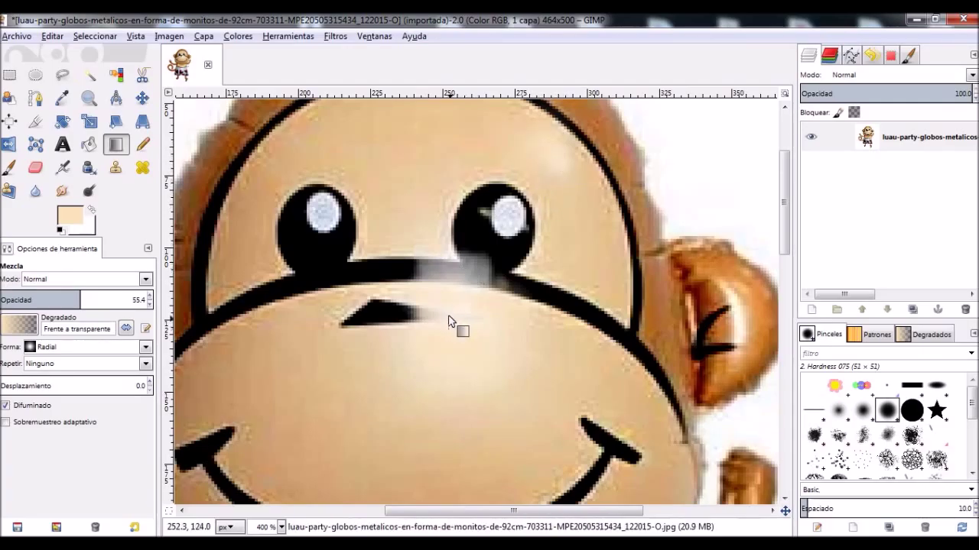
{"action": "left_click_drag", "start_coordinate": [474, 298], "coordinate": [457, 348]}
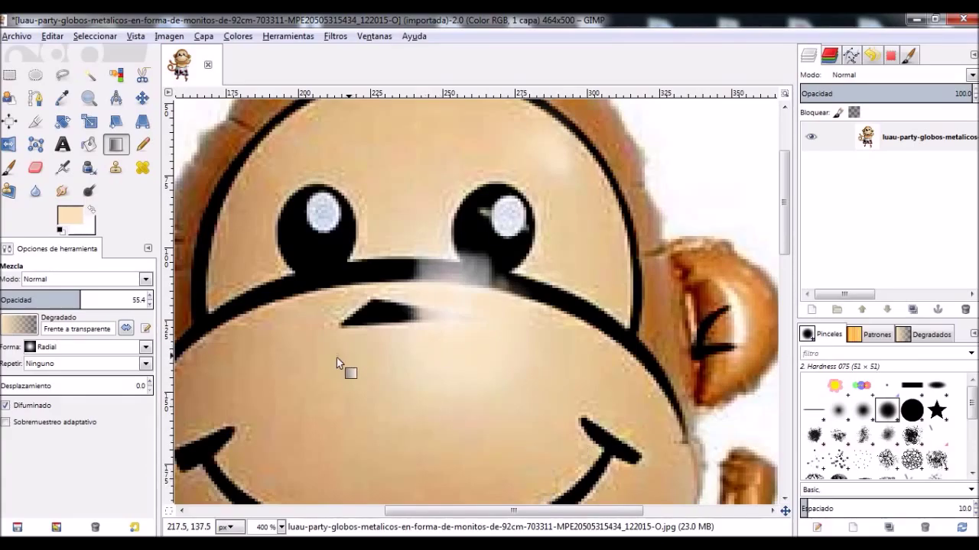
- Repaint the faded brow line and lower edge of the monkey's eye with the Paintbrush in black 000000, opacity 67.6 and size 10
{"action": "left_click", "coordinate": [10, 168]}
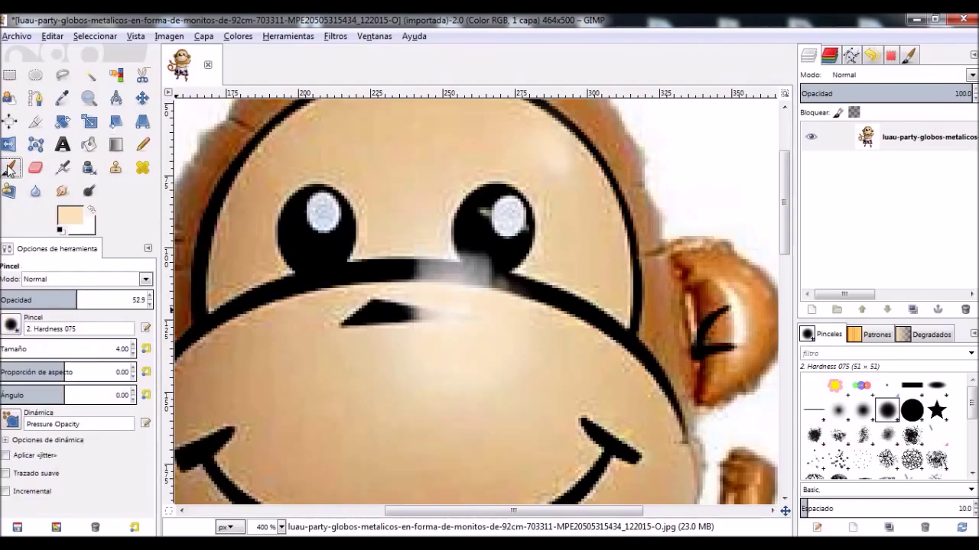
{"action": "left_click", "coordinate": [76, 223]}
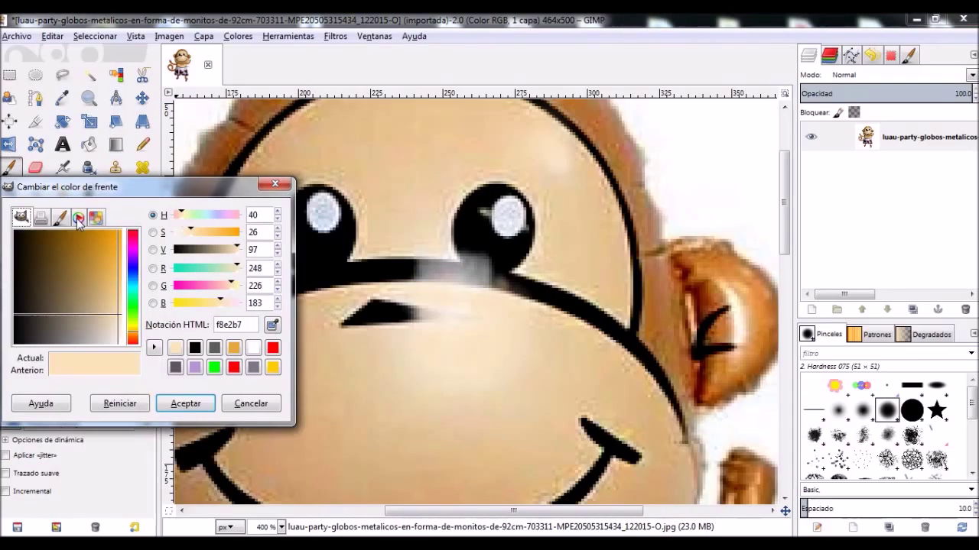
{"action": "left_click", "coordinate": [194, 348]}
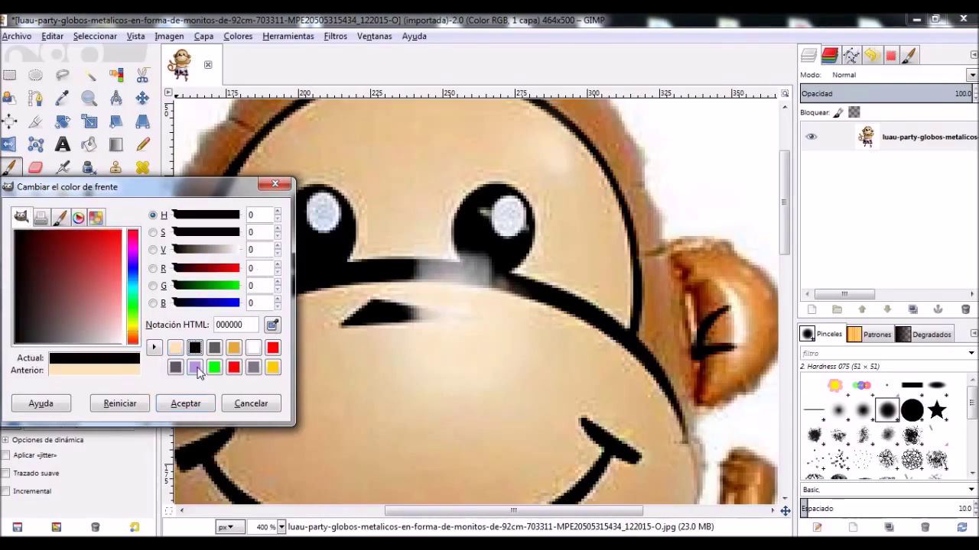
{"action": "left_click", "coordinate": [187, 403]}
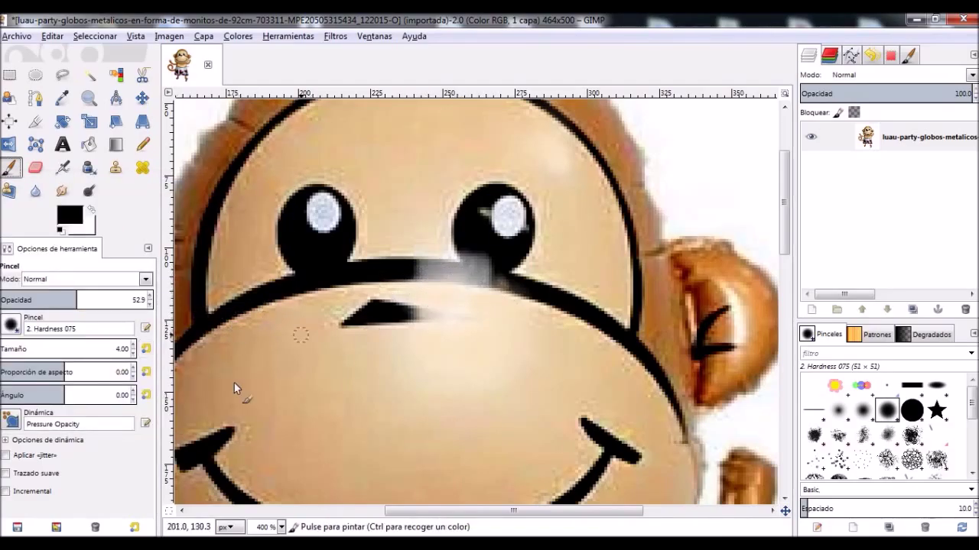
{"action": "left_click", "coordinate": [482, 253]}
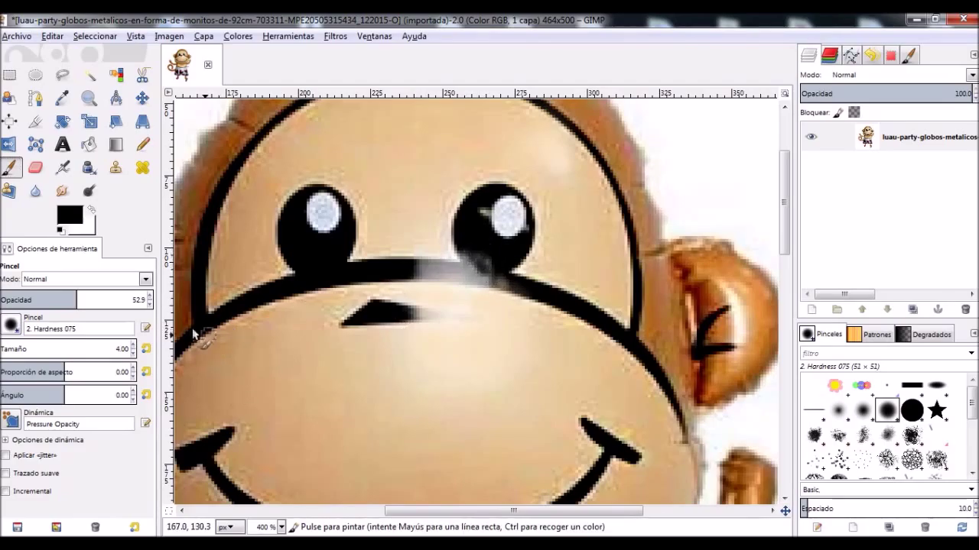
{"action": "left_click_drag", "start_coordinate": [78, 301], "coordinate": [98, 301]}
{"action": "left_click", "coordinate": [481, 266]}
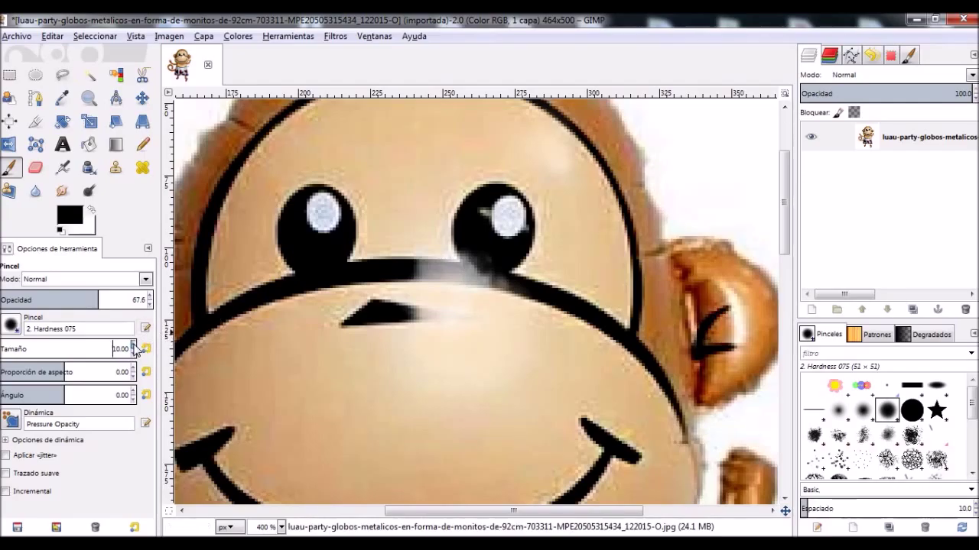
{"action": "scroll", "coordinate": [135, 348], "scroll_direction": "up", "scroll_amount": 2}
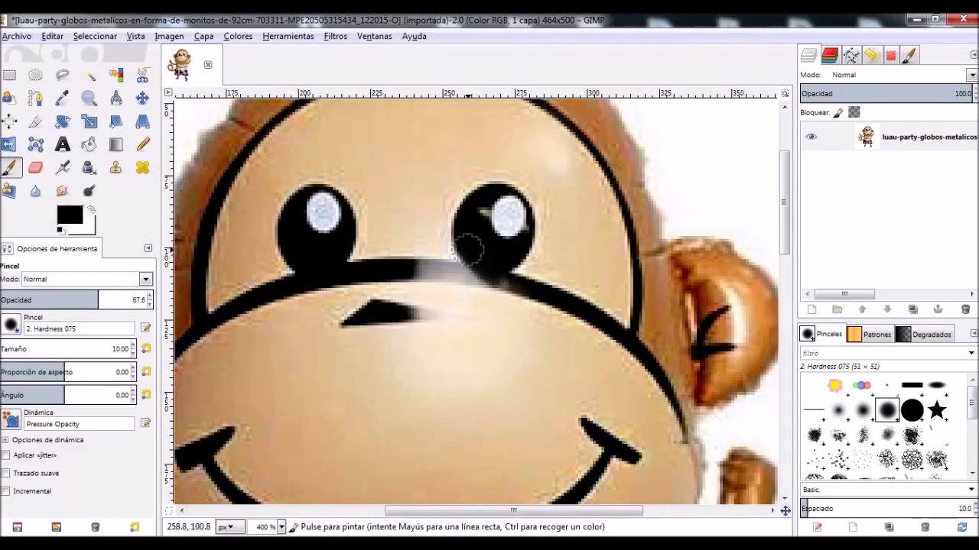
{"action": "mouse_move", "coordinate": [475, 269]}
{"action": "left_mouse_down"}
{"action": "mouse_move", "coordinate": [420, 265]}
{"action": "mouse_move", "coordinate": [466, 268]}
{"action": "mouse_move", "coordinate": [423, 268]}
{"action": "mouse_move", "coordinate": [462, 267]}
{"action": "mouse_move", "coordinate": [520, 291]}
{"action": "mouse_move", "coordinate": [481, 273]}
{"action": "mouse_move", "coordinate": [438, 272]}
{"action": "mouse_move", "coordinate": [493, 282]}
{"action": "mouse_move", "coordinate": [432, 260]}
{"action": "mouse_move", "coordinate": [492, 272]}
{"action": "left_mouse_up"}
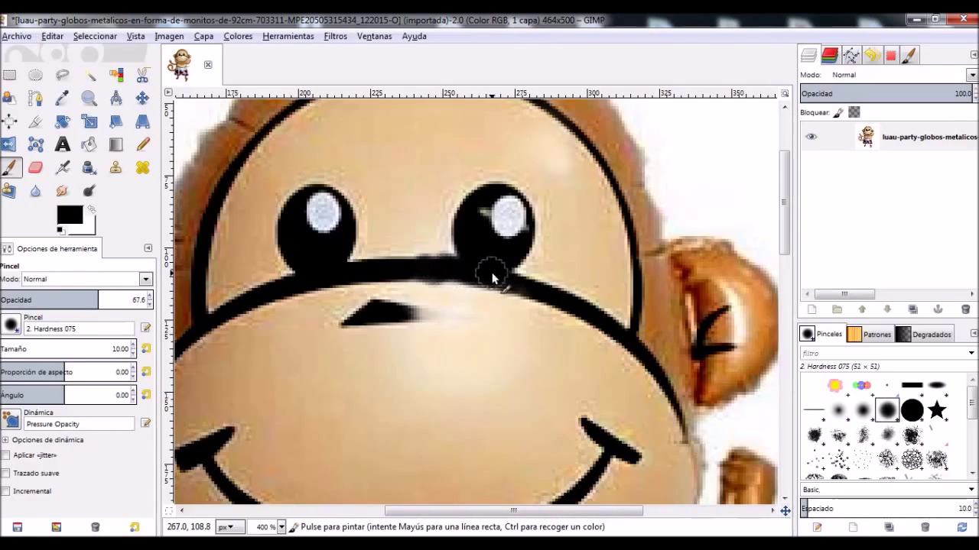
- Extend the black nose mark into a tapered point, reducing the brush size from 10 through 7, 5, 3 and 2 to 1
{"action": "left_click_drag", "start_coordinate": [393, 317], "coordinate": [419, 314]}
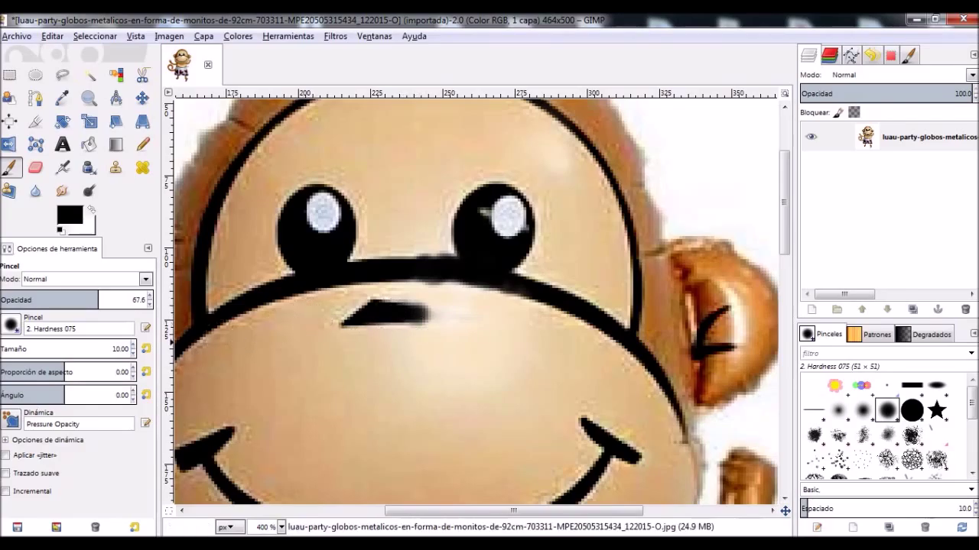
{"action": "left_click", "coordinate": [133, 353]}
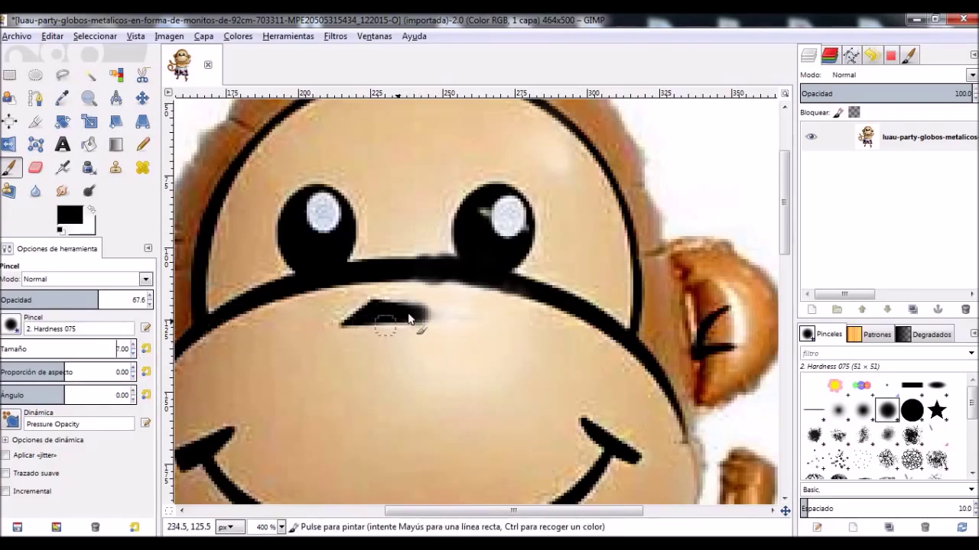
{"action": "mouse_move", "coordinate": [430, 315]}
{"action": "left_mouse_down"}
{"action": "mouse_move", "coordinate": [441, 315]}
{"action": "mouse_move", "coordinate": [416, 319]}
{"action": "left_mouse_up"}
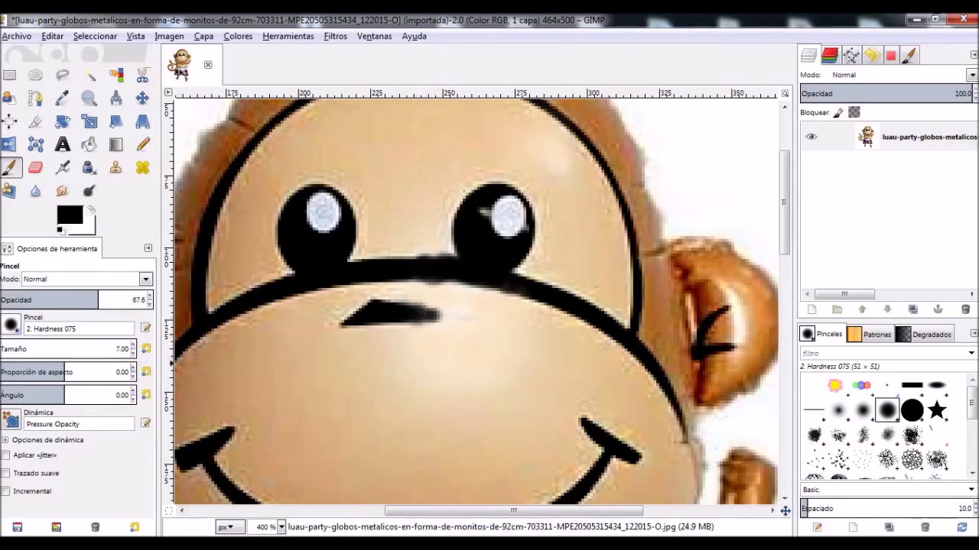
{"action": "left_click", "coordinate": [133, 353]}
{"action": "left_click", "coordinate": [133, 353]}
{"action": "mouse_move", "coordinate": [430, 315]}
{"action": "left_mouse_down"}
{"action": "mouse_move", "coordinate": [445, 316]}
{"action": "mouse_move", "coordinate": [409, 312]}
{"action": "mouse_move", "coordinate": [448, 318]}
{"action": "mouse_move", "coordinate": [438, 321]}
{"action": "left_mouse_up"}
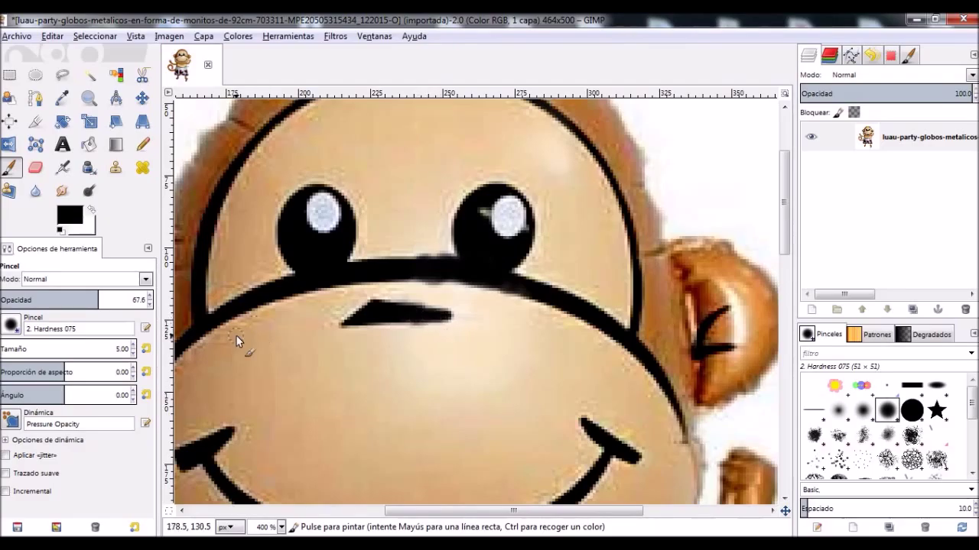
{"action": "left_click_drag", "start_coordinate": [447, 319], "coordinate": [456, 317]}
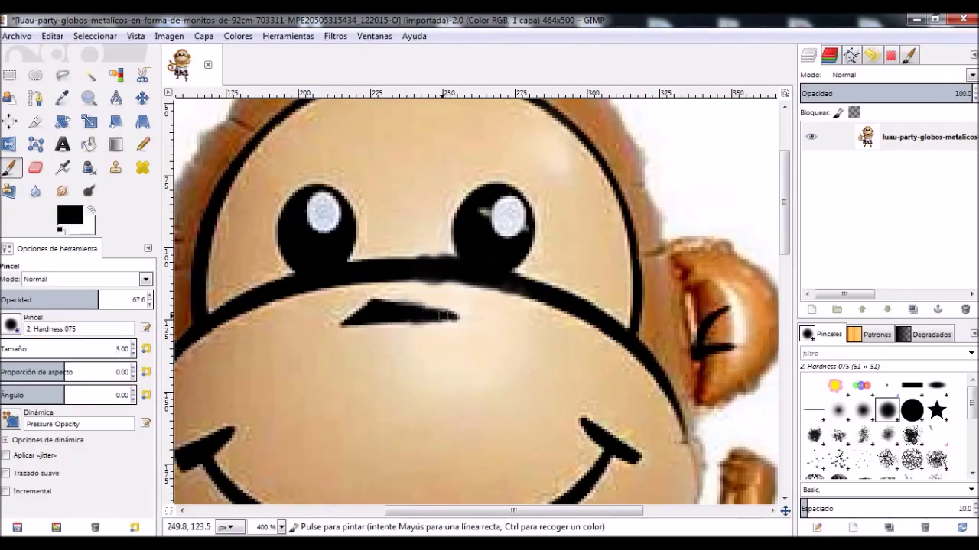
{"action": "left_click", "coordinate": [460, 317]}
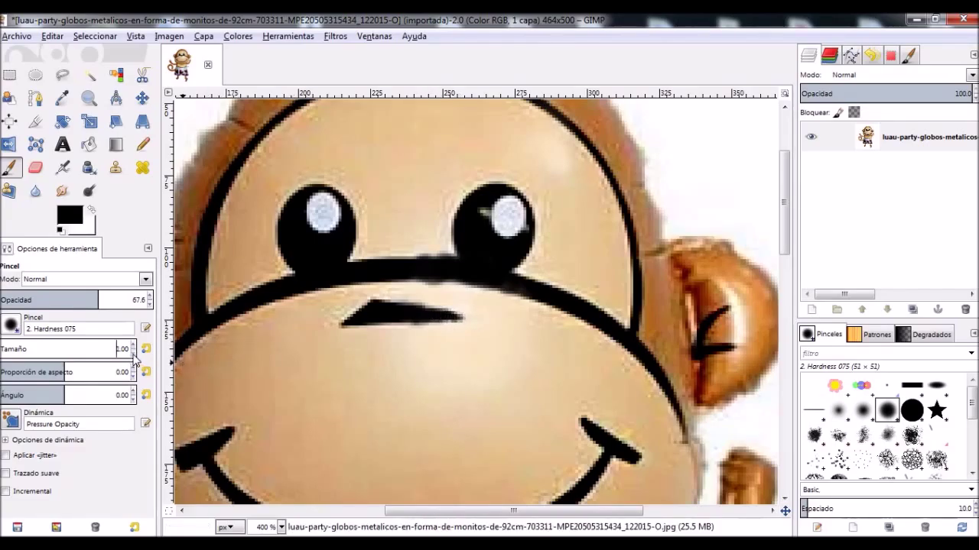
{"action": "left_click", "coordinate": [464, 318]}
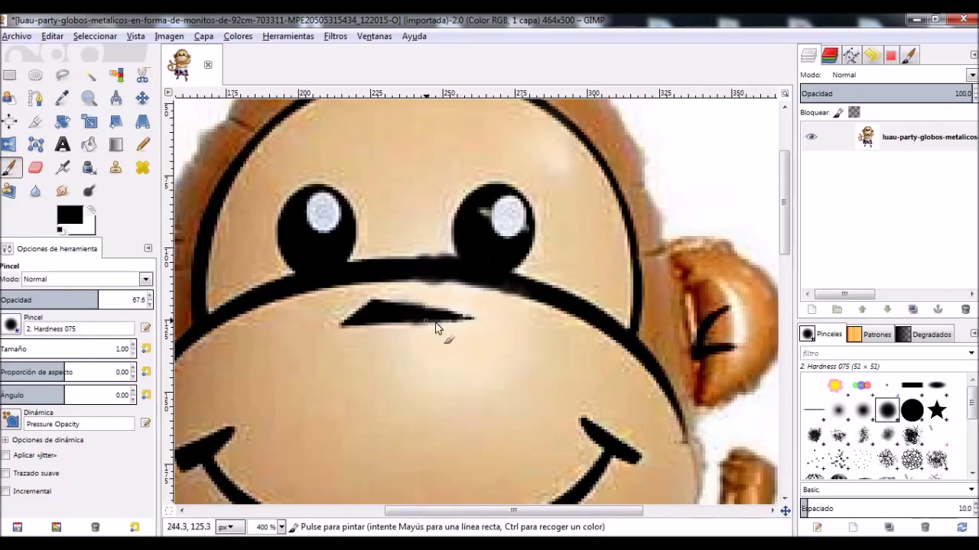
- Paint the two missing vertical pleat lines at the center of the shorts in black with brush size 3
{"action": "left_click_drag", "start_coordinate": [788, 238], "coordinate": [787, 345]}
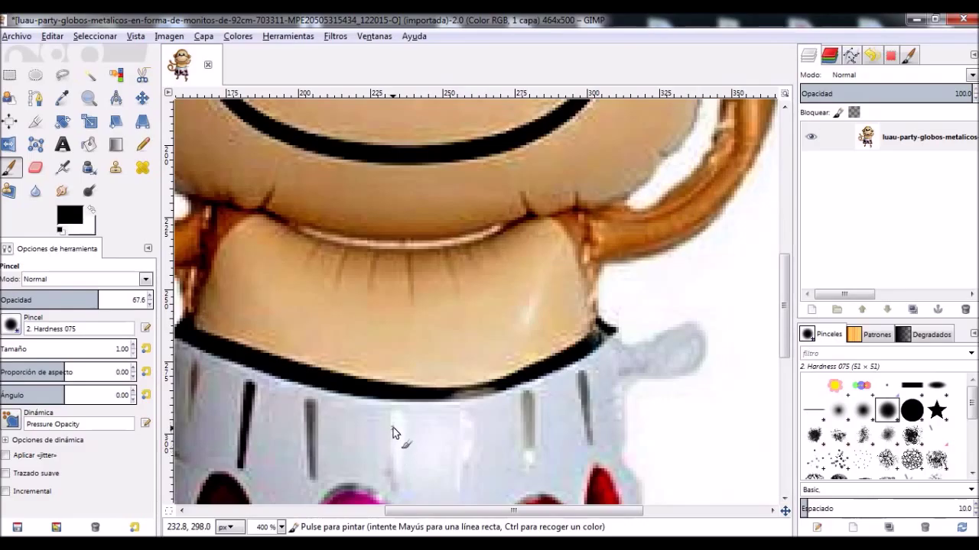
{"action": "left_click", "coordinate": [134, 344]}
{"action": "left_click", "coordinate": [134, 345]}
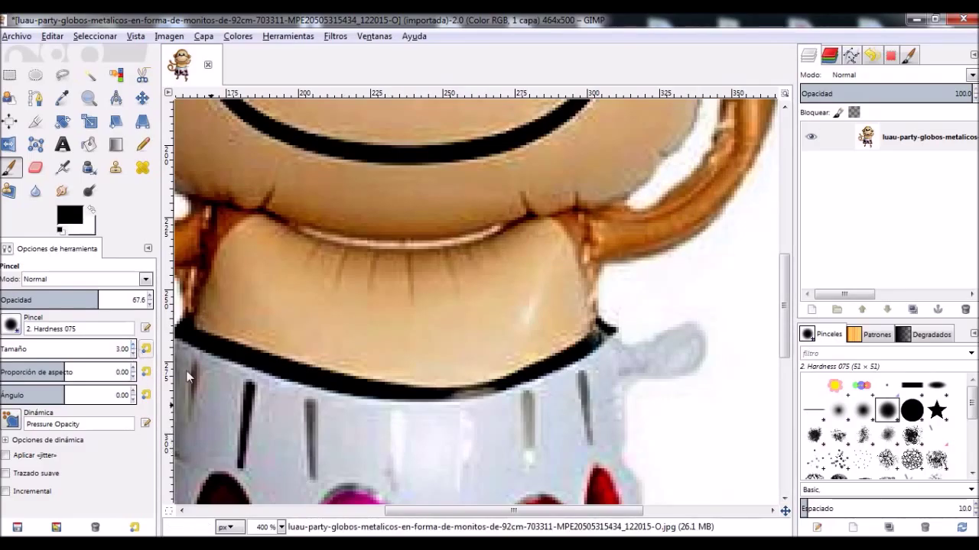
{"action": "left_click", "coordinate": [395, 423]}
{"action": "left_click", "coordinate": [395, 431]}
{"action": "left_click", "coordinate": [395, 441]}
{"action": "left_click", "coordinate": [395, 451]}
{"action": "left_click", "coordinate": [395, 461]}
{"action": "left_click", "coordinate": [395, 469]}
{"action": "left_click_drag", "start_coordinate": [396, 433], "coordinate": [393, 476]}
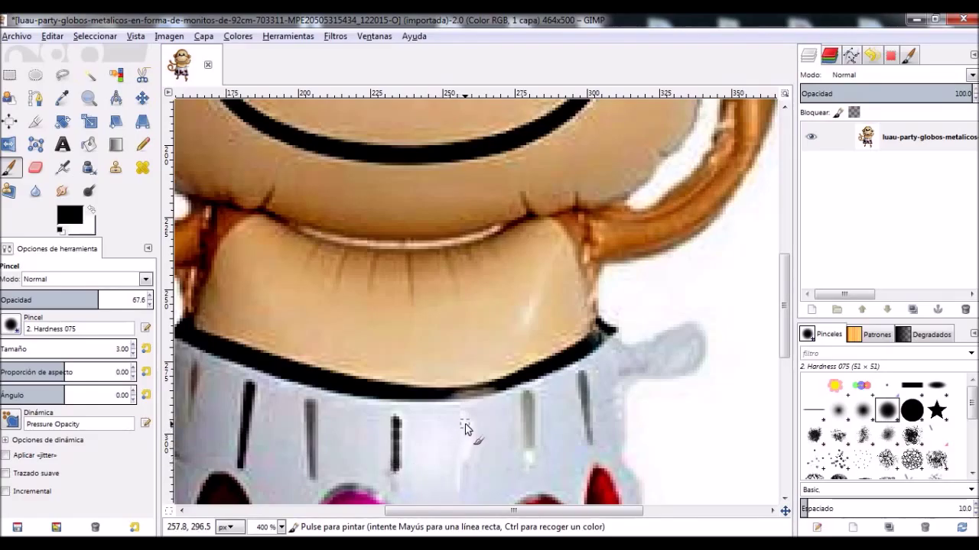
{"action": "left_click_drag", "start_coordinate": [465, 433], "coordinate": [463, 471]}
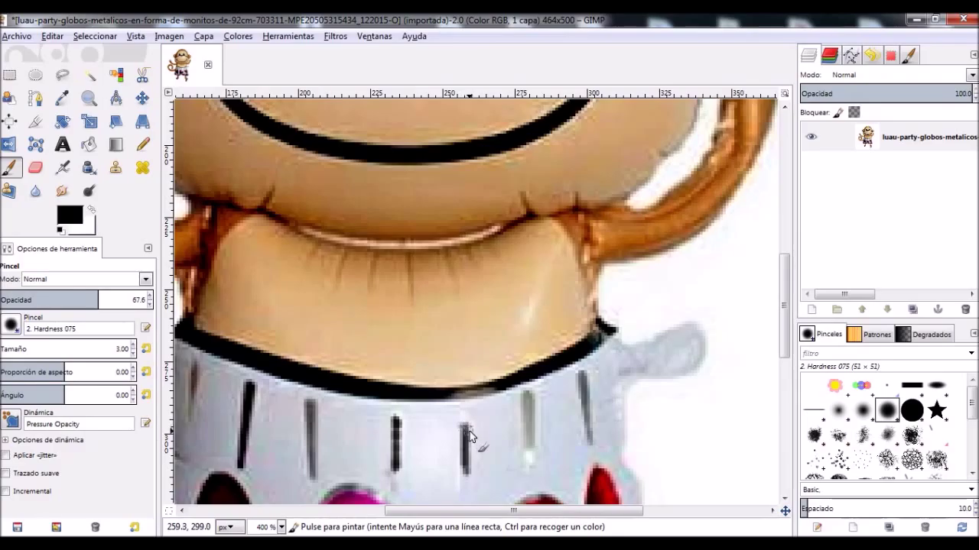
{"action": "left_click_drag", "start_coordinate": [468, 433], "coordinate": [460, 478]}
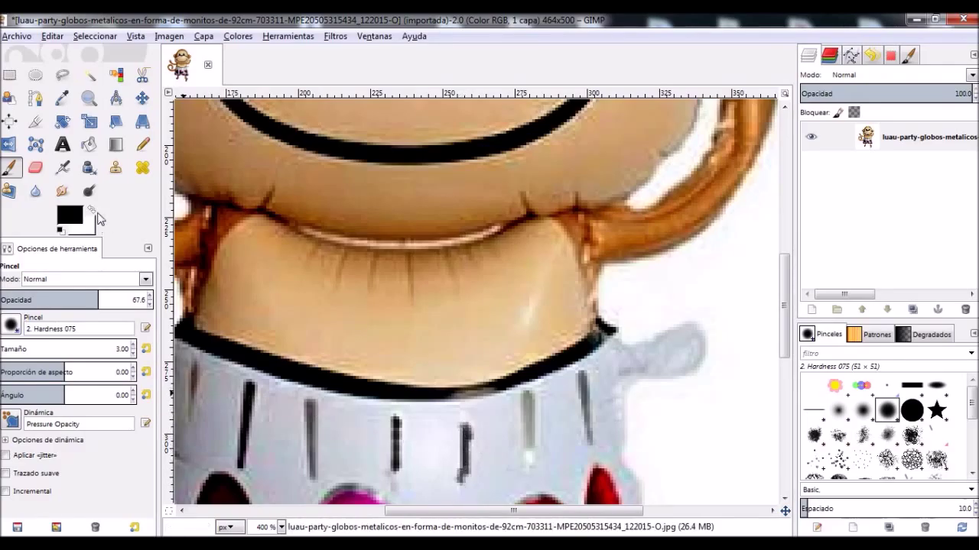
- Restore the foreground color to f8e2b7 and blend radial gradients over the white shine on the monkey's belly
{"action": "left_click", "coordinate": [80, 218]}
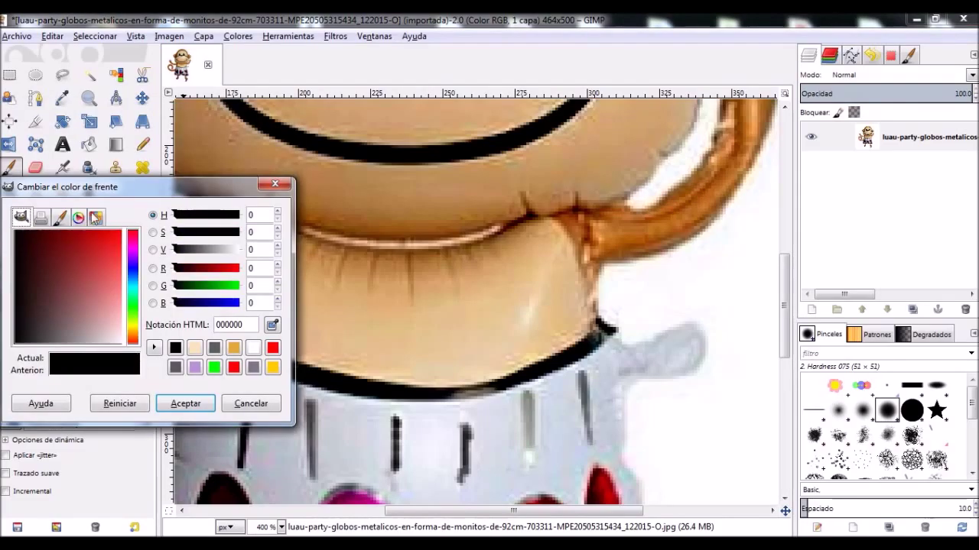
{"action": "key", "text": "Escape"}
{"action": "left_click", "coordinate": [119, 148]}
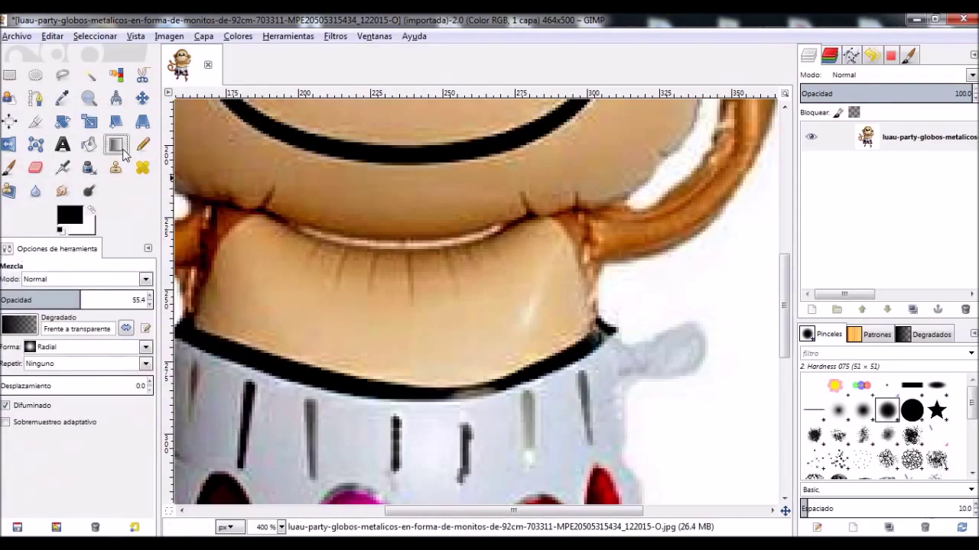
{"action": "left_click", "coordinate": [67, 219]}
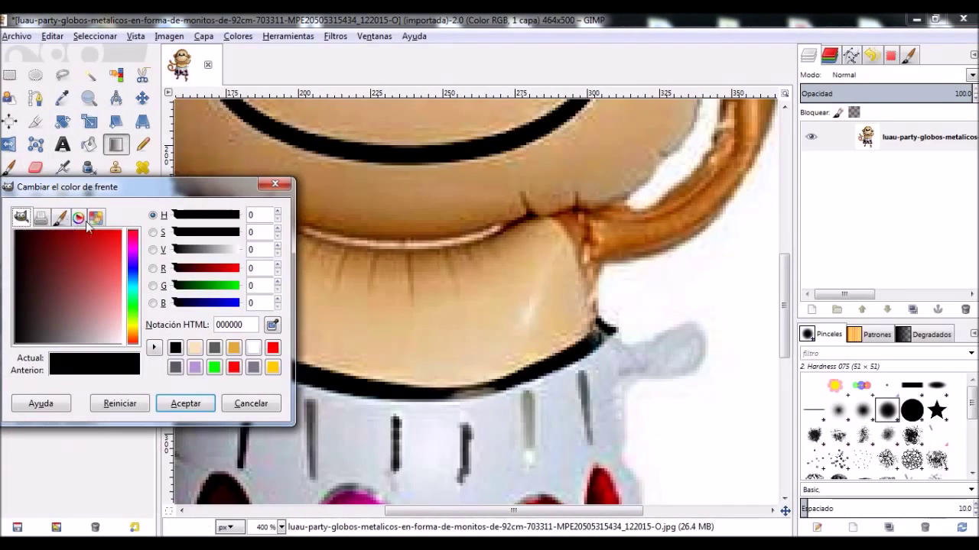
{"action": "left_click", "coordinate": [195, 348]}
{"action": "left_click", "coordinate": [186, 404]}
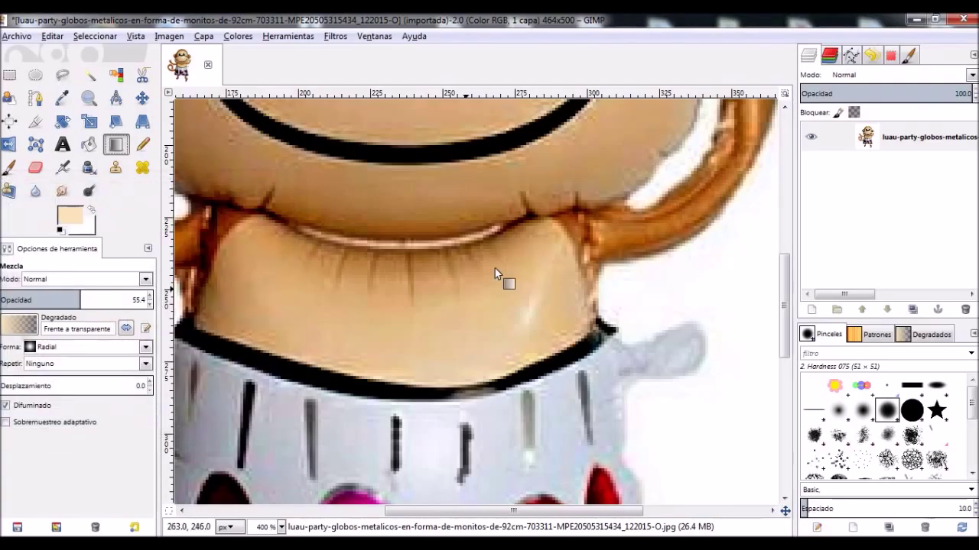
{"action": "left_click", "coordinate": [526, 311]}
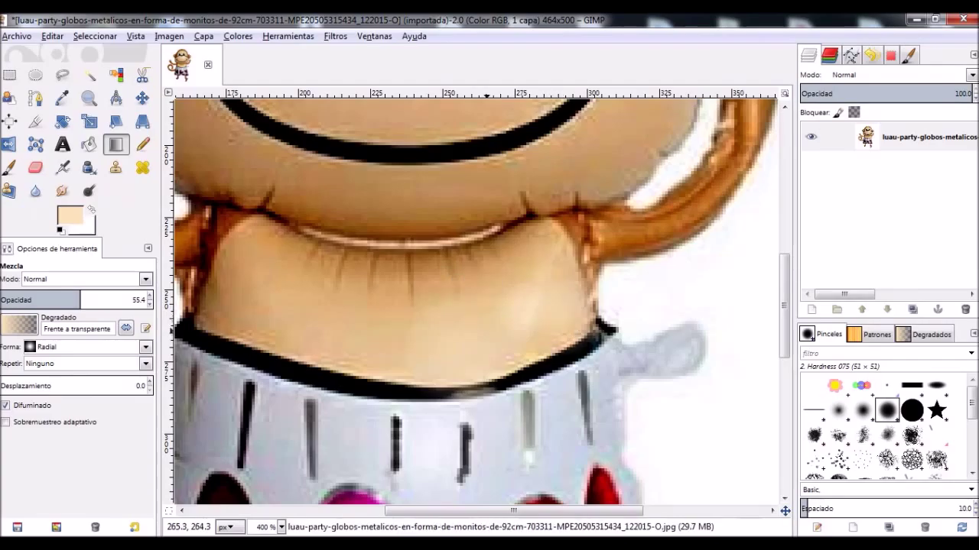
{"action": "left_click_drag", "start_coordinate": [532, 306], "coordinate": [526, 306]}
- Set the foreground color back to black and repaint the faded section of the shorts' waistband with the Paintbrush
{"action": "left_click", "coordinate": [78, 216]}
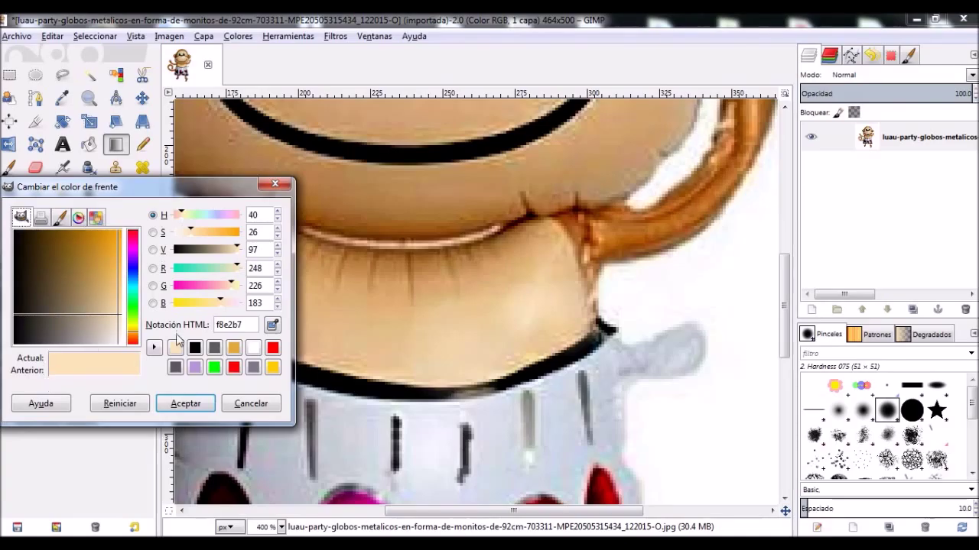
{"action": "left_click", "coordinate": [195, 348]}
{"action": "left_click", "coordinate": [186, 402]}
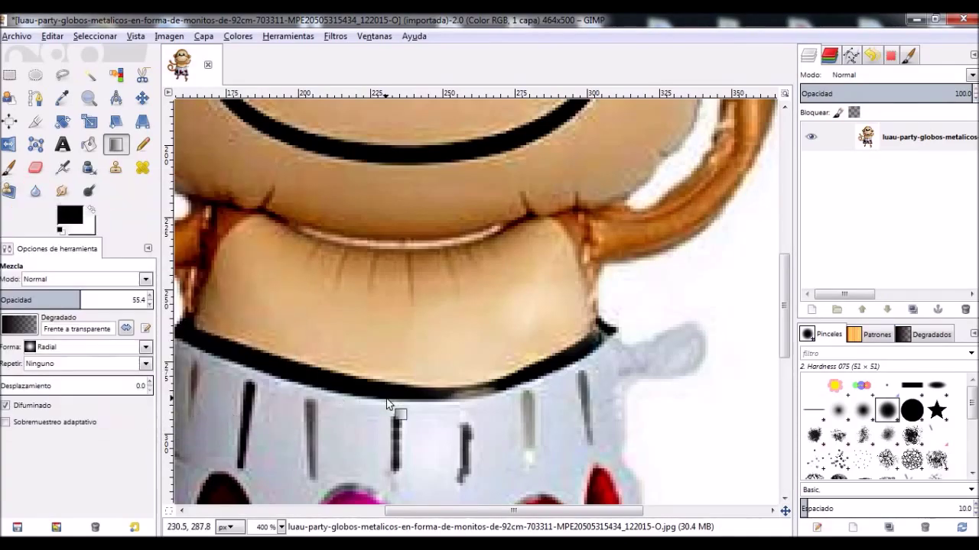
{"action": "left_click", "coordinate": [11, 167]}
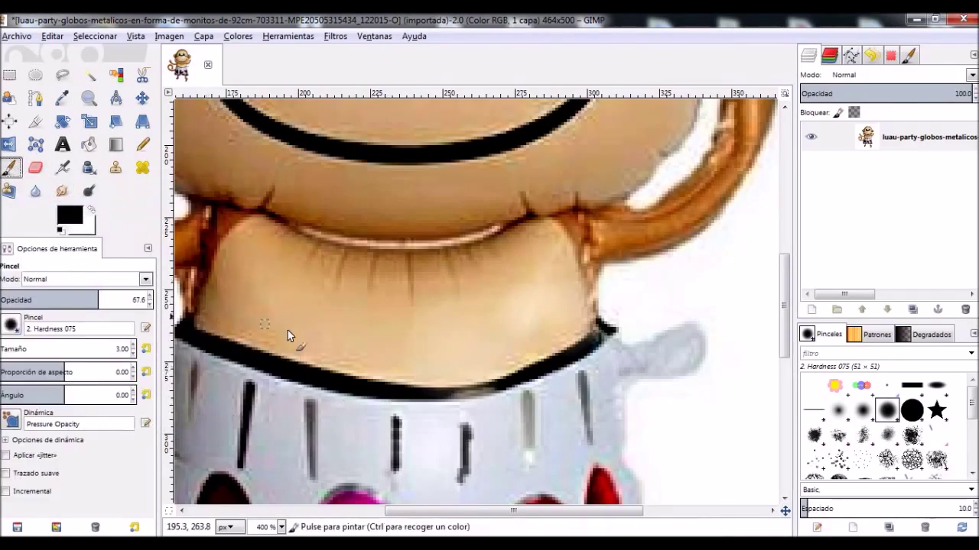
{"action": "mouse_move", "coordinate": [375, 391]}
{"action": "left_mouse_down"}
{"action": "mouse_move", "coordinate": [492, 396]}
{"action": "mouse_move", "coordinate": [432, 395]}
{"action": "mouse_move", "coordinate": [489, 391]}
{"action": "mouse_move", "coordinate": [597, 354]}
{"action": "mouse_move", "coordinate": [601, 338]}
{"action": "mouse_move", "coordinate": [481, 398]}
{"action": "mouse_move", "coordinate": [461, 395]}
{"action": "left_mouse_up"}
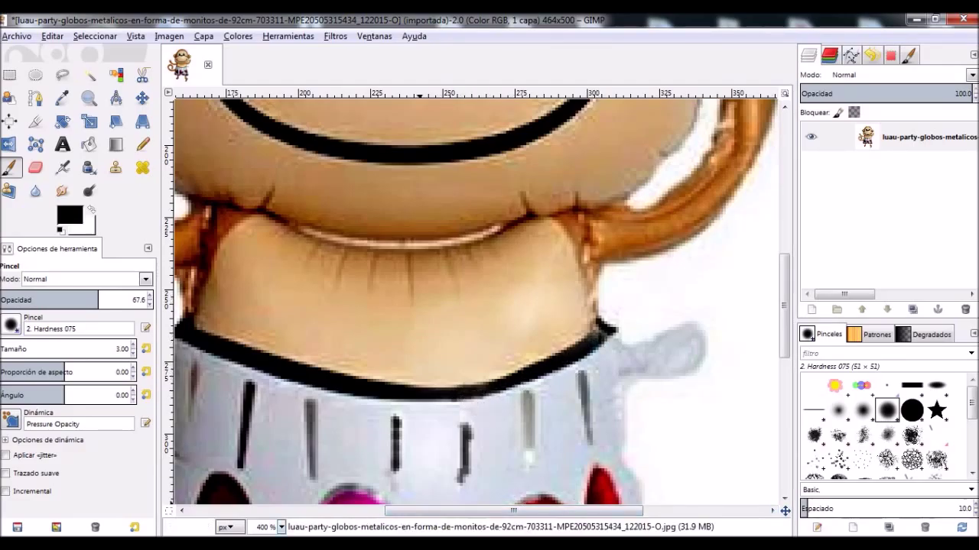
{"action": "left_click", "coordinate": [281, 528]}
{"action": "left_click", "coordinate": [275, 462]}
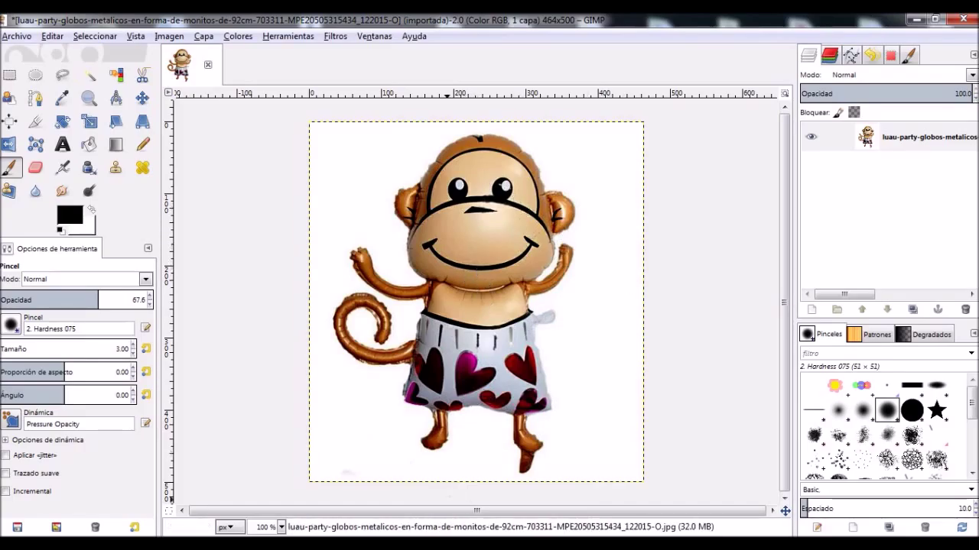
- Compare the retouched monkey with the original image in the photo viewer, and close the viewer
{"action": "key", "text": "alt+Tab"}
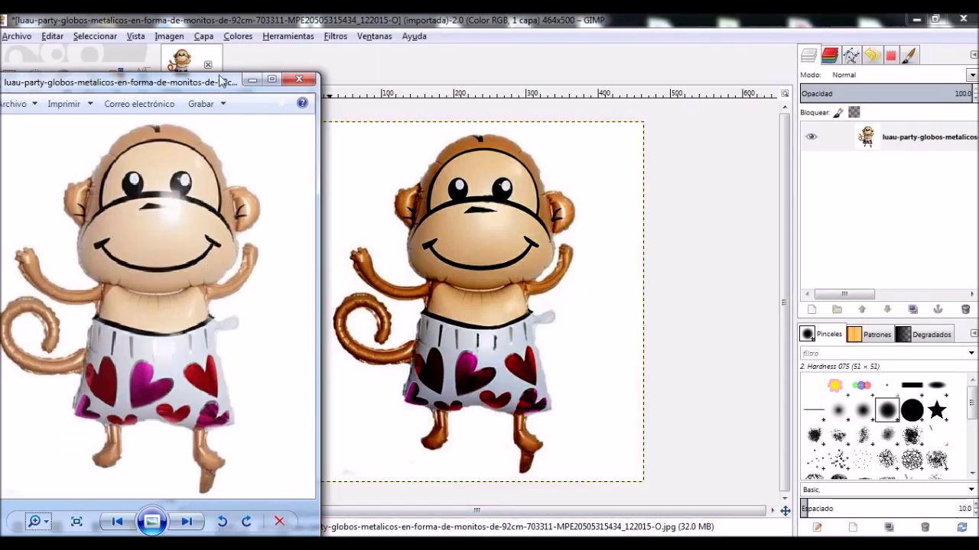
{"action": "left_click_drag", "start_coordinate": [217, 84], "coordinate": [224, 87]}
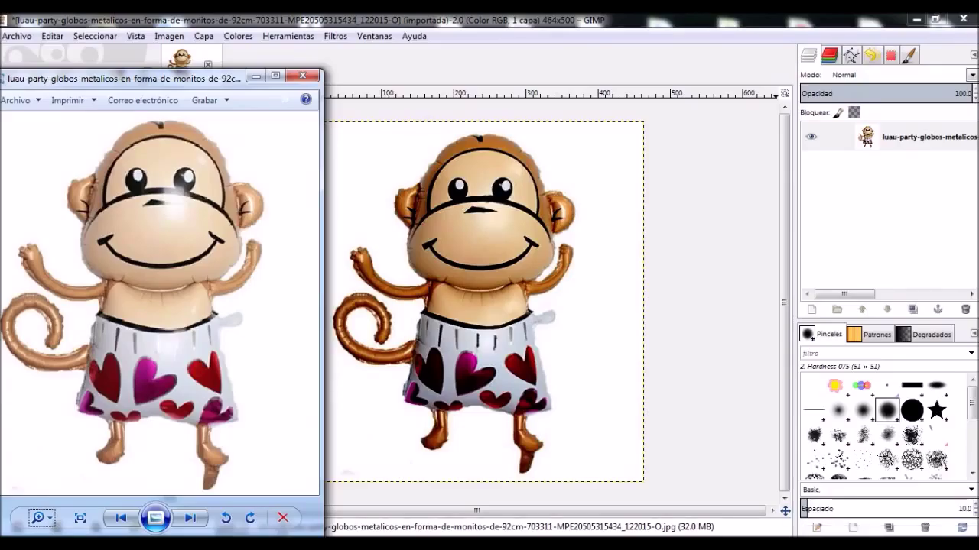
{"action": "key", "text": "alt+F4"}
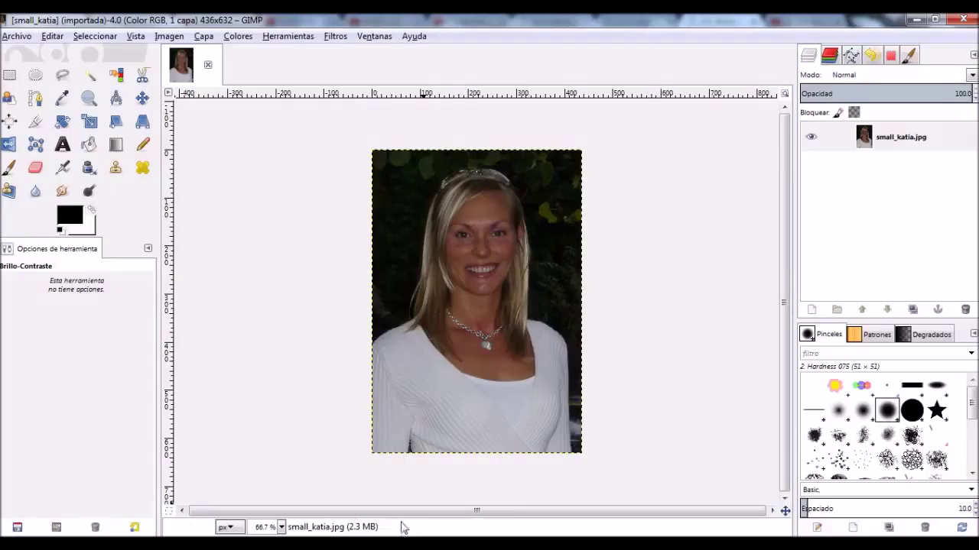
- Try brightening the small_katia.jpg portrait using Levels with the input midtone value at 1.39, and discard the adjustment
{"action": "left_click", "coordinate": [242, 39]}
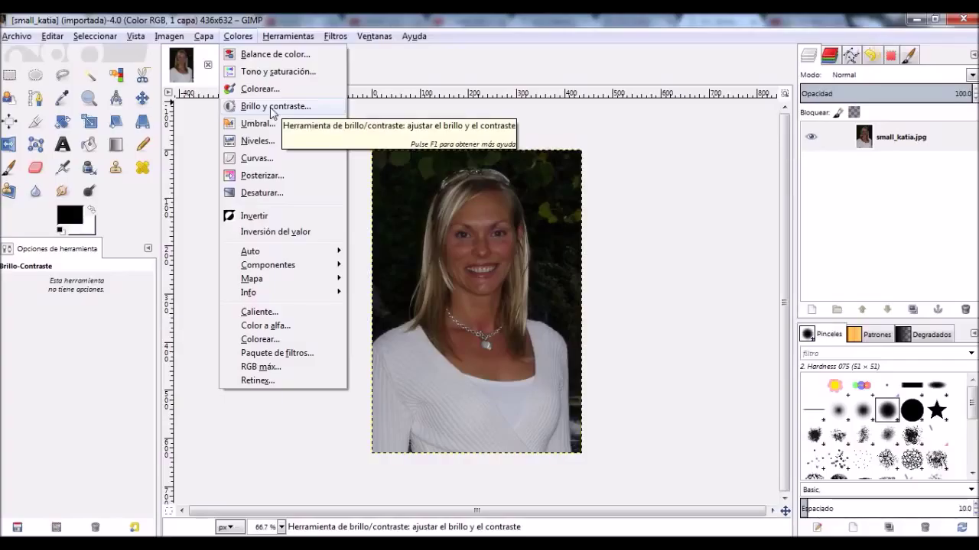
{"action": "left_click", "coordinate": [209, 120]}
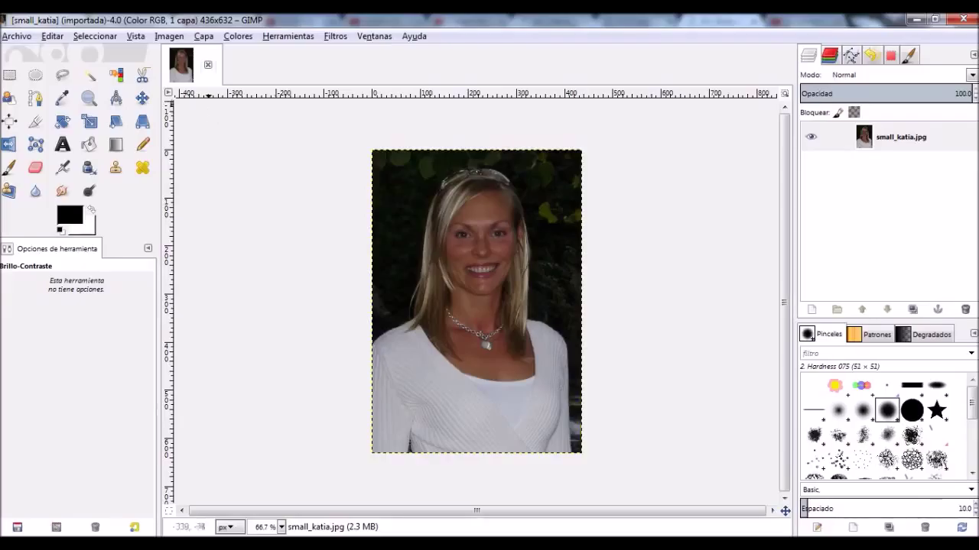
{"action": "left_click", "coordinate": [238, 36]}
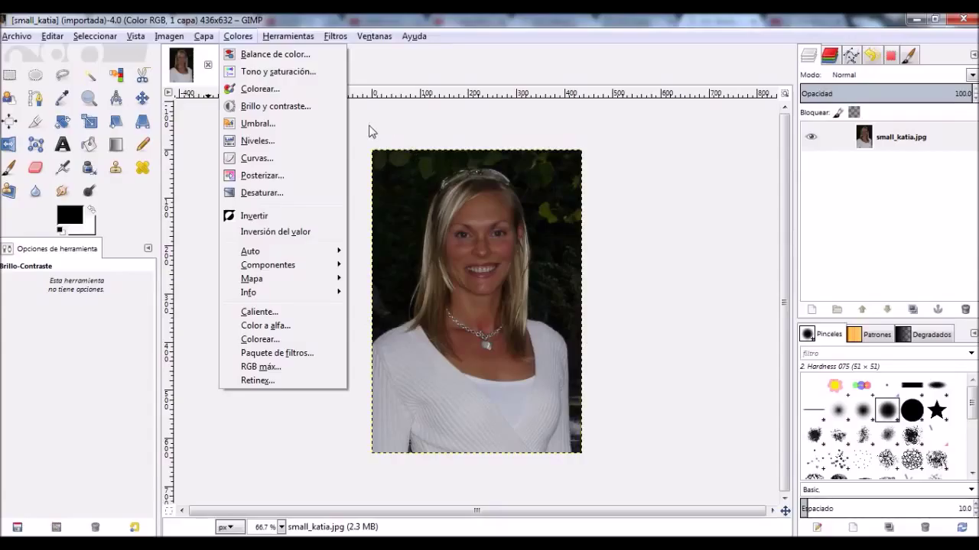
{"action": "left_click", "coordinate": [273, 142]}
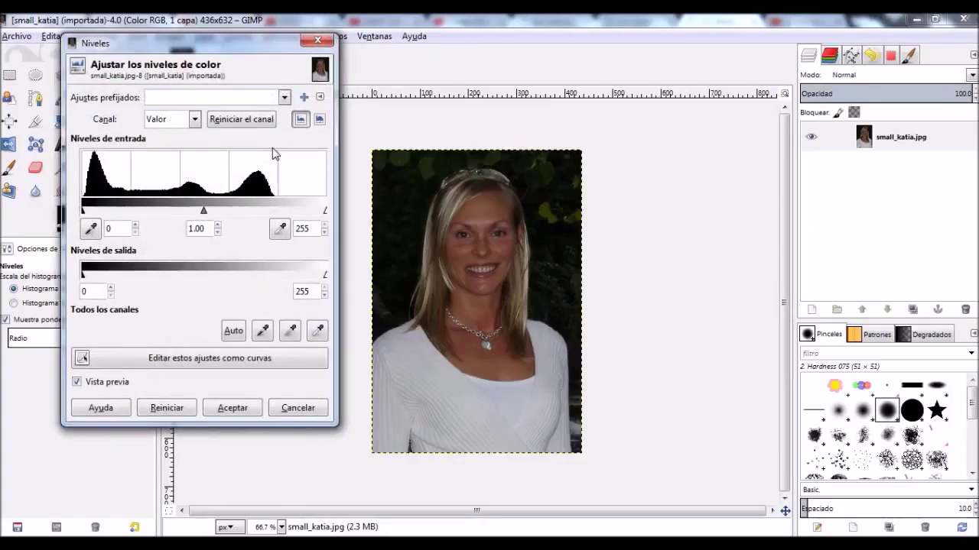
{"action": "mouse_move", "coordinate": [204, 213]}
{"action": "left_mouse_down"}
{"action": "mouse_move", "coordinate": [180, 213]}
{"action": "mouse_move", "coordinate": [190, 213]}
{"action": "left_mouse_up"}
{"action": "mouse_move", "coordinate": [326, 212]}
{"action": "left_mouse_down"}
{"action": "mouse_move", "coordinate": [258, 214]}
{"action": "mouse_move", "coordinate": [258, 233]}
{"action": "mouse_move", "coordinate": [345, 220]}
{"action": "left_mouse_up"}
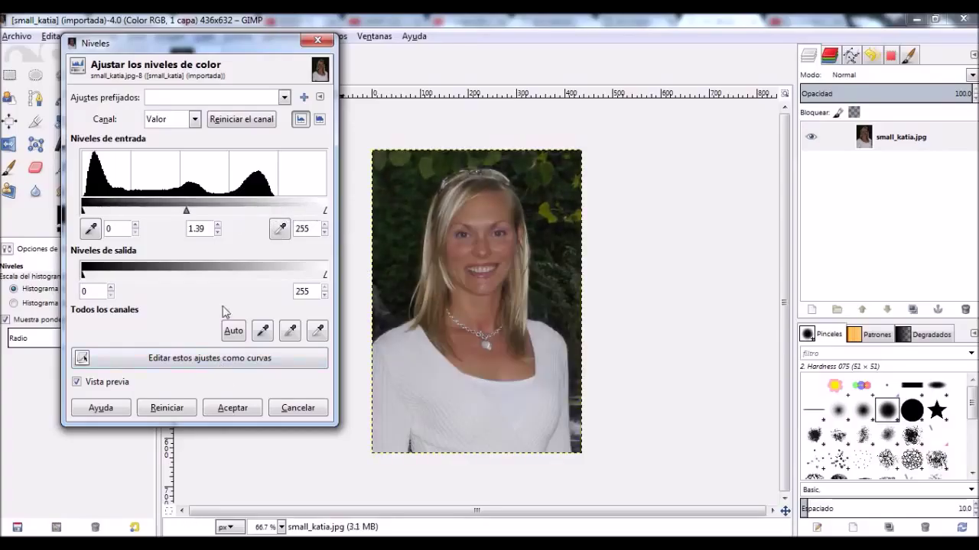
{"action": "mouse_move", "coordinate": [186, 211]}
{"action": "left_mouse_down"}
{"action": "mouse_move", "coordinate": [257, 210]}
{"action": "mouse_move", "coordinate": [187, 212]}
{"action": "left_mouse_up"}
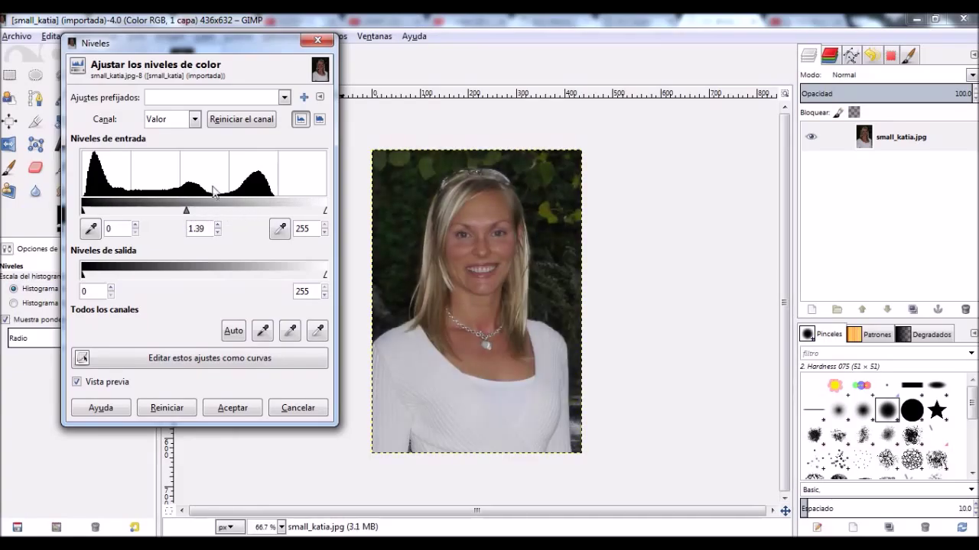
{"action": "left_click", "coordinate": [318, 42]}
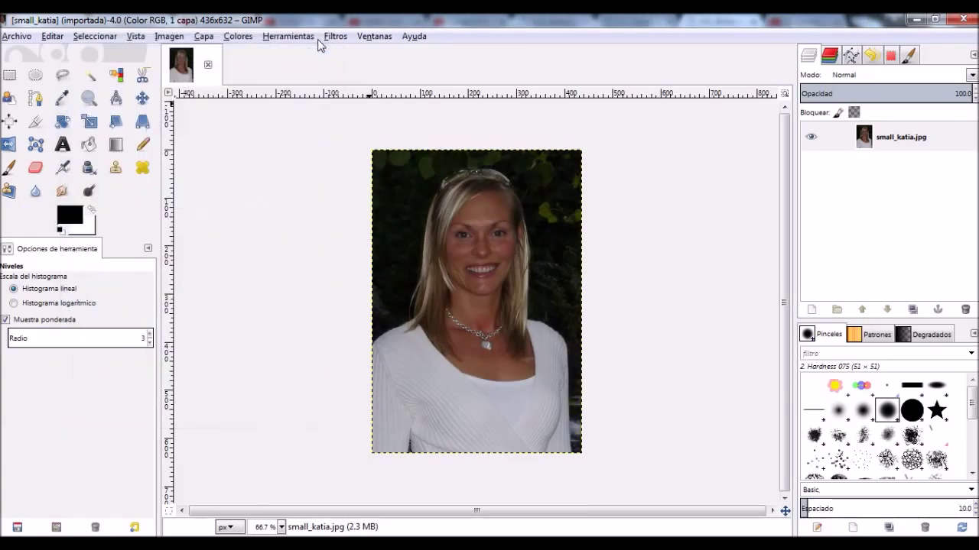
- Start a Brightness-Contrast adjustment on the portrait with brightness at 36 and contrast at -6
{"action": "left_click", "coordinate": [239, 38]}
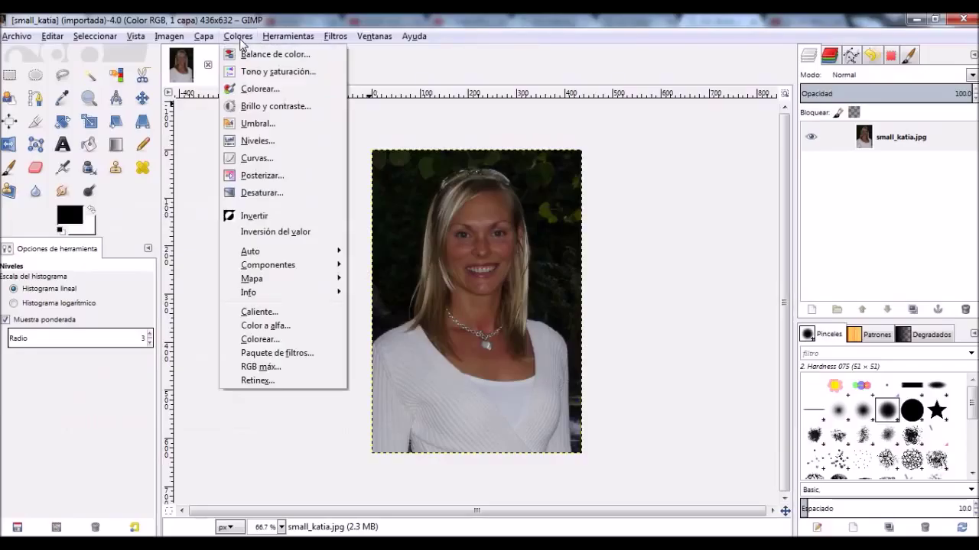
{"action": "left_click", "coordinate": [297, 109]}
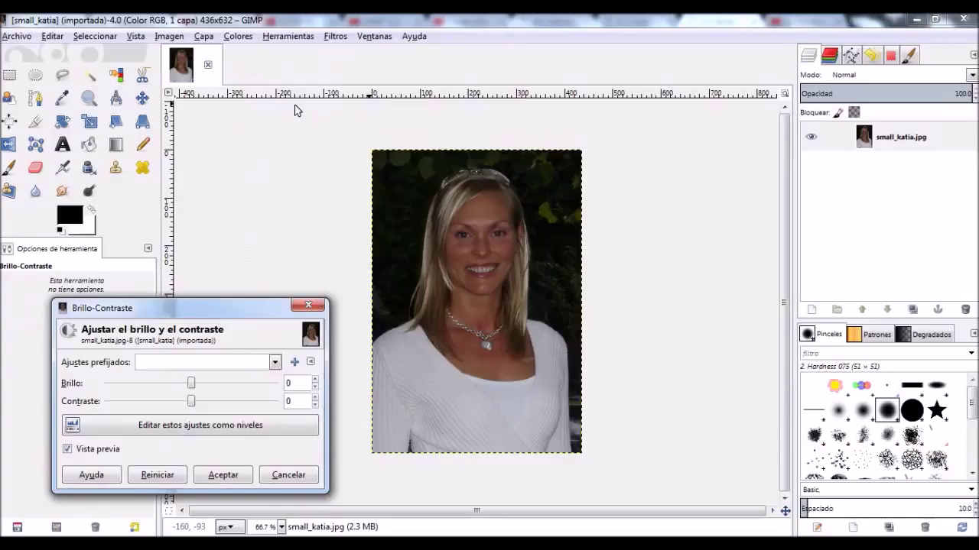
{"action": "left_click_drag", "start_coordinate": [241, 300], "coordinate": [248, 213]}
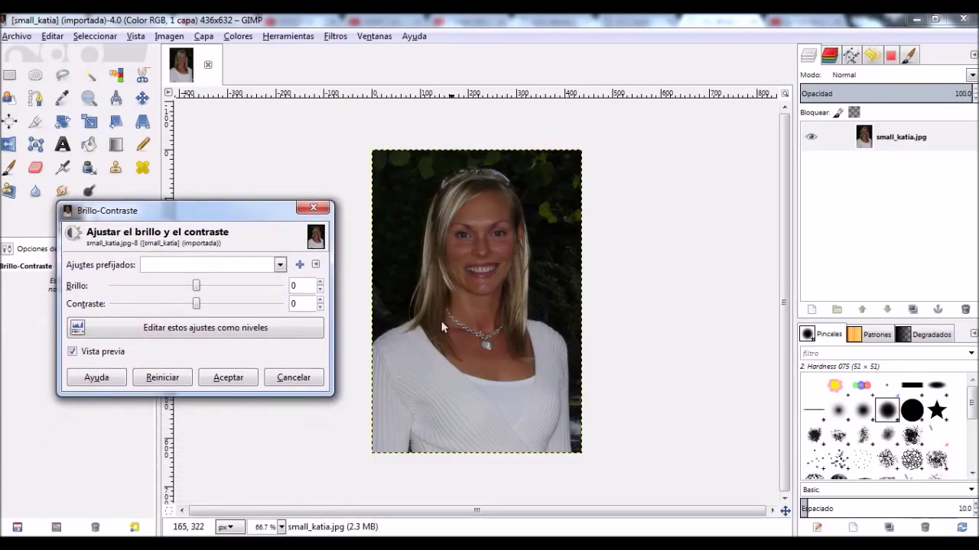
{"action": "left_click", "coordinate": [491, 286]}
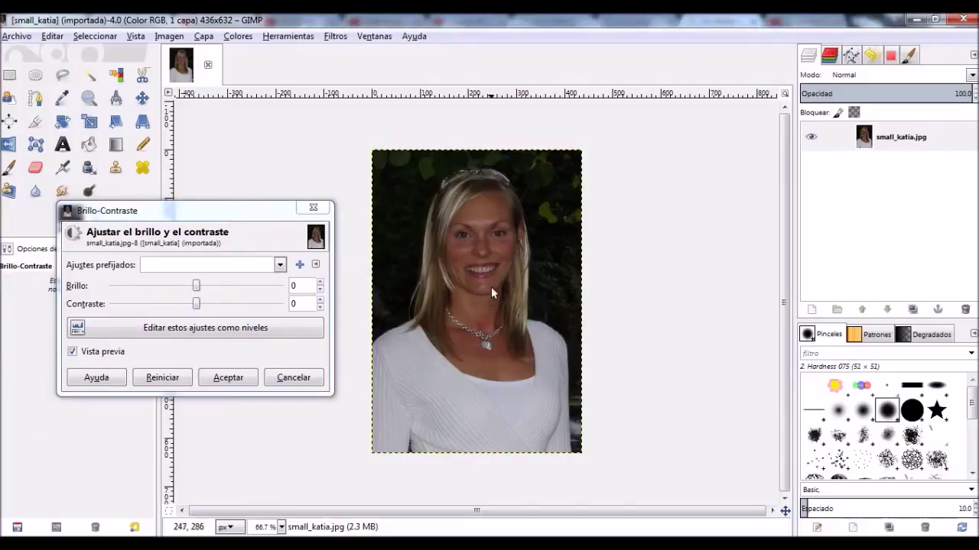
{"action": "mouse_move", "coordinate": [491, 286]}
{"action": "left_mouse_down"}
{"action": "mouse_move", "coordinate": [464, 291]}
{"action": "mouse_move", "coordinate": [498, 292]}
{"action": "mouse_move", "coordinate": [503, 330]}
{"action": "mouse_move", "coordinate": [471, 290]}
{"action": "mouse_move", "coordinate": [482, 318]}
{"action": "mouse_move", "coordinate": [478, 292]}
{"action": "mouse_move", "coordinate": [502, 261]}
{"action": "mouse_move", "coordinate": [493, 248]}
{"action": "mouse_move", "coordinate": [473, 253]}
{"action": "mouse_move", "coordinate": [484, 289]}
{"action": "mouse_move", "coordinate": [498, 294]}
{"action": "mouse_move", "coordinate": [482, 296]}
{"action": "mouse_move", "coordinate": [475, 289]}
{"action": "mouse_move", "coordinate": [516, 279]}
{"action": "mouse_move", "coordinate": [528, 260]}
{"action": "mouse_move", "coordinate": [568, 305]}
{"action": "mouse_move", "coordinate": [509, 343]}
{"action": "mouse_move", "coordinate": [472, 300]}
{"action": "mouse_move", "coordinate": [462, 268]}
{"action": "mouse_move", "coordinate": [488, 269]}
{"action": "left_mouse_up"}
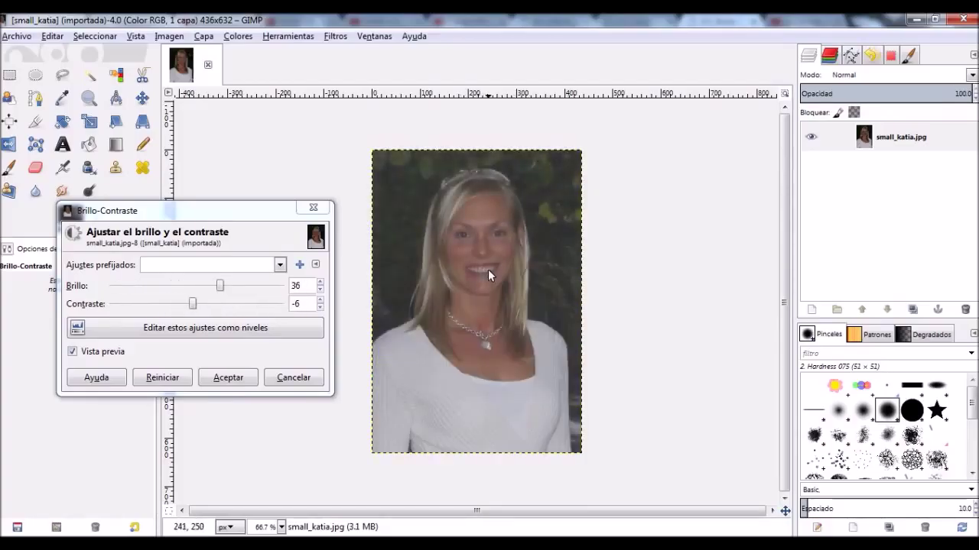
- Set the portrait's contrast to 46
{"action": "scroll", "coordinate": [320, 304], "scroll_direction": "up", "scroll_amount": 10}
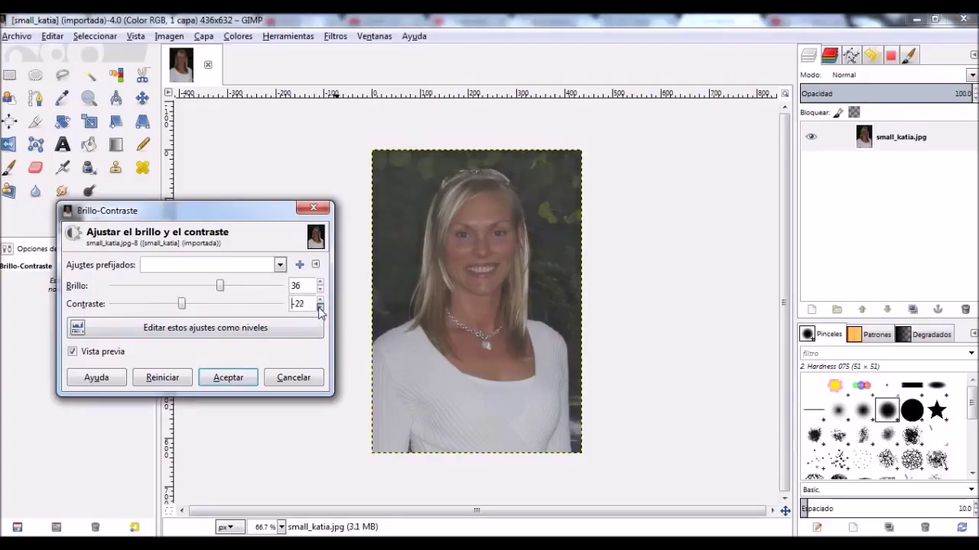
{"action": "scroll", "coordinate": [322, 305], "scroll_direction": "up", "scroll_amount": 3}
{"action": "scroll", "coordinate": [322, 305], "scroll_direction": "up", "scroll_amount": 10}
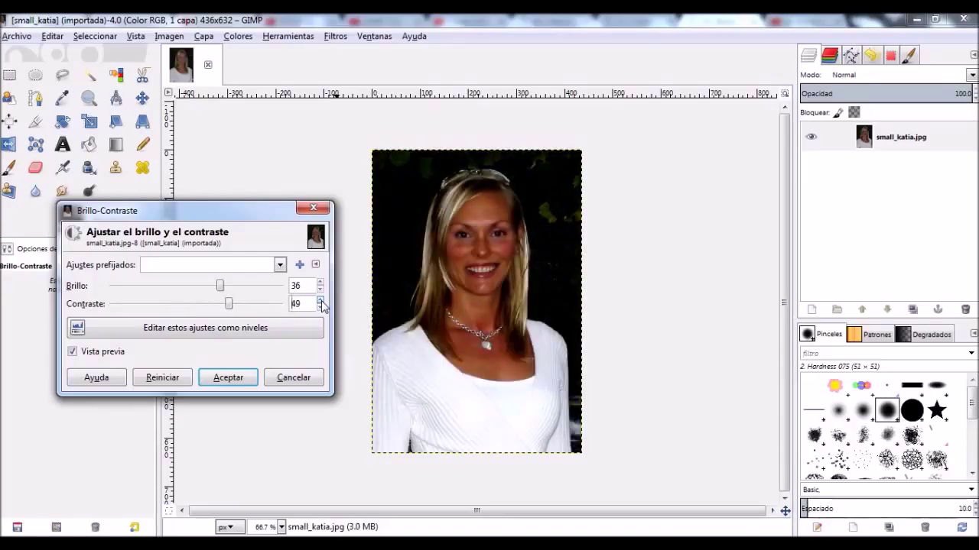
{"action": "left_click", "coordinate": [321, 309]}
{"action": "left_click", "coordinate": [320, 309]}
{"action": "left_click", "coordinate": [320, 309]}
- Set the portrait's brightness to 54
{"action": "left_click", "coordinate": [320, 283]}
{"action": "left_click", "coordinate": [320, 283]}
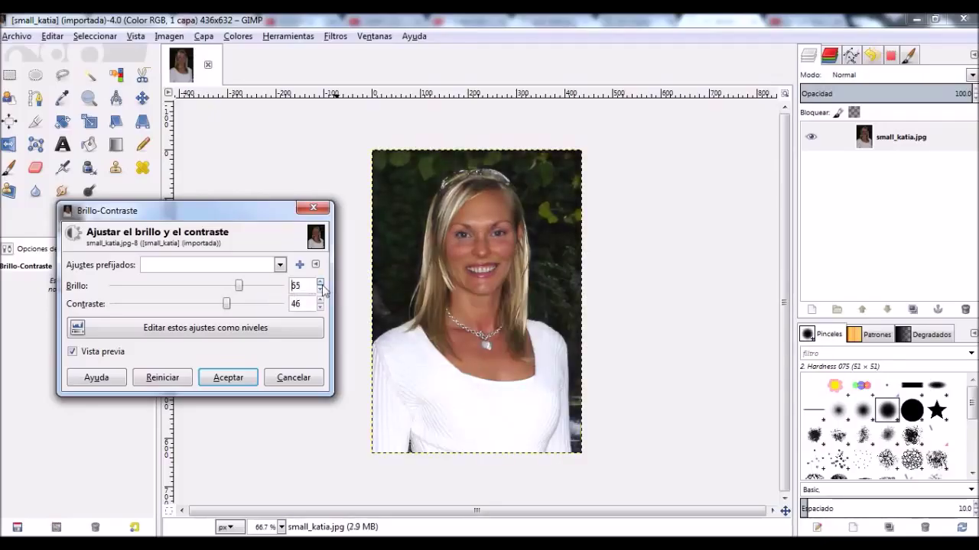
{"action": "left_click", "coordinate": [321, 289]}
{"action": "left_click", "coordinate": [321, 289]}
{"action": "left_click", "coordinate": [320, 289]}
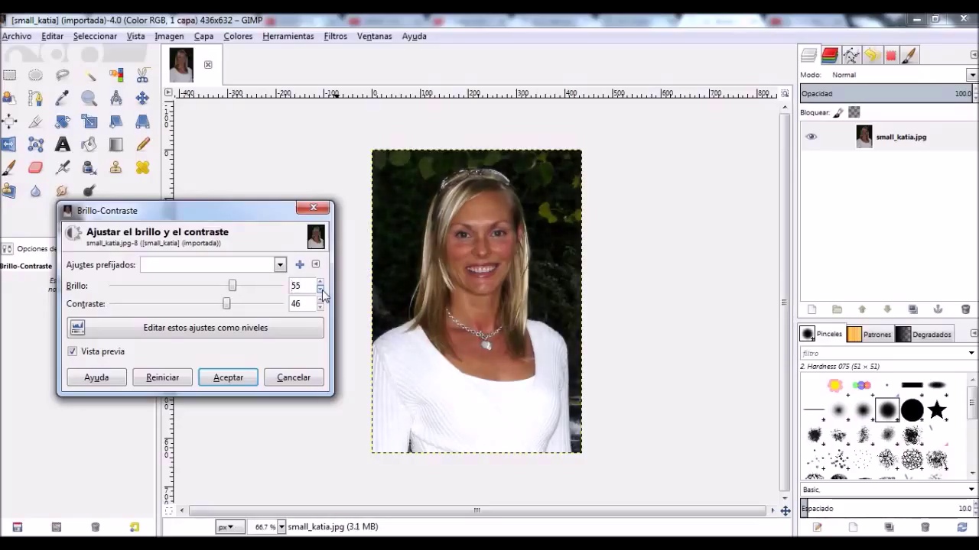
{"action": "left_click", "coordinate": [321, 289]}
- Compare the portrait with and without the preview, and apply the Brightness-Contrast adjustment
{"action": "left_click", "coordinate": [72, 353]}
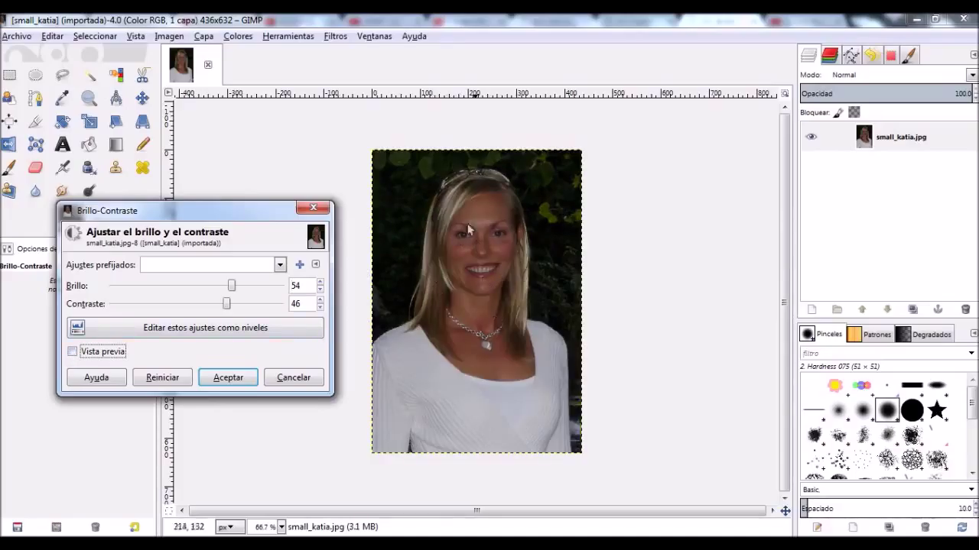
{"action": "left_click", "coordinate": [72, 352]}
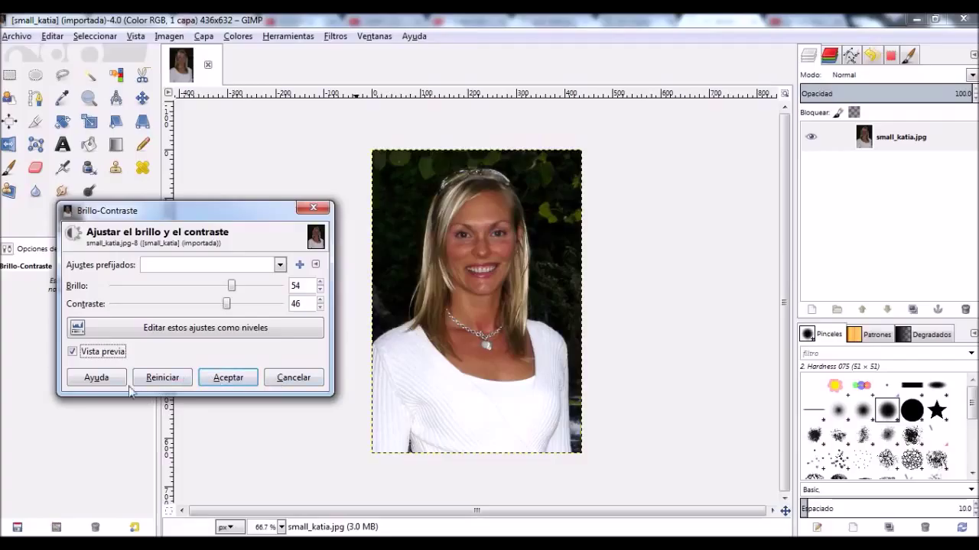
{"action": "left_click", "coordinate": [232, 380]}
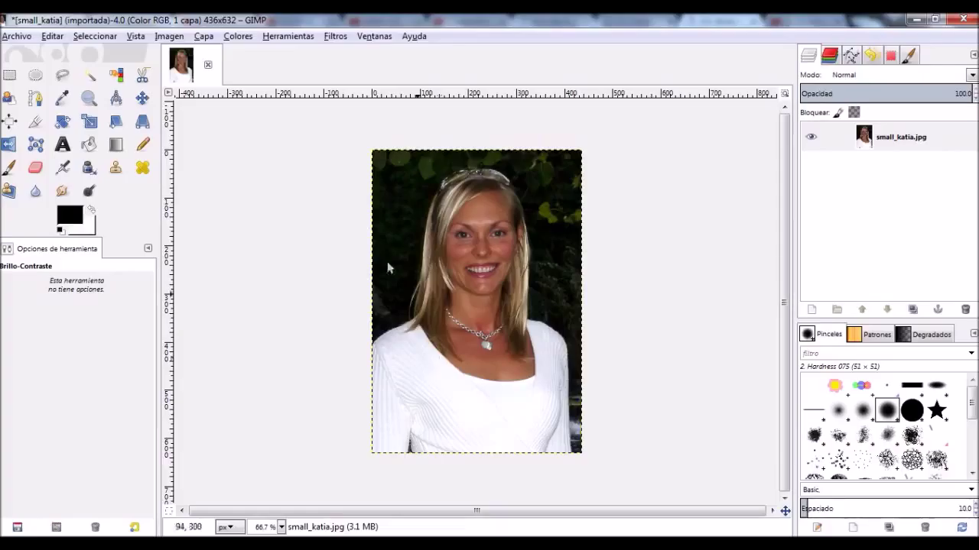
{"action": "left_click", "coordinate": [237, 36]}
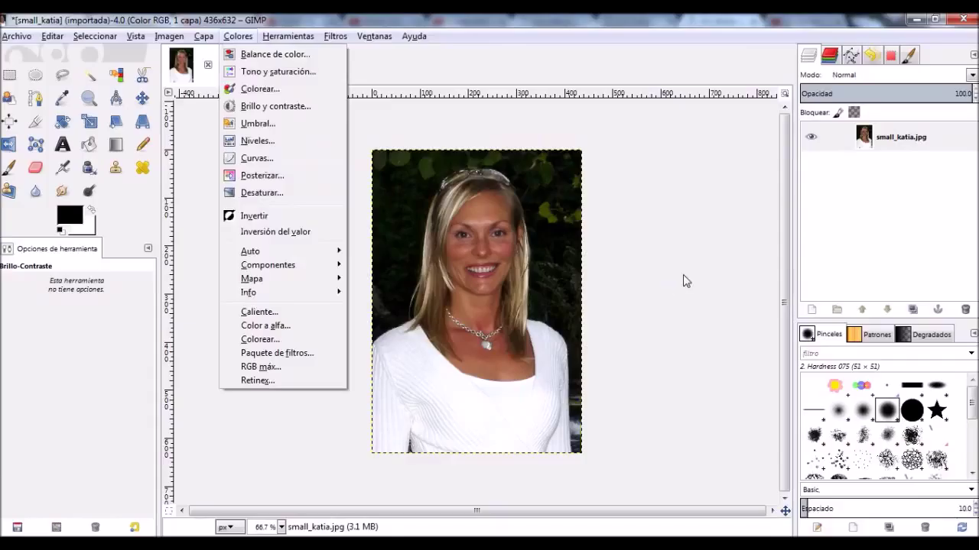
{"action": "key", "text": "Escape"}
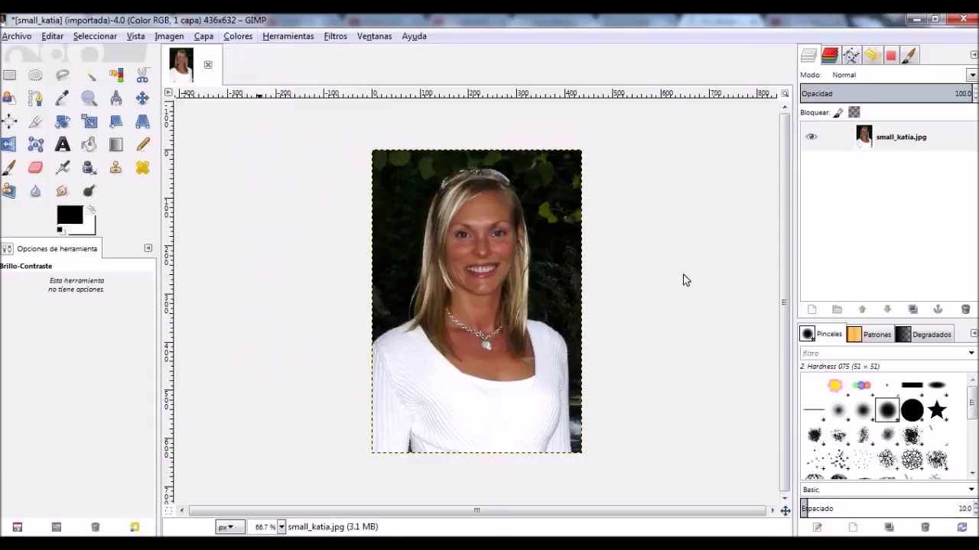